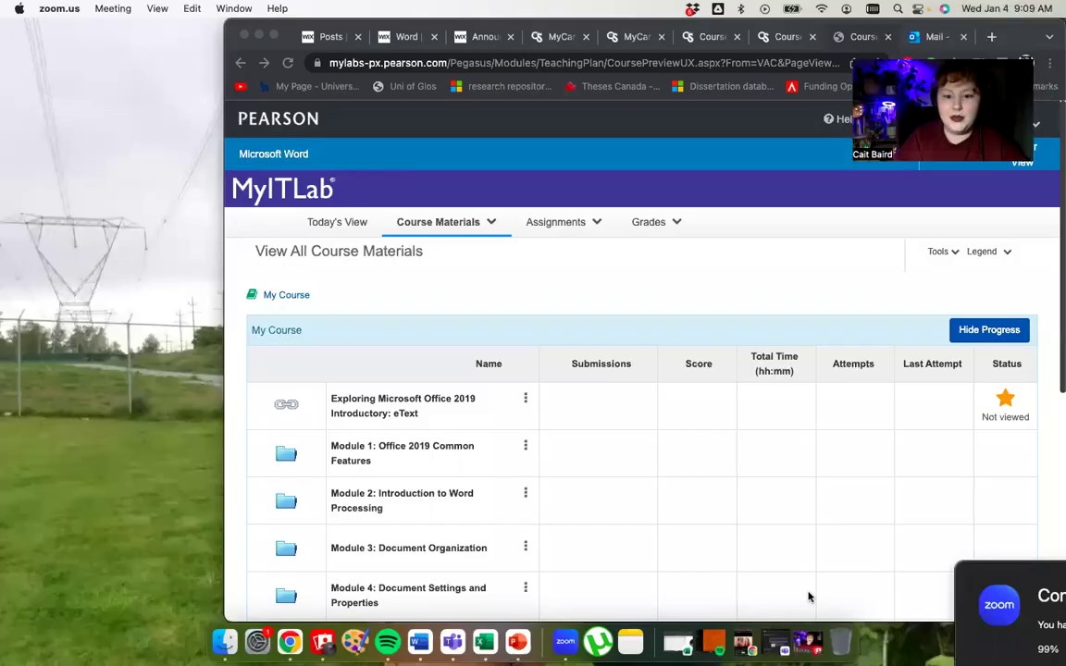
- Move the browser window fully into view and minimize the Finder window covering the course materials page
left_click(915, 392)
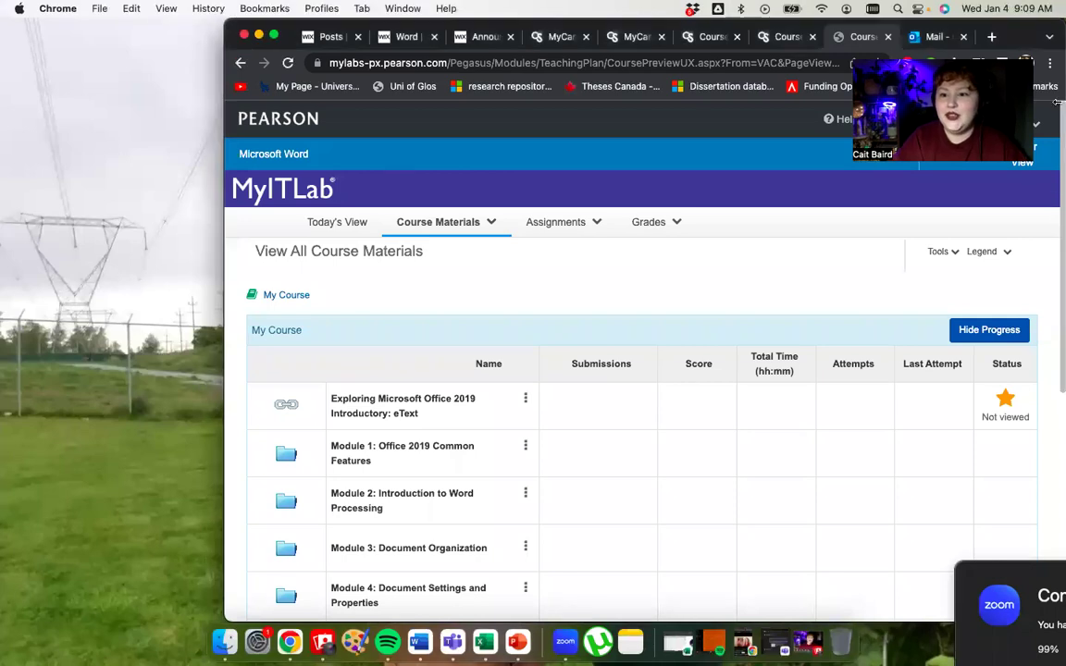
left_click_drag(1021, 26, 899, 9)
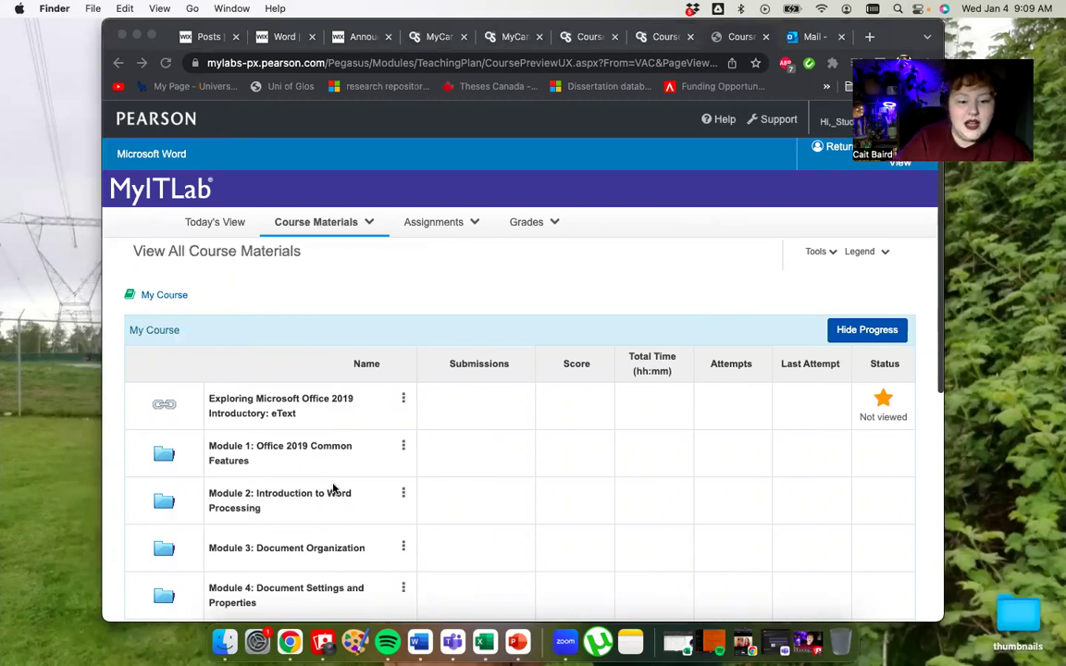
scroll(329, 487, "down", 2)
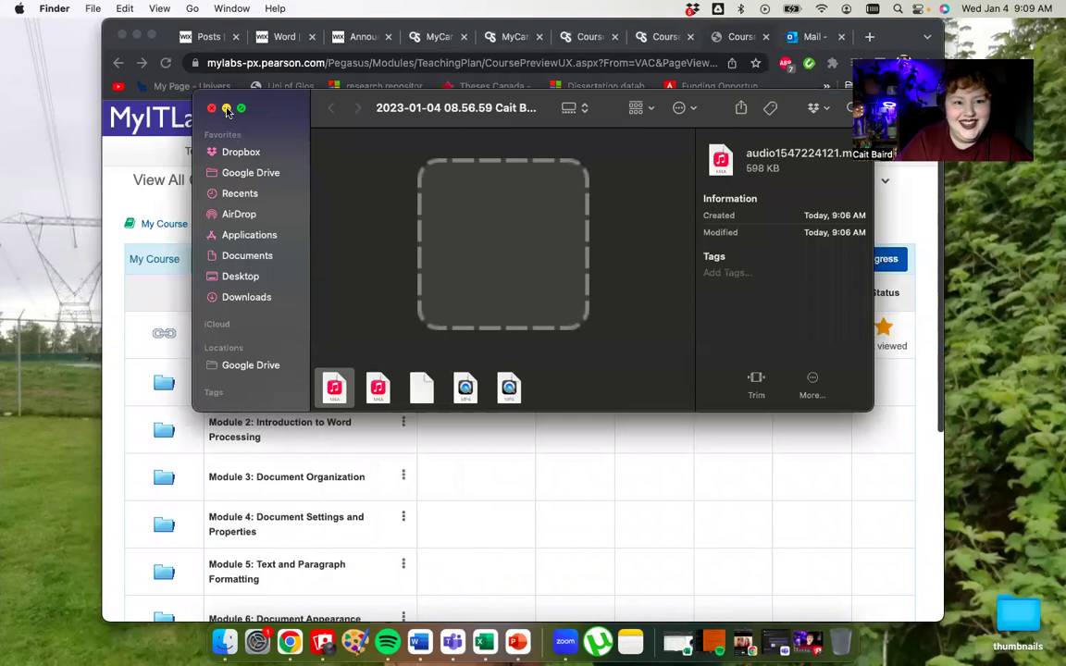
left_click(226, 110)
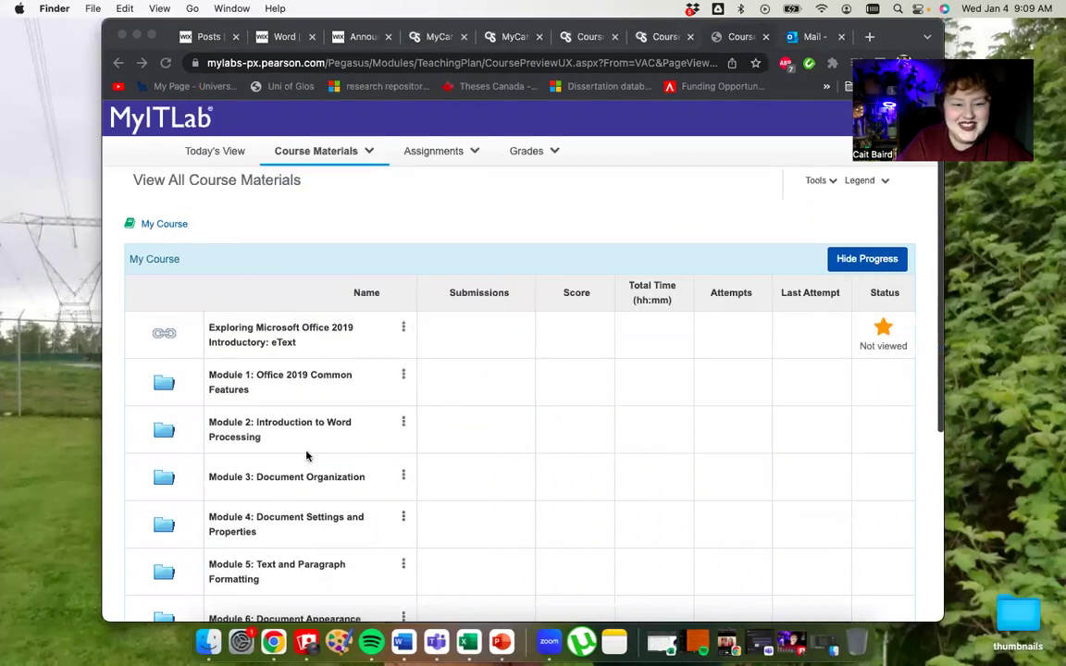
- Open the Module 3: Document Organization folder in the Microsoft Word course materials
left_click(283, 457)
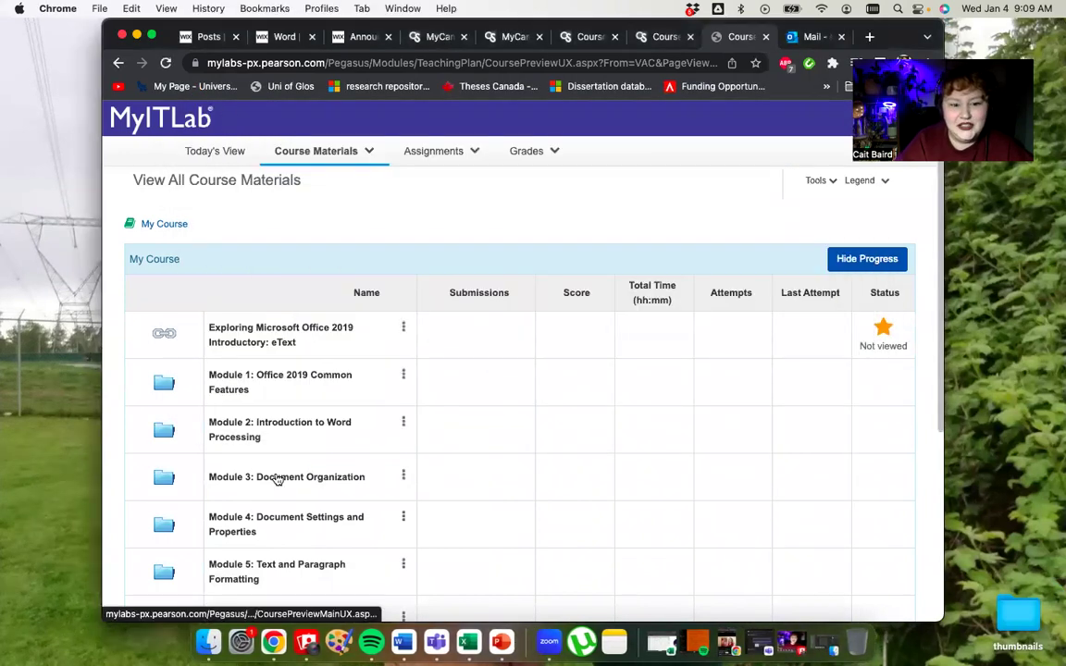
scroll(278, 478, "down", 3)
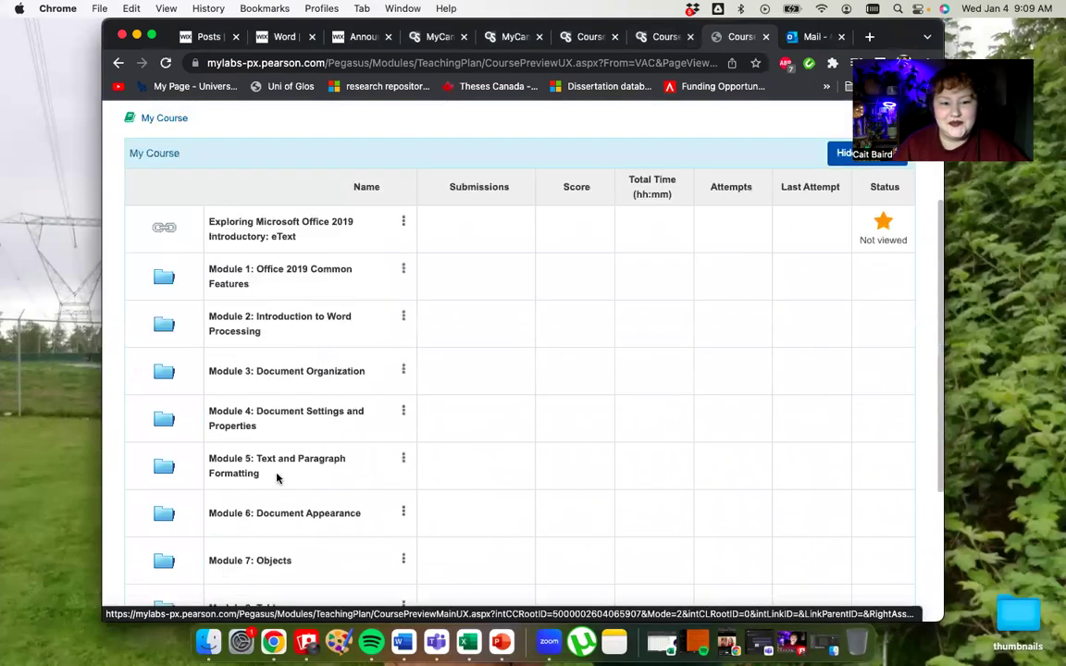
left_click(277, 480)
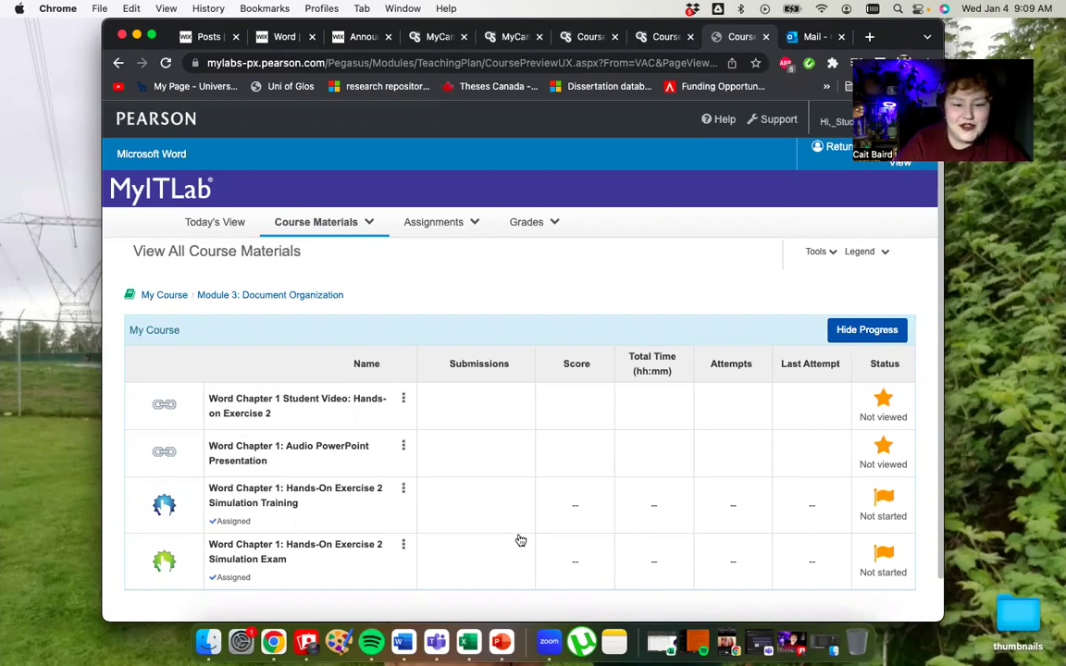
- Launch the Word Chapter 1: Hands-On Exercise 2 Simulation Training and shift its window slightly sideways to centre it
scroll(519, 541, "down", 2)
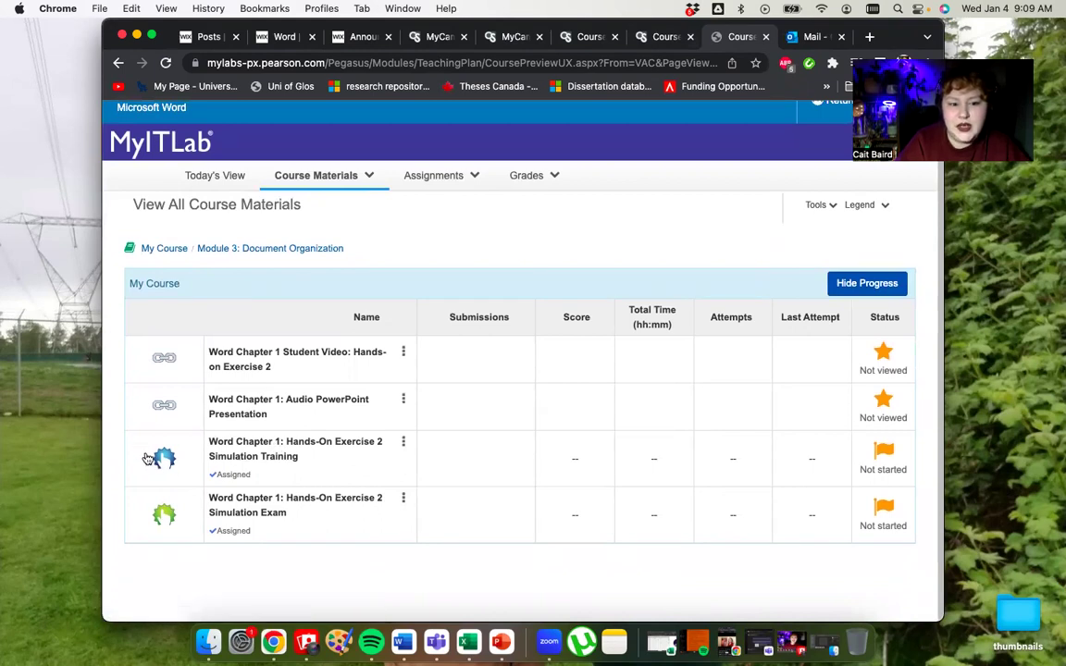
left_click(260, 445)
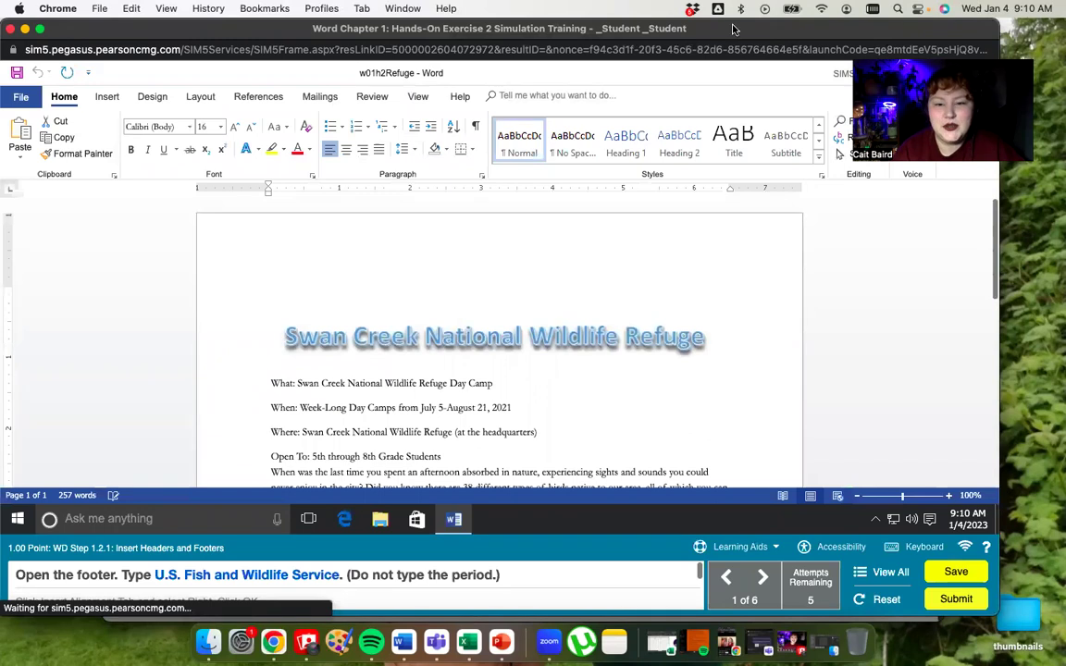
left_click_drag(734, 29, 763, 29)
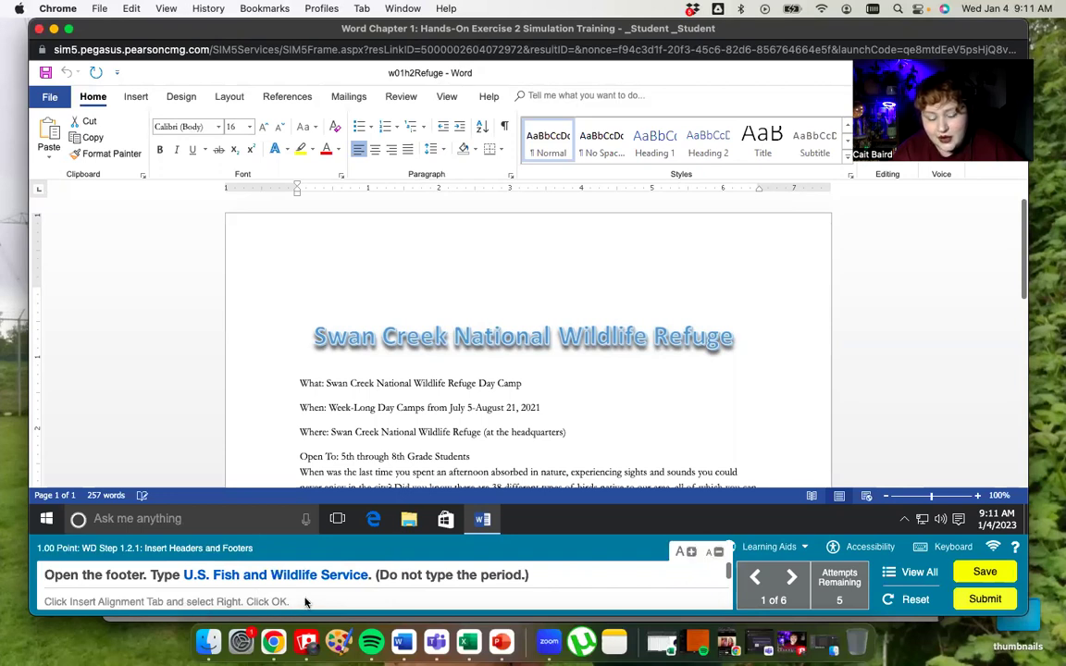
- Increase the font of the simulation's task instructions by two steps and reduce it by one
left_click(687, 552)
left_click(687, 553)
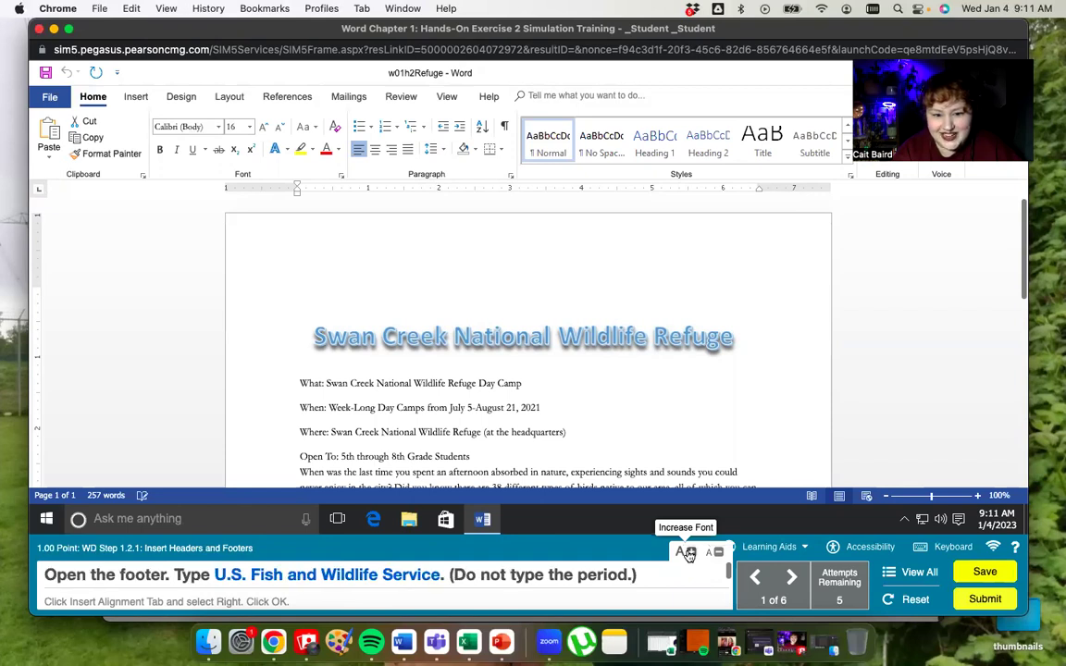
left_click(719, 553)
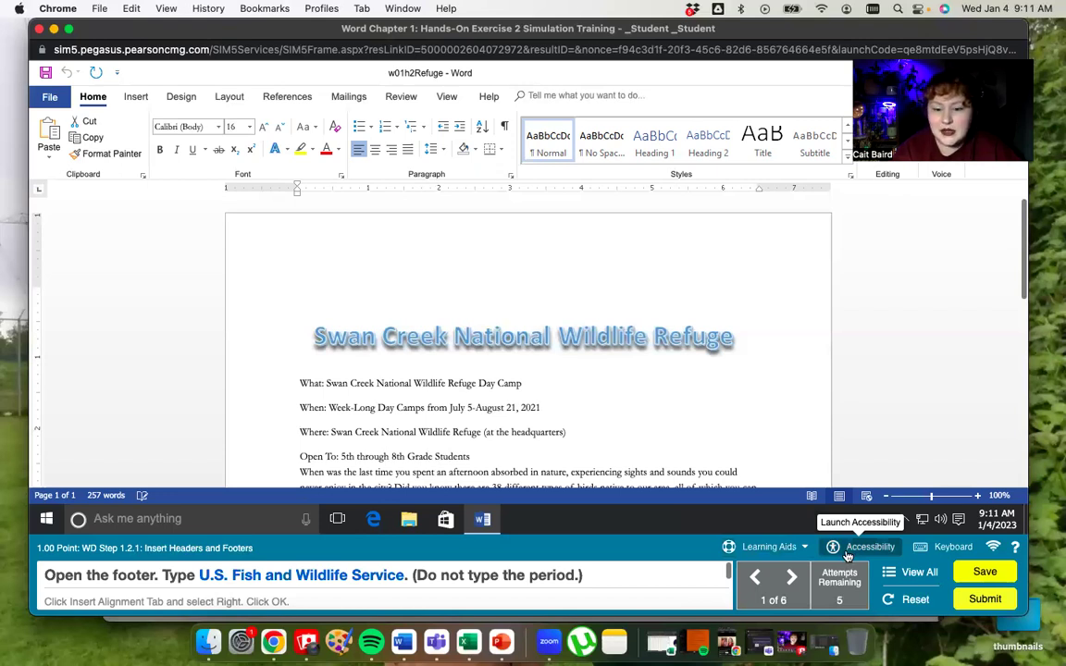
- Review the list of all questions in the simulation and close it without launching another question
left_click(935, 553)
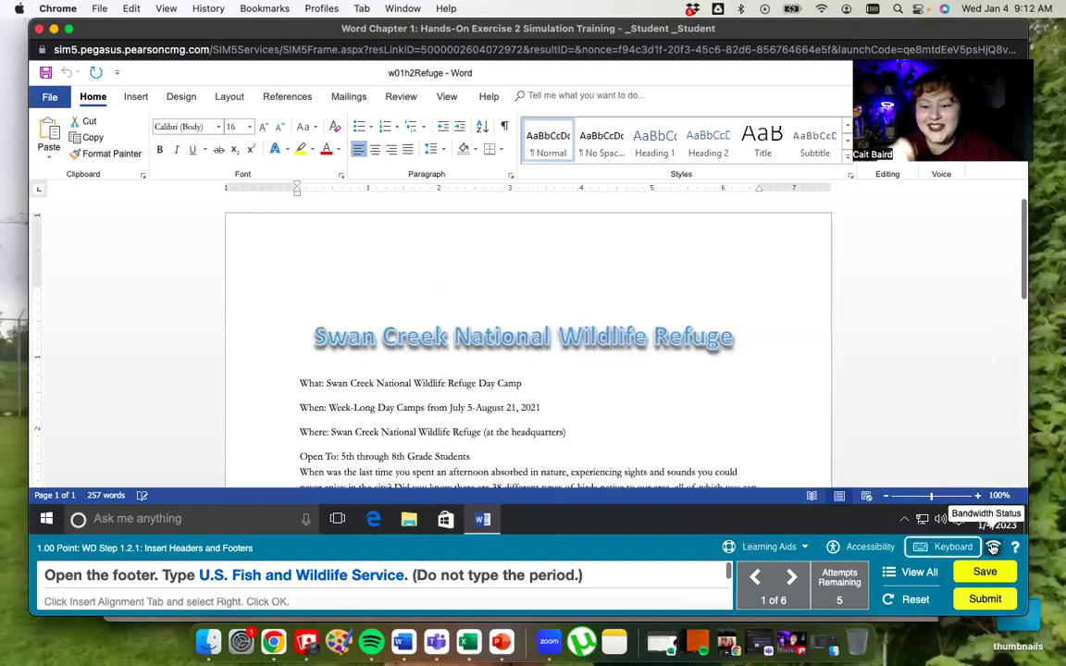
left_click(897, 574)
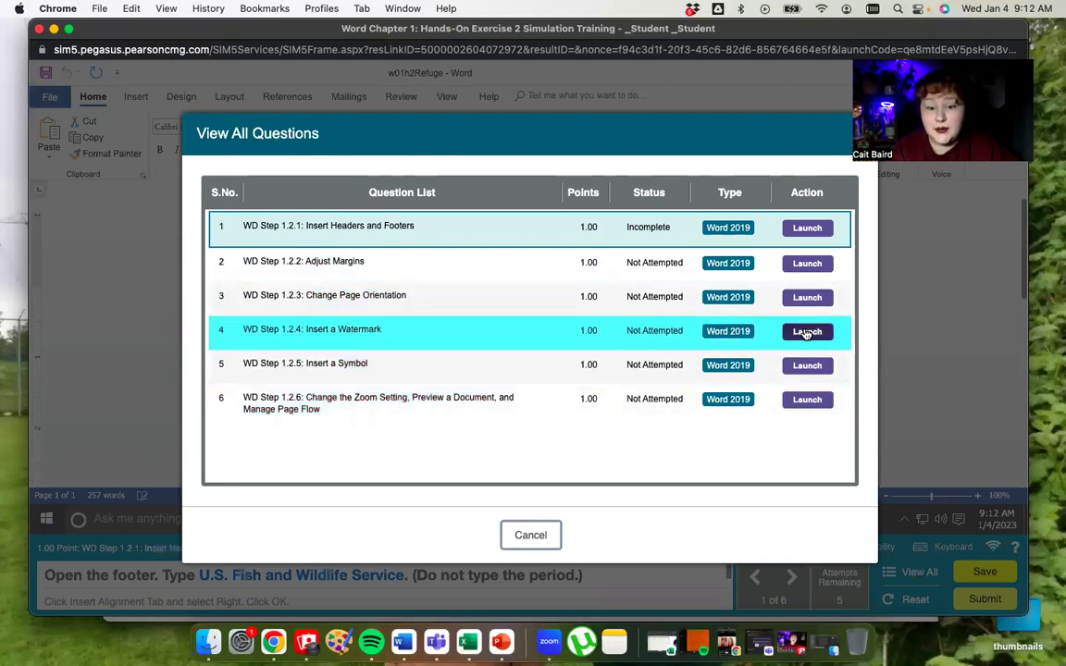
left_click(532, 537)
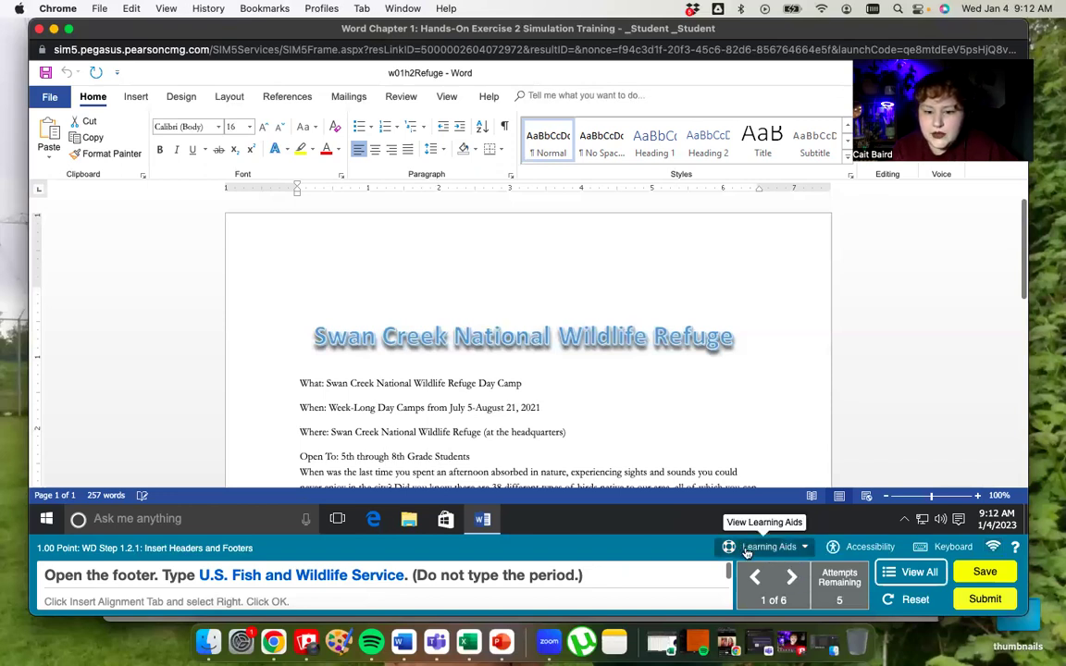
- Start the Practice learning aid for the headers and footers question and mute its hint audio
left_click(797, 549)
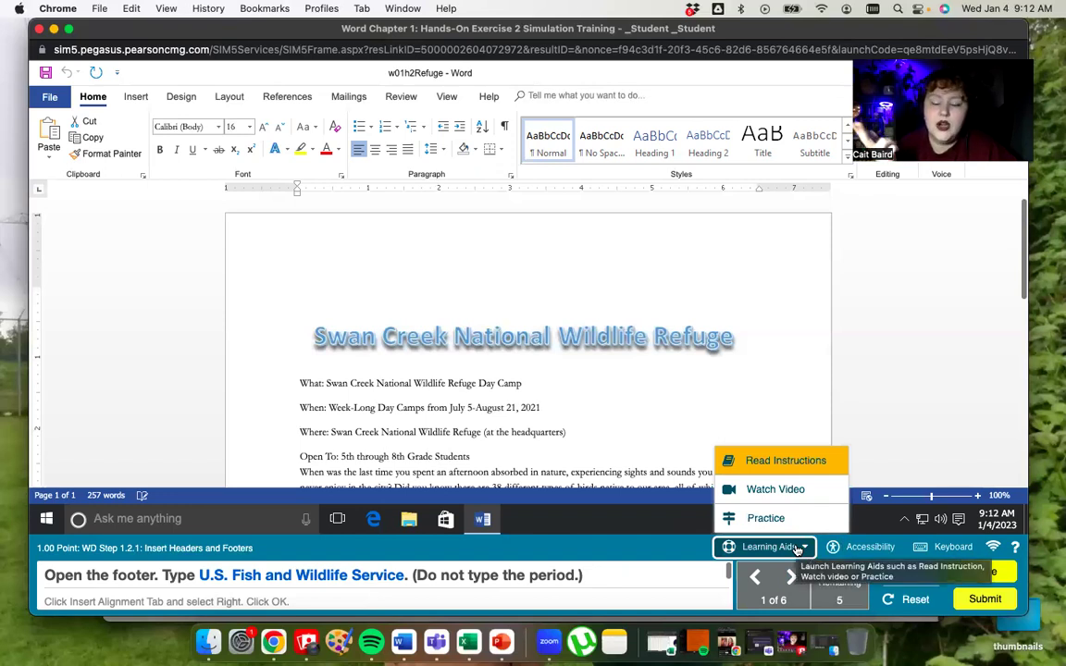
left_click(780, 520)
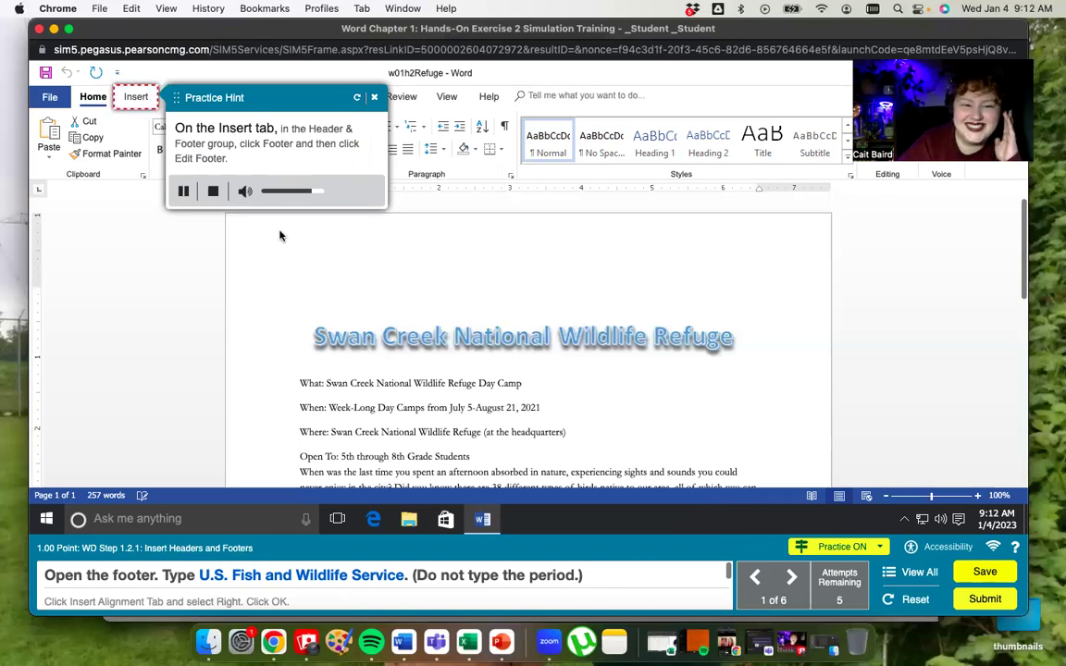
left_click(245, 191)
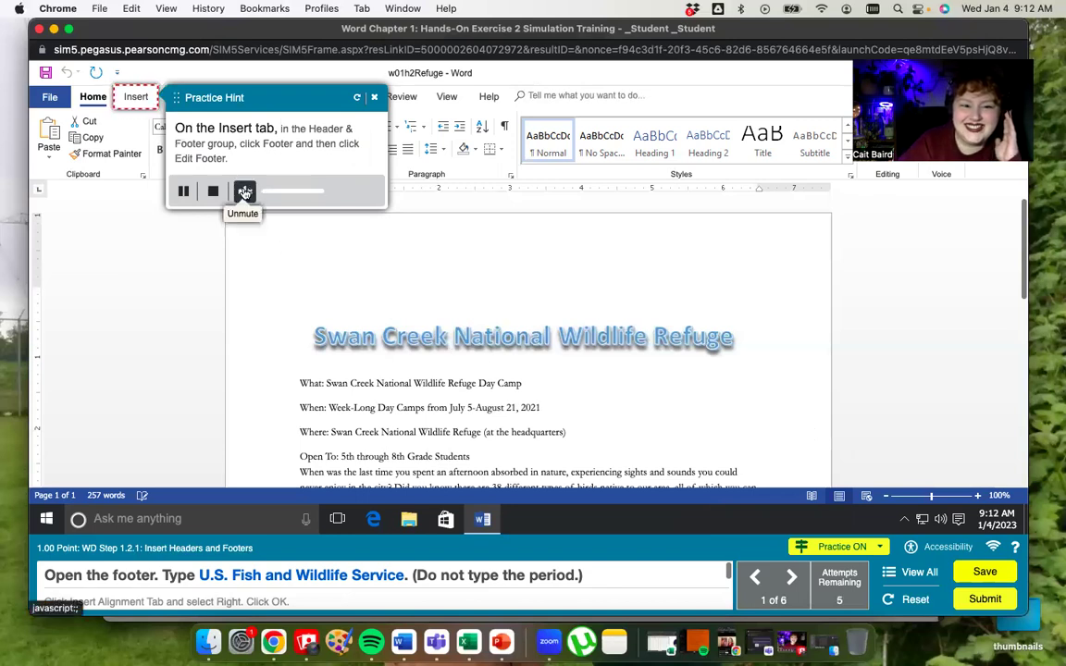
- Follow the practice hints to open the footer and enter U.S. Fish and Wildlife Service, and close practice mode
left_click(136, 98)
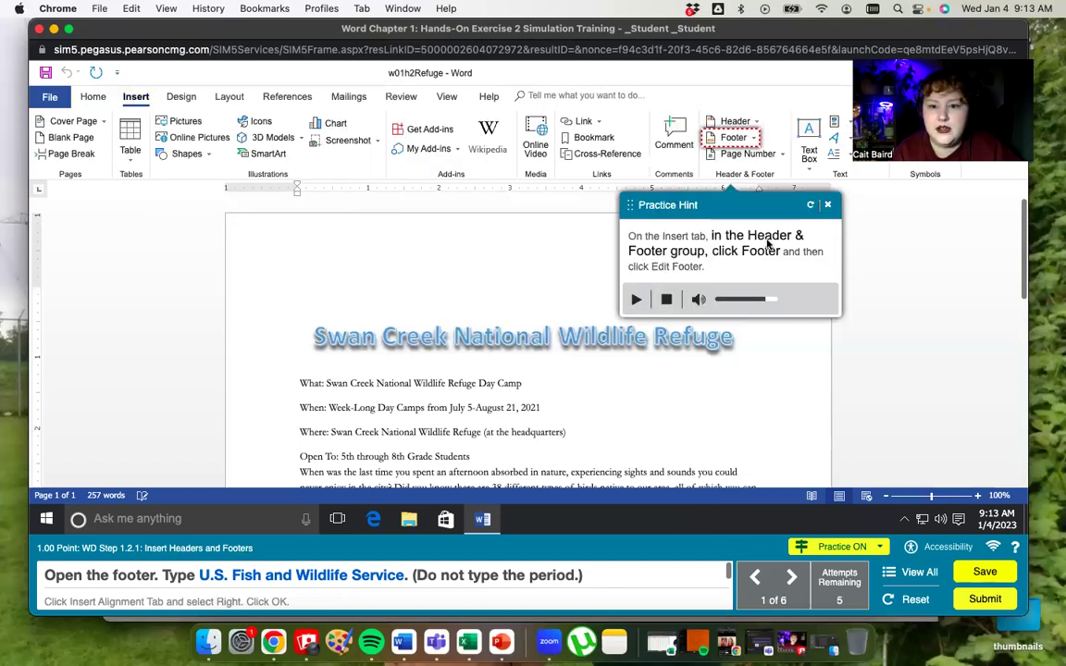
left_click(743, 141)
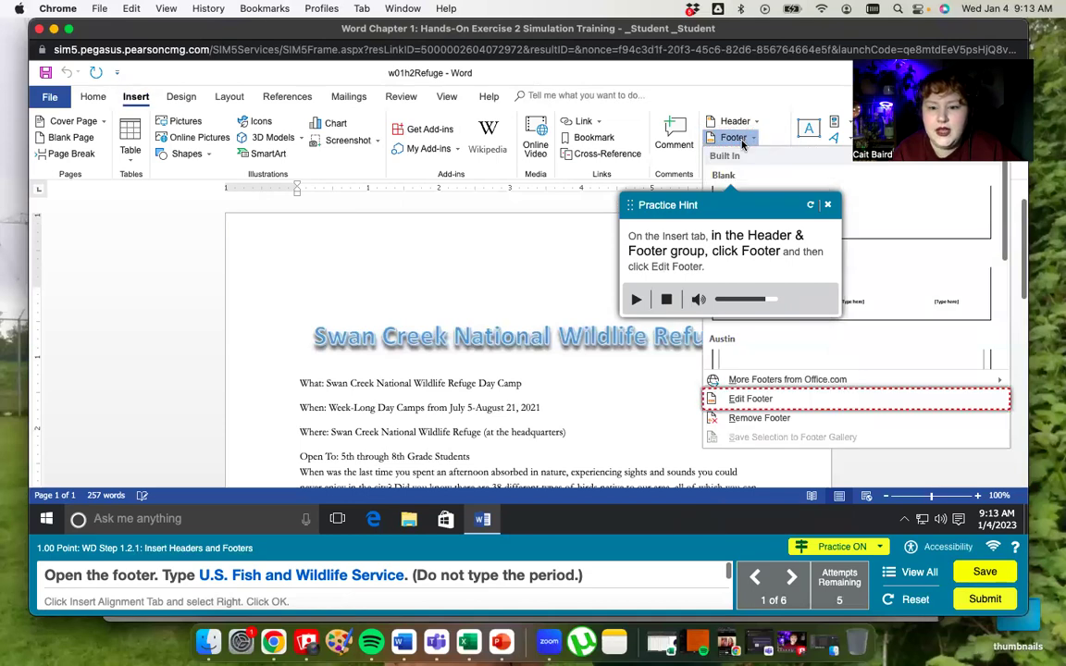
left_click(746, 399)
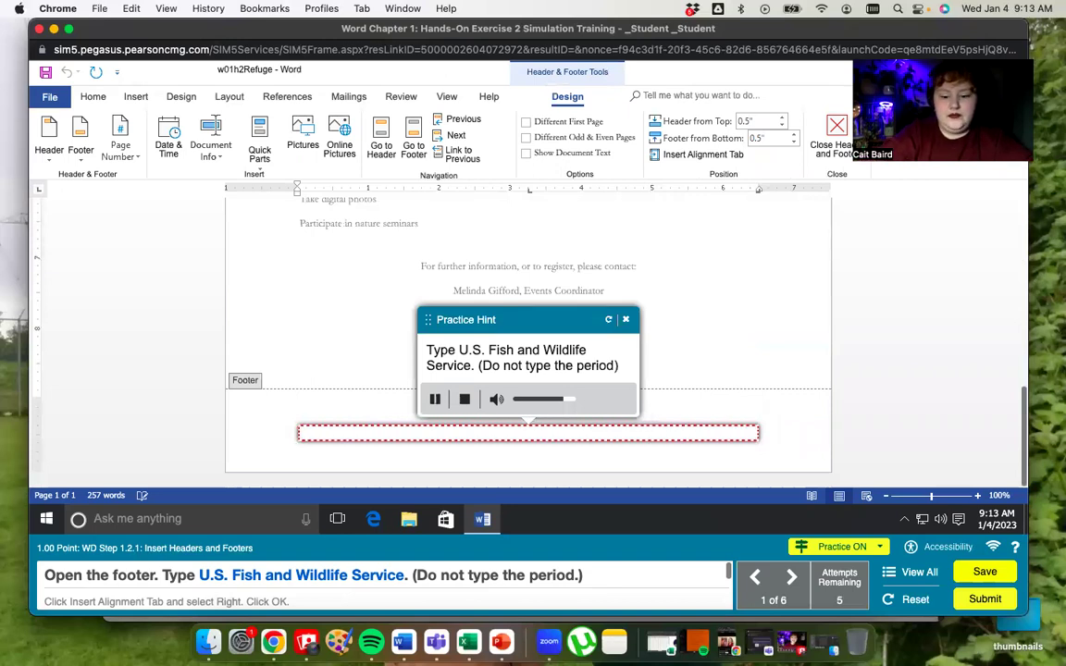
type("U.S. Fish")
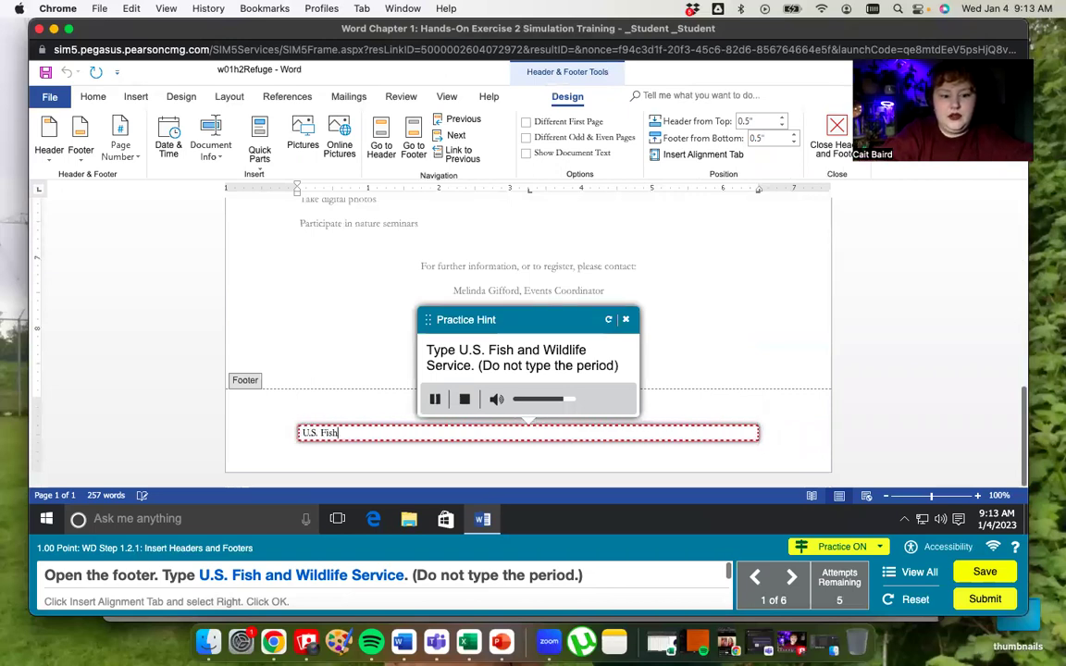
type(" and Wildlife Servic")
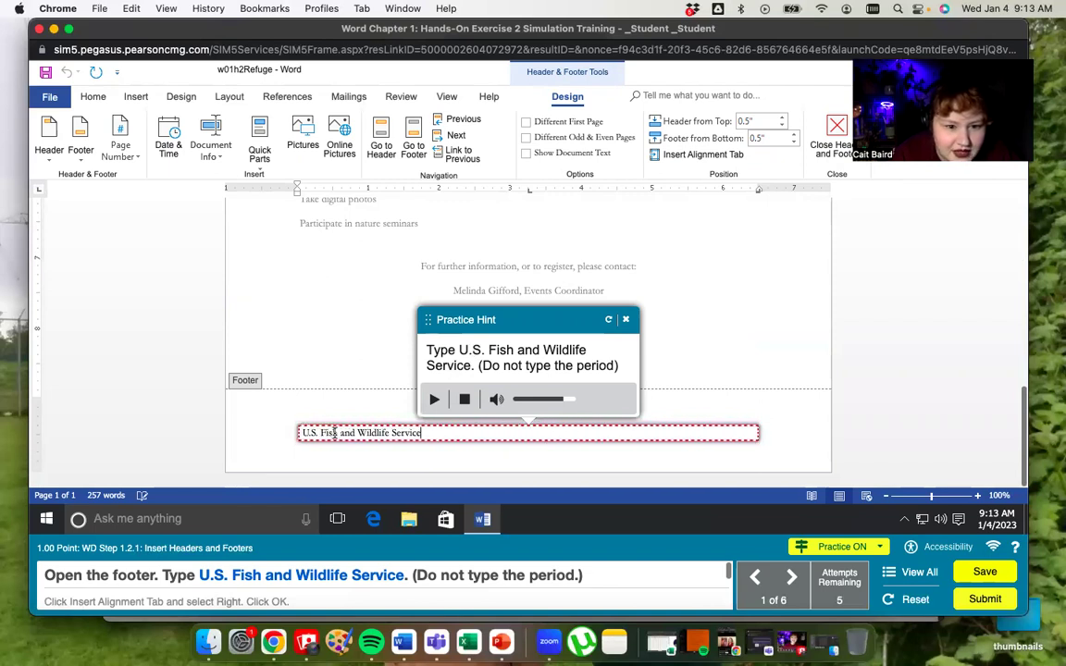
type("e")
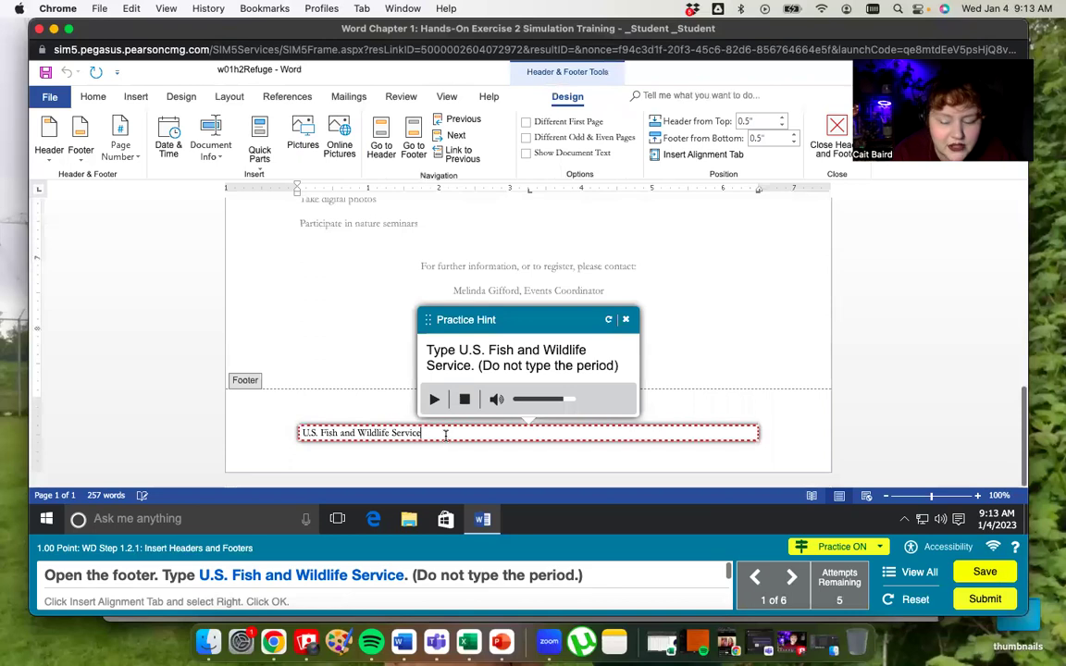
left_click(435, 399)
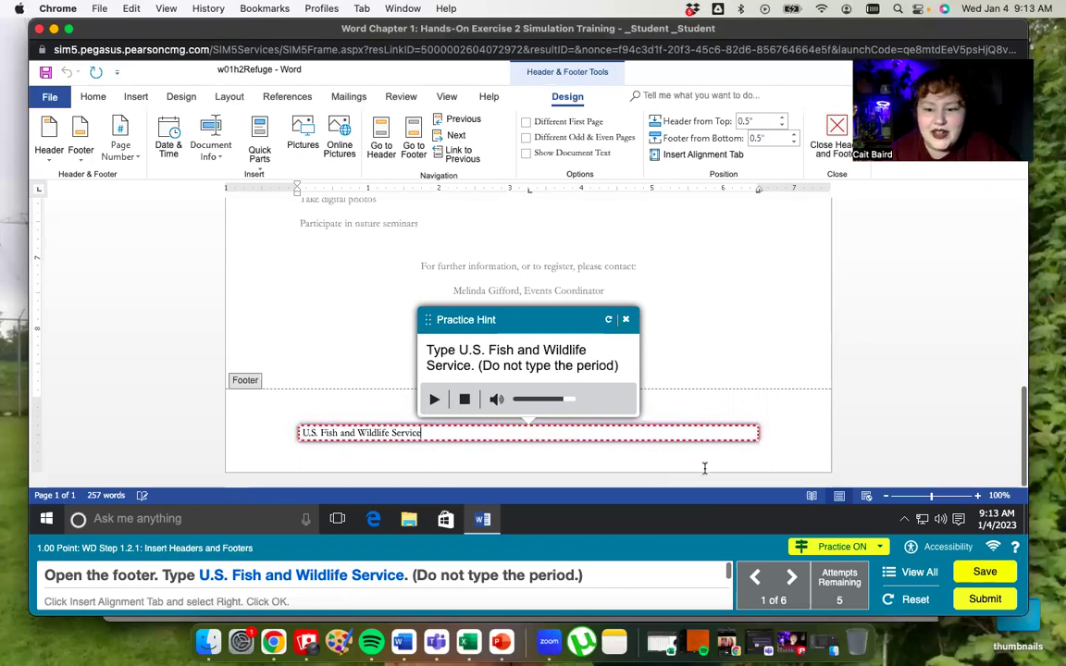
left_click(870, 548)
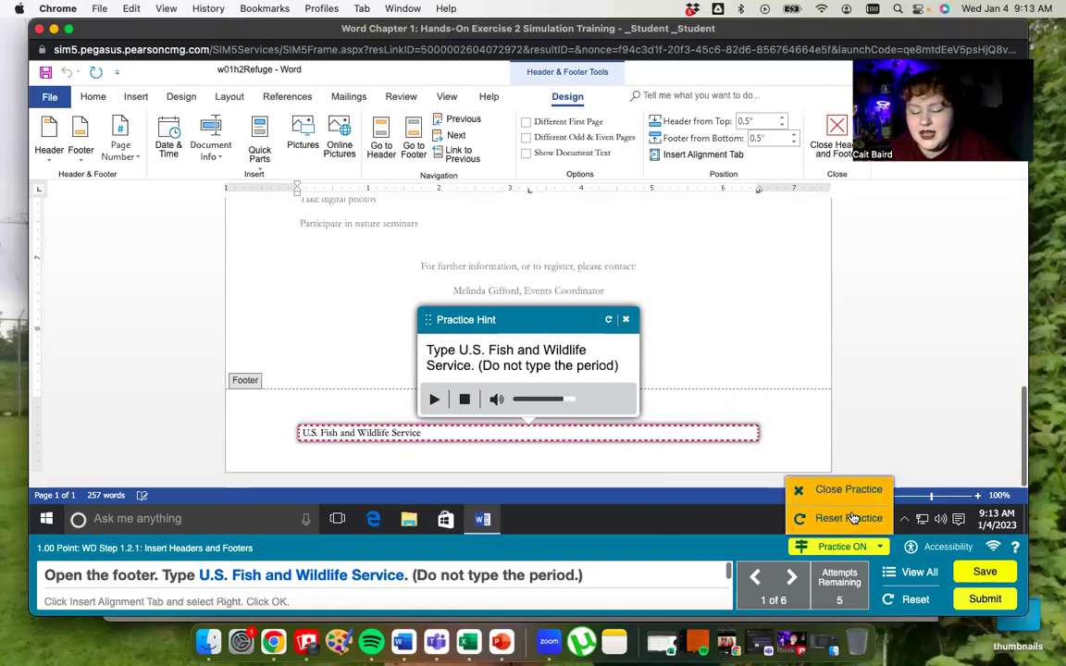
left_click(857, 497)
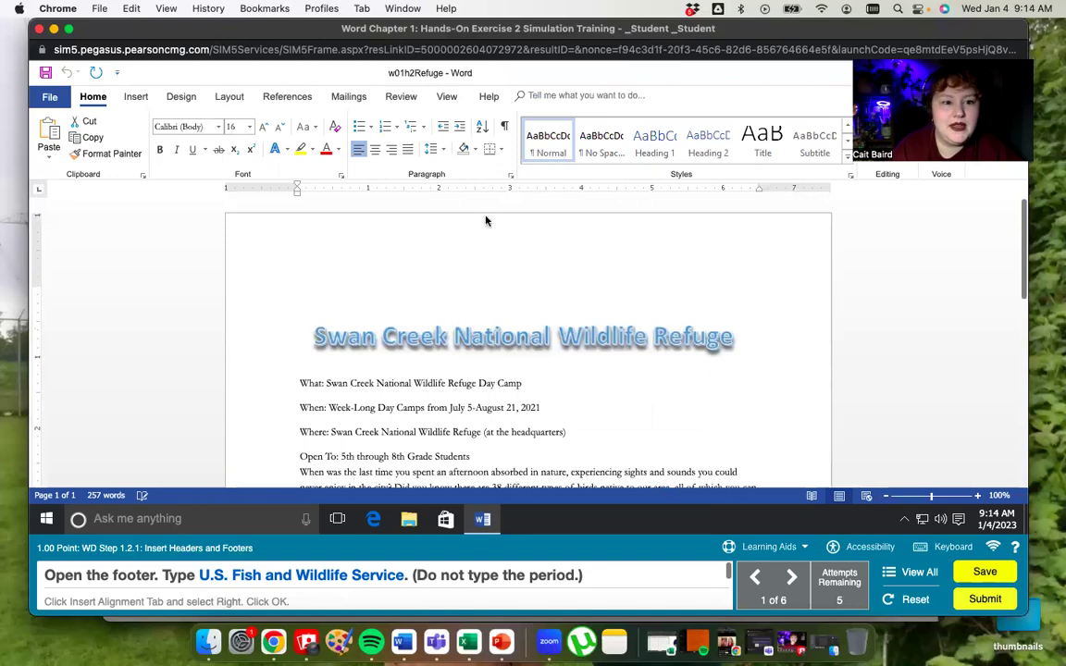
- Open the document's footer for editing and enter U.S. Fish and Wildlife Service without a period
left_click(135, 96)
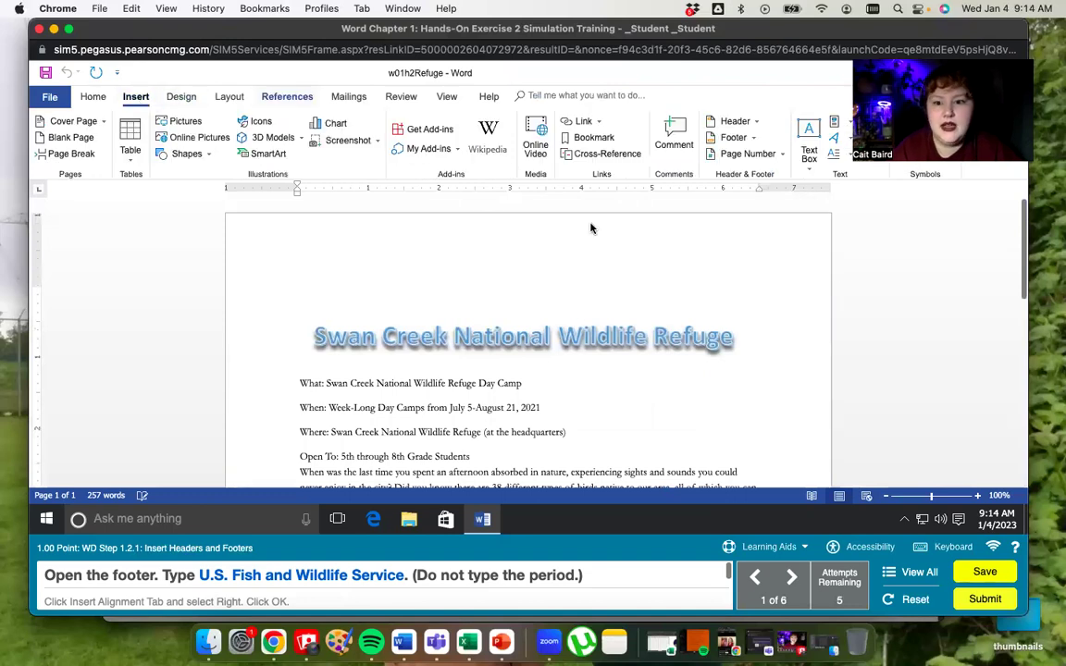
left_click(750, 137)
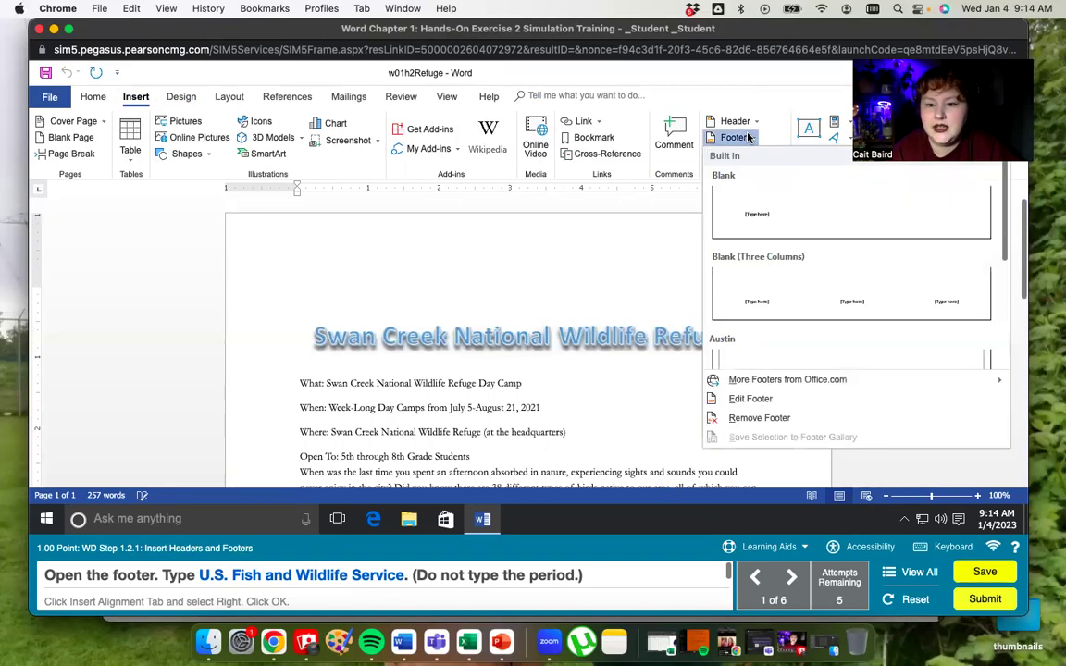
left_click(752, 399)
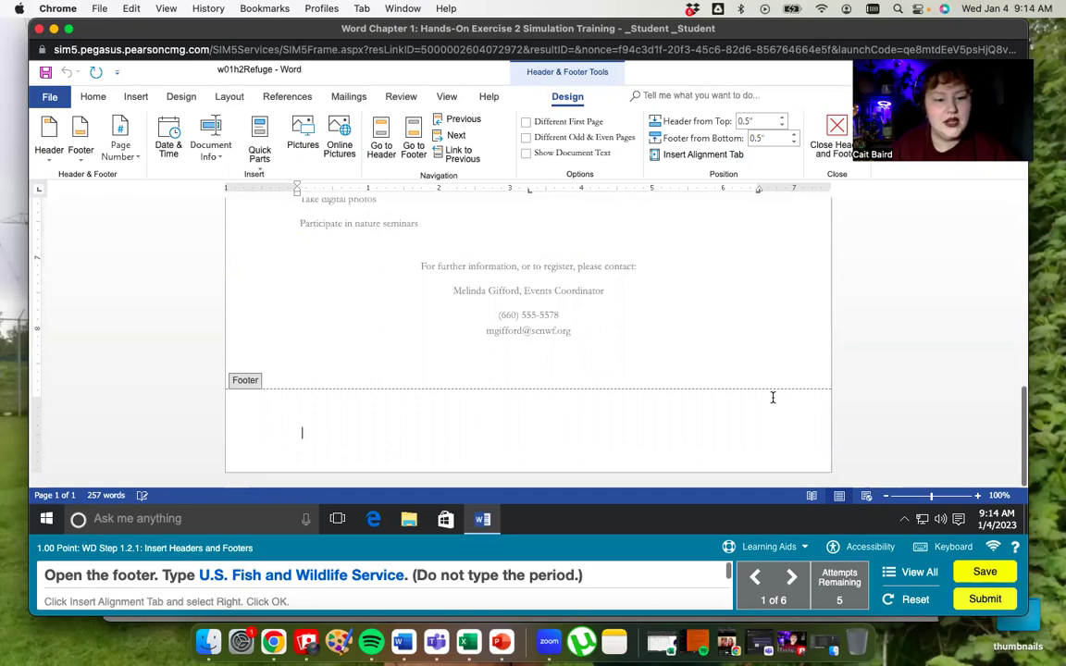
type("U")
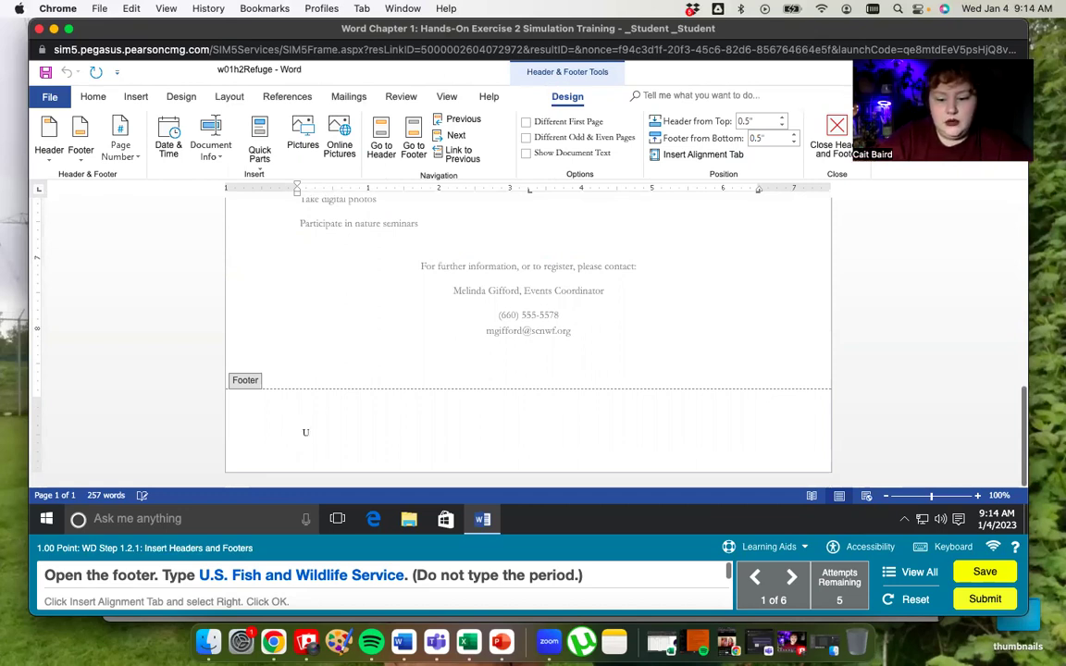
type(".S. Fish and Wildlife Se")
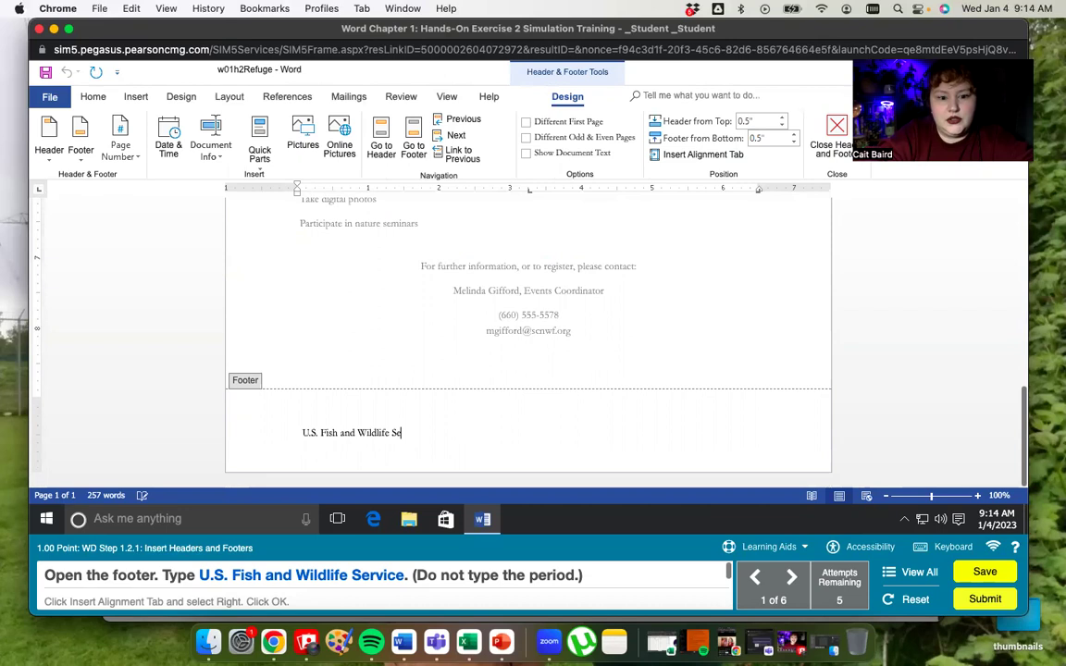
type("rvice")
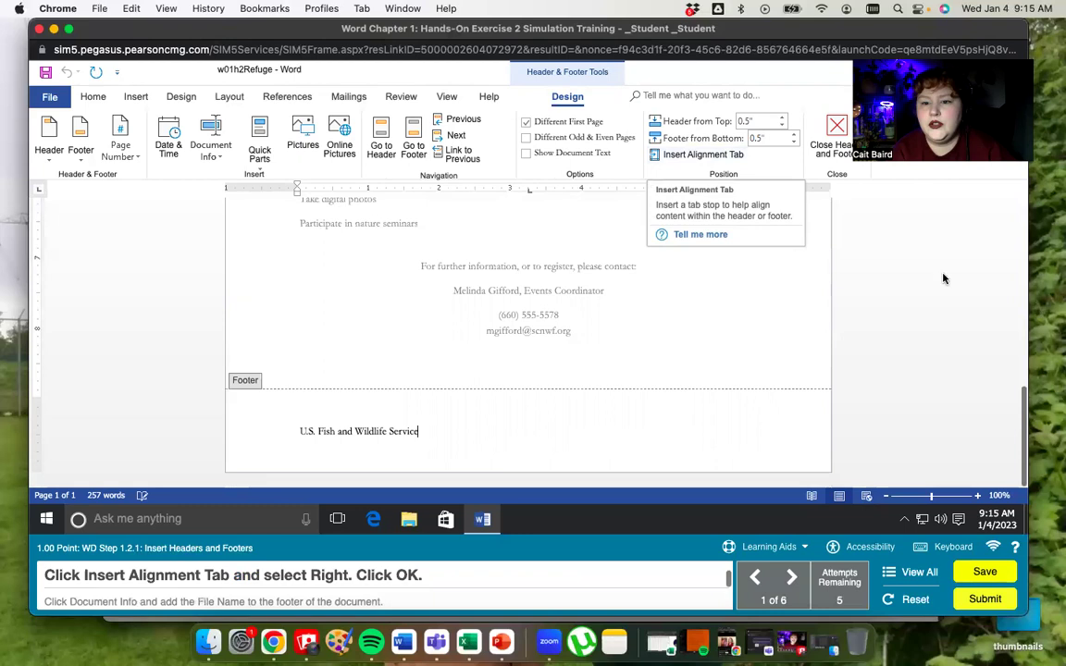
- Resize the simulation window so it is slightly narrower than before
left_click_drag(1029, 268, 877, 286)
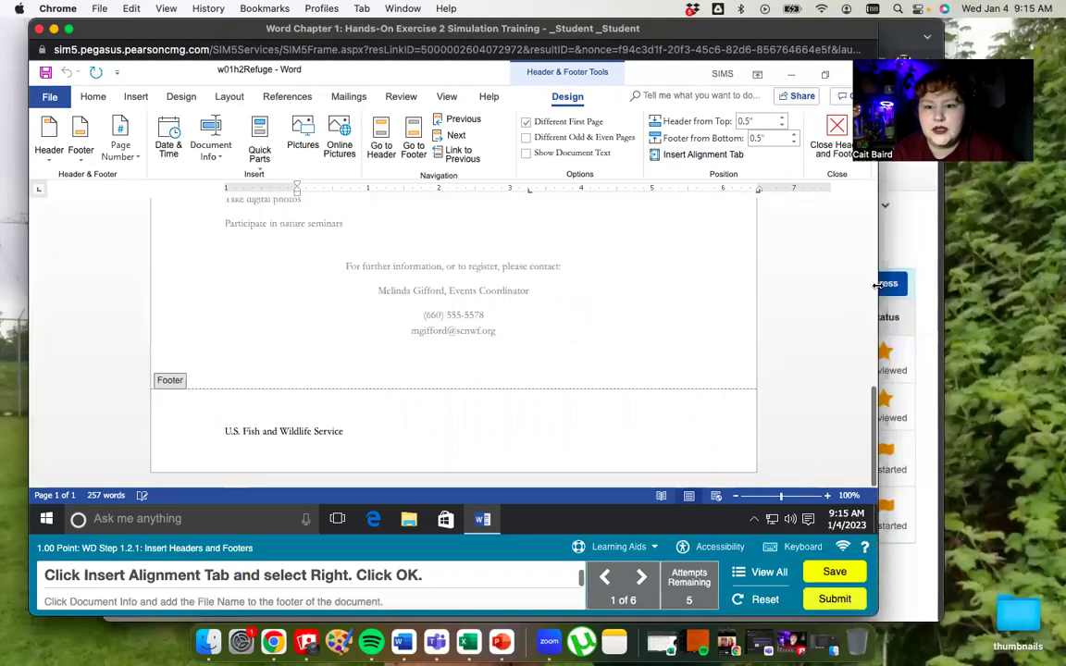
left_click_drag(878, 286, 1014, 286)
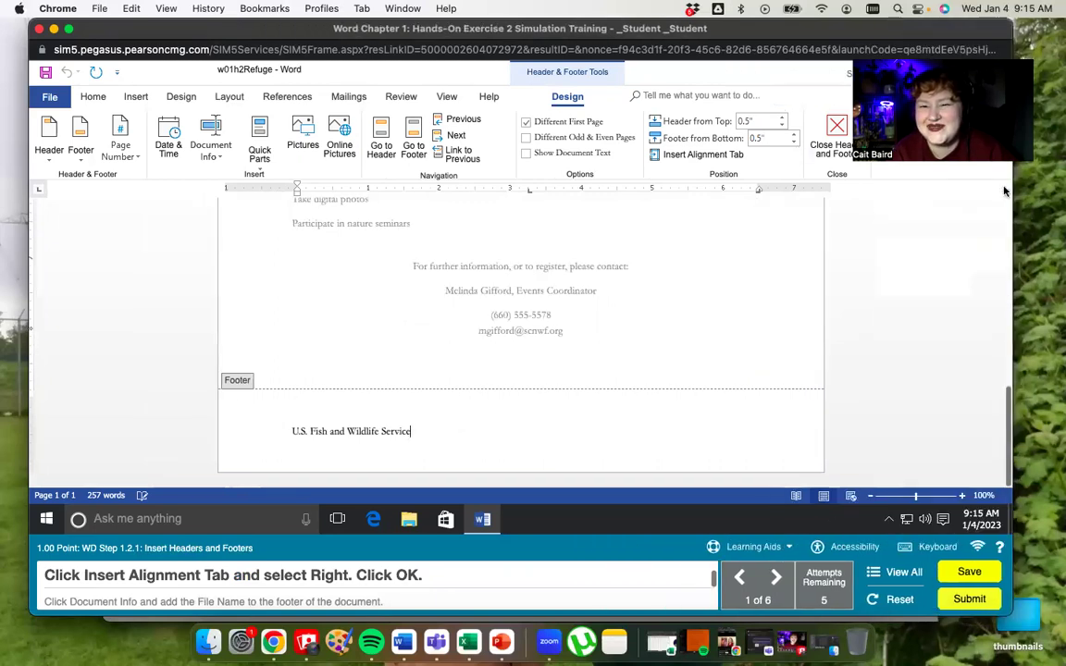
- Narrow the simulation window slightly and insert a right alignment tab after the footer text, relative to the margin
mouse_move(762, 213)
left_mouse_down()
mouse_move(642, 213)
mouse_move(754, 212)
left_mouse_up()
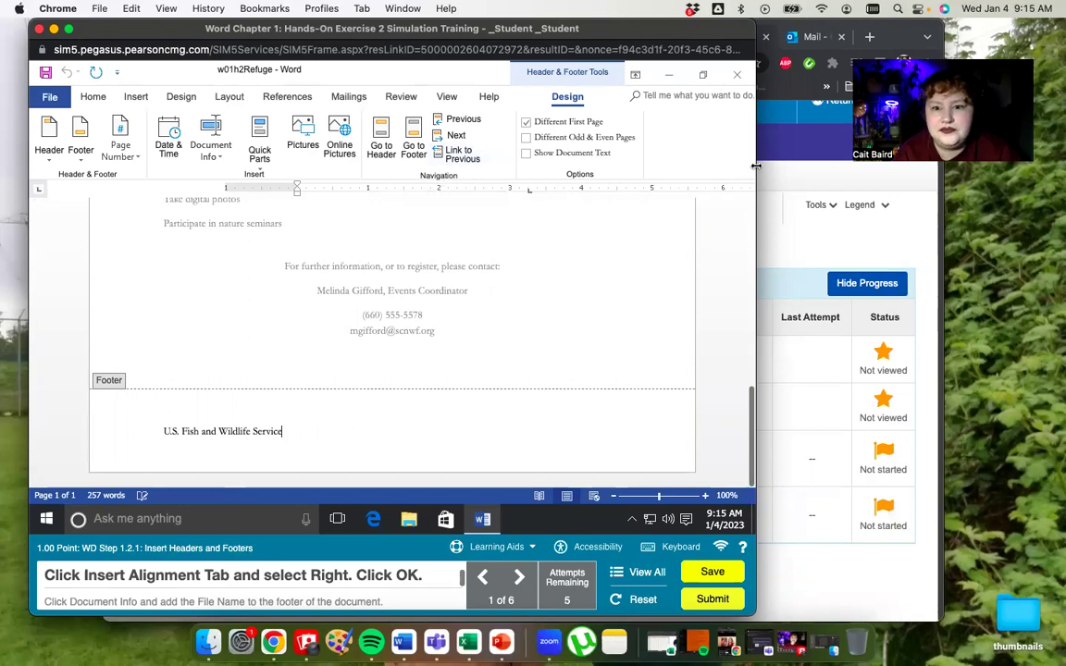
left_click_drag(756, 139, 963, 138)
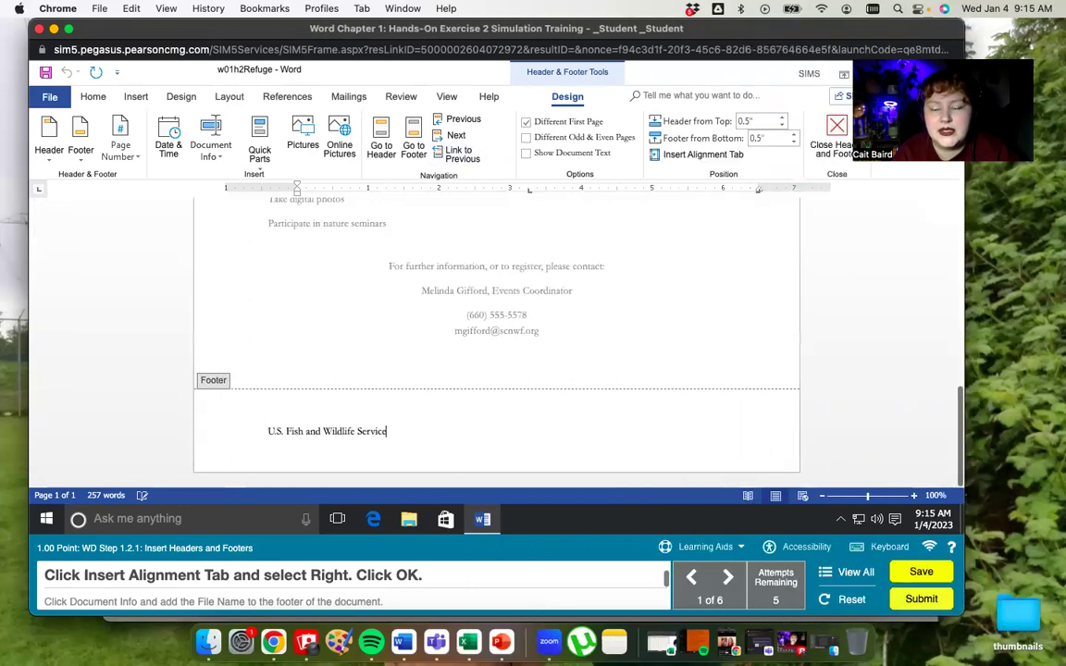
left_click(658, 155)
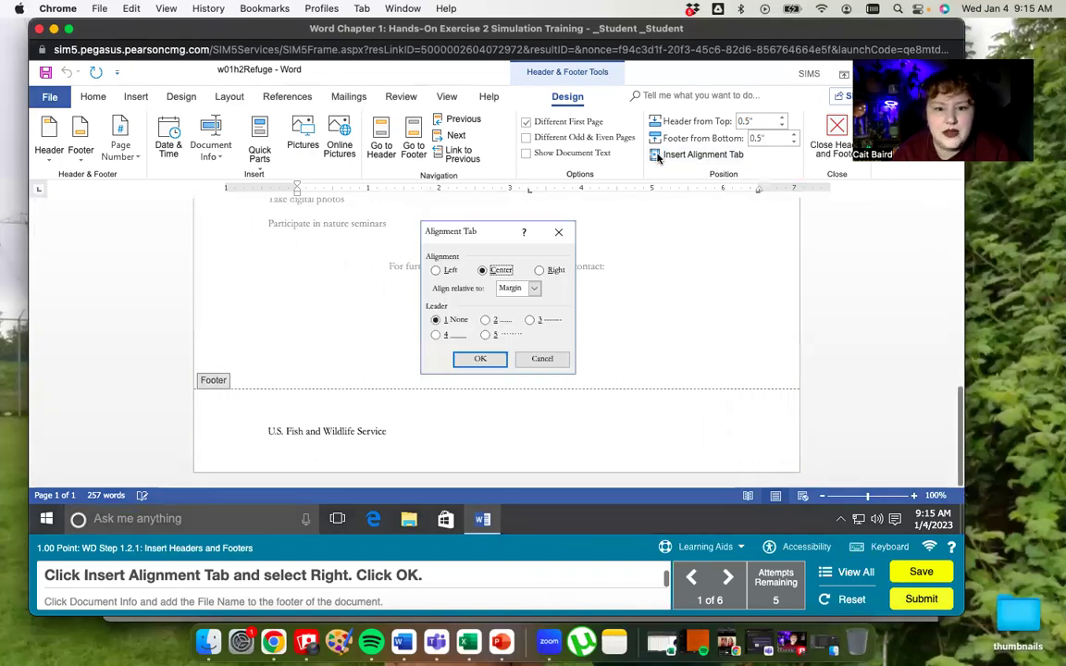
left_click(541, 271)
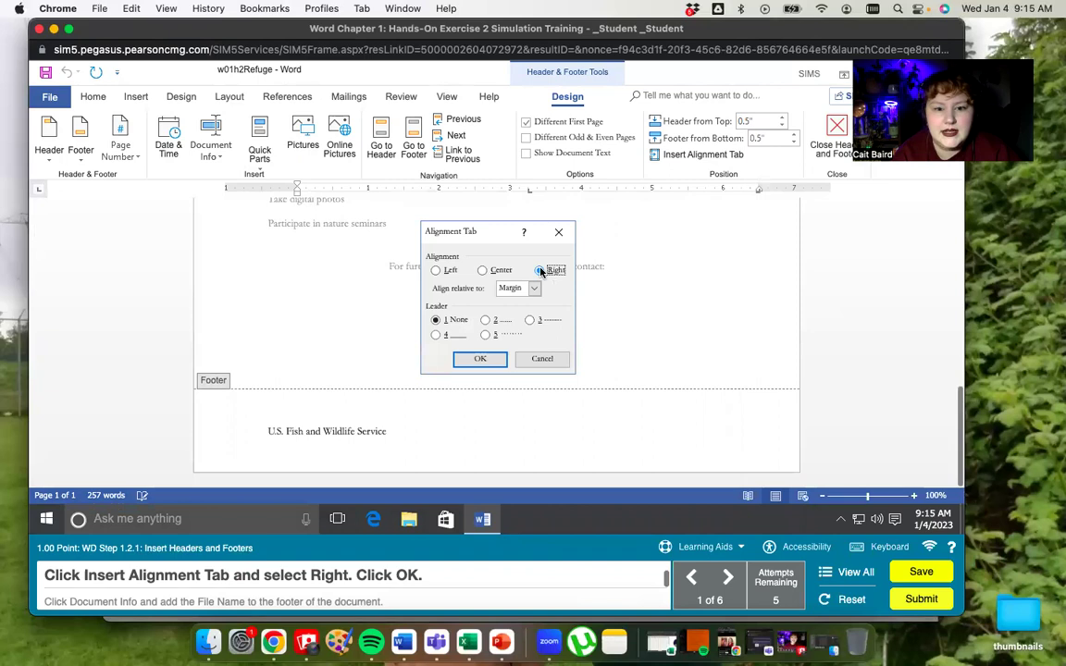
left_click(541, 270)
left_click(480, 359)
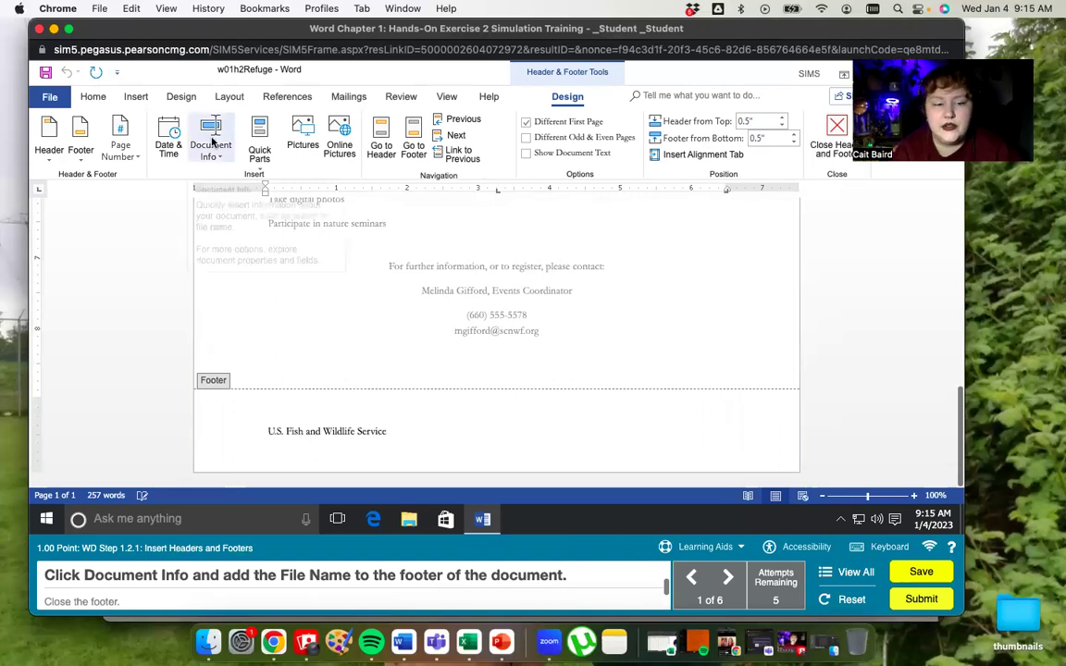
- Add the File Name document info to the footer and close the footer
left_click(212, 148)
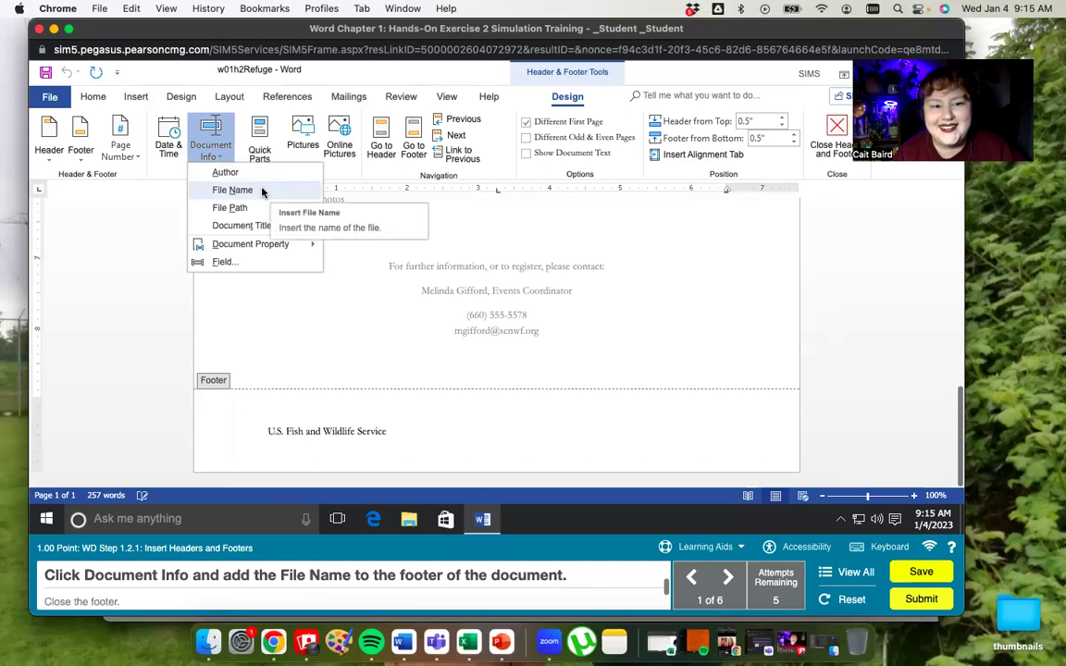
left_click(232, 189)
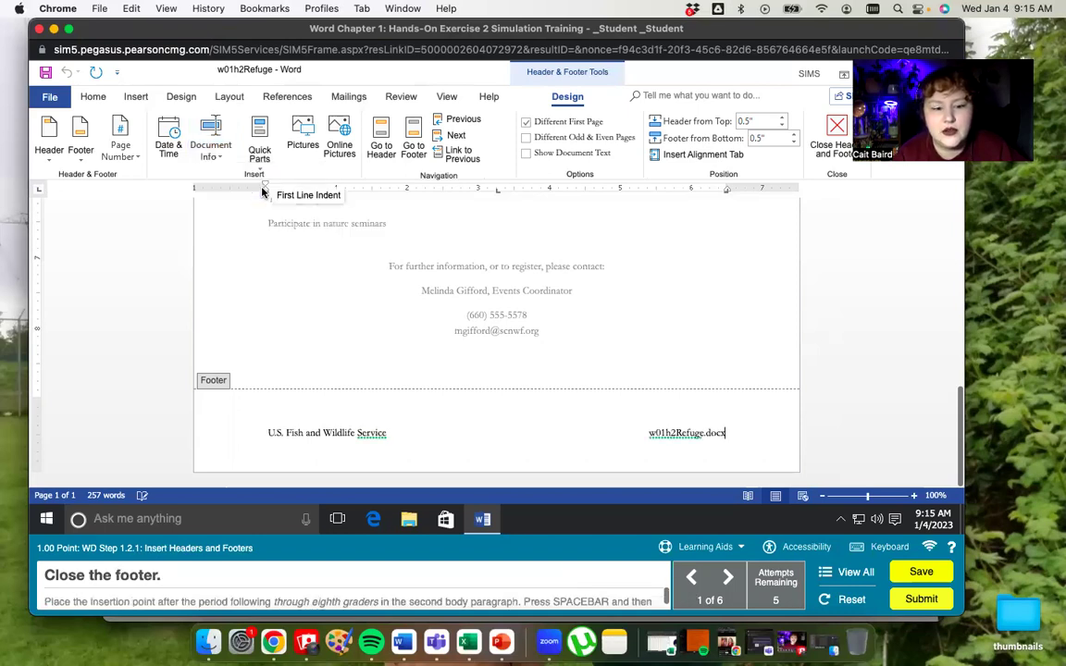
left_click(833, 130)
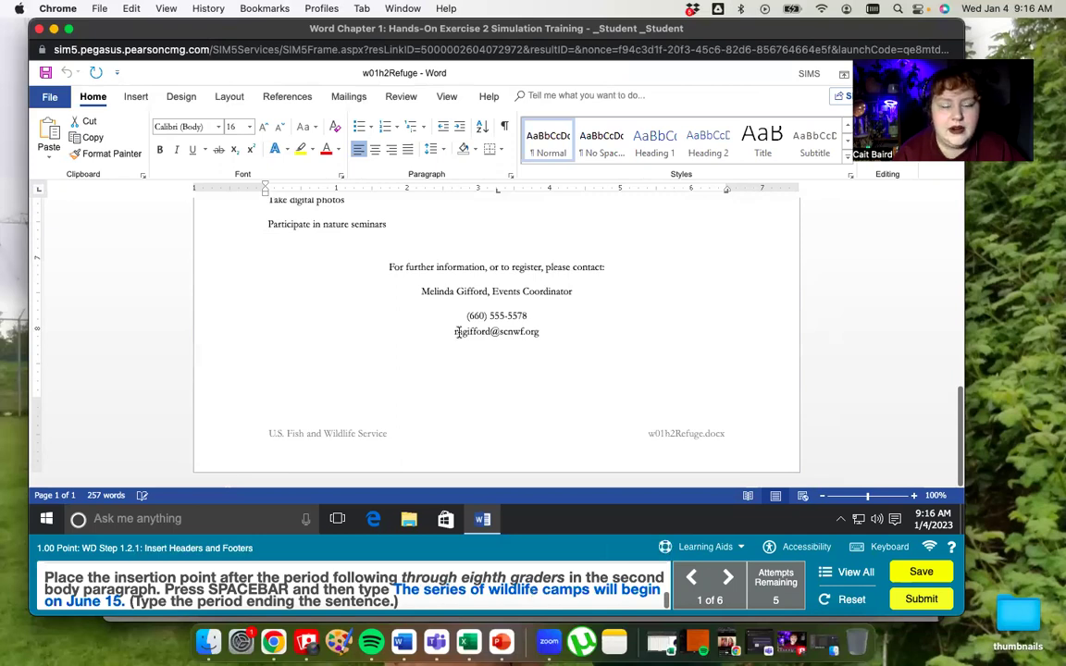
- Add the sentence "The series of wildlife camps will begin on June 15." after "through eighth graders." in the second body paragraph, preceded by a space
scroll(463, 335, "up", 10)
scroll(460, 335, "down", 4)
scroll(458, 333, "up", 1)
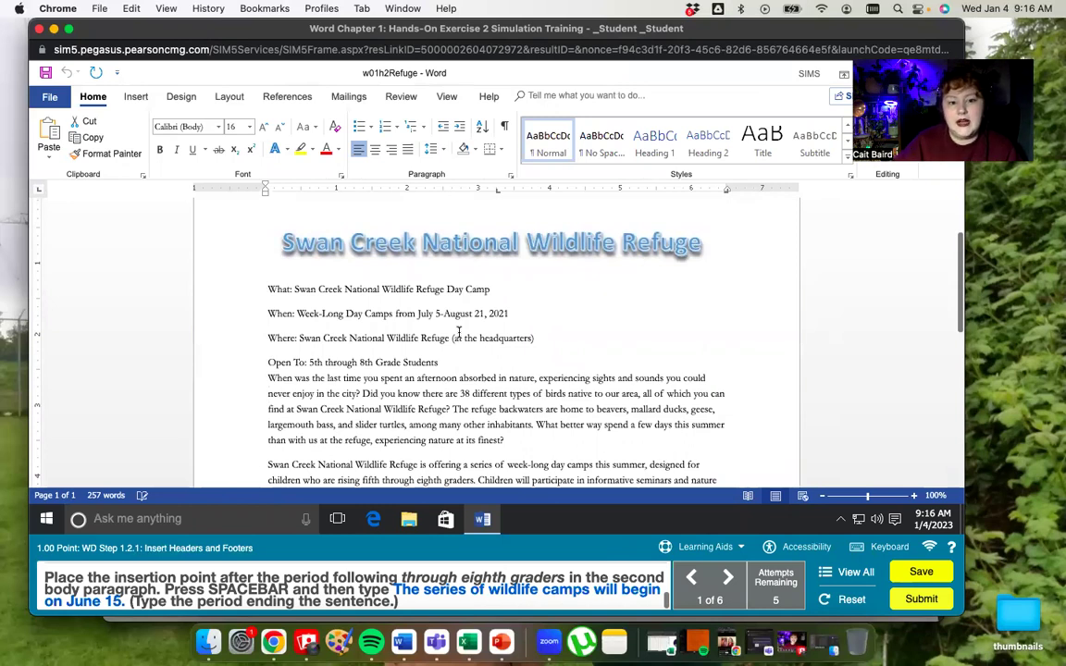
left_click(506, 127)
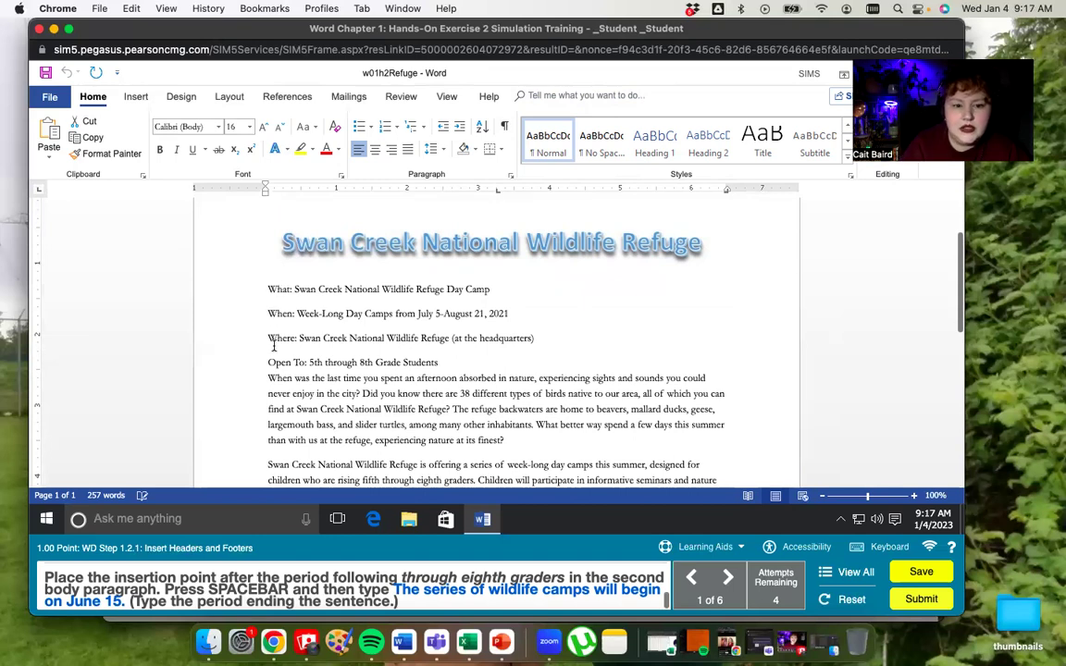
scroll(331, 367, "down", 3)
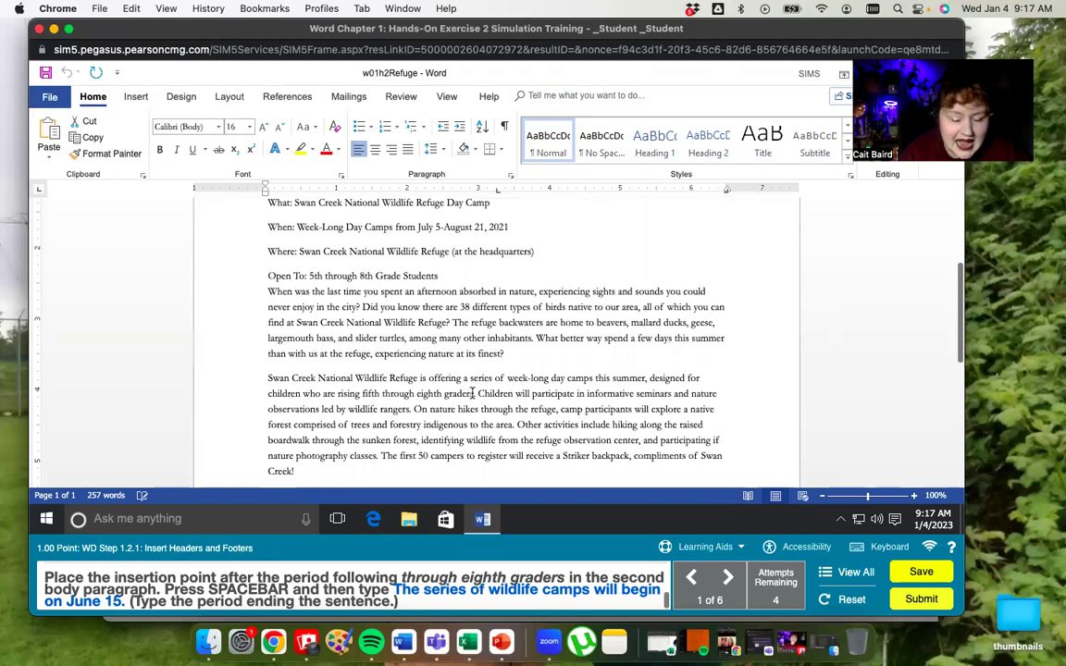
left_click(473, 393)
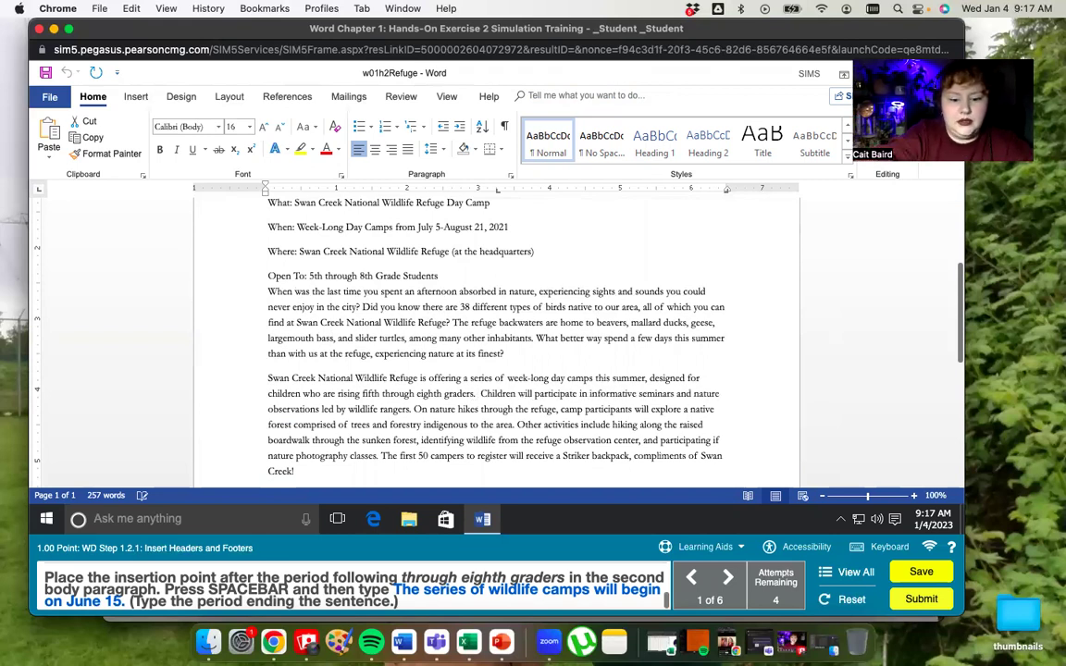
type("The s")
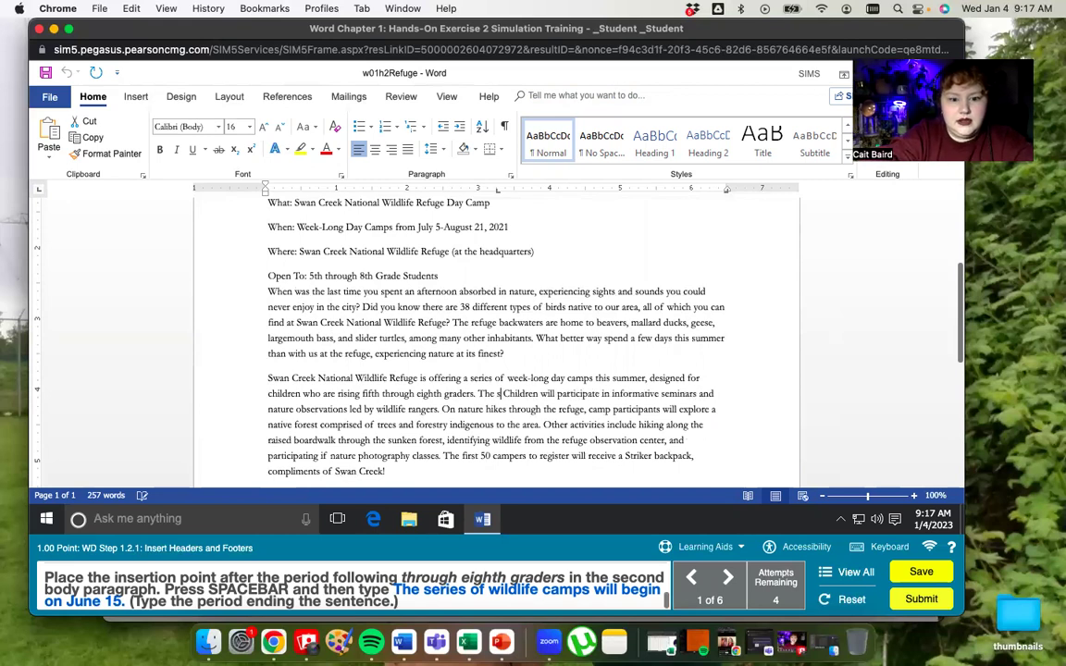
type("eries of wildlife camps will begin on June 15")
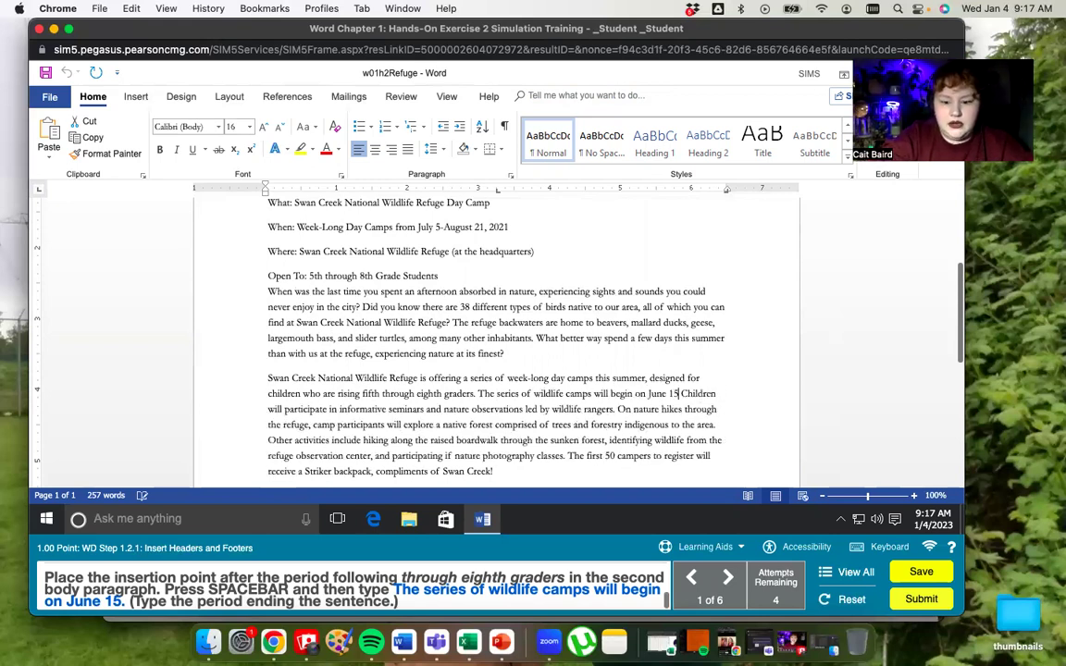
type(".")
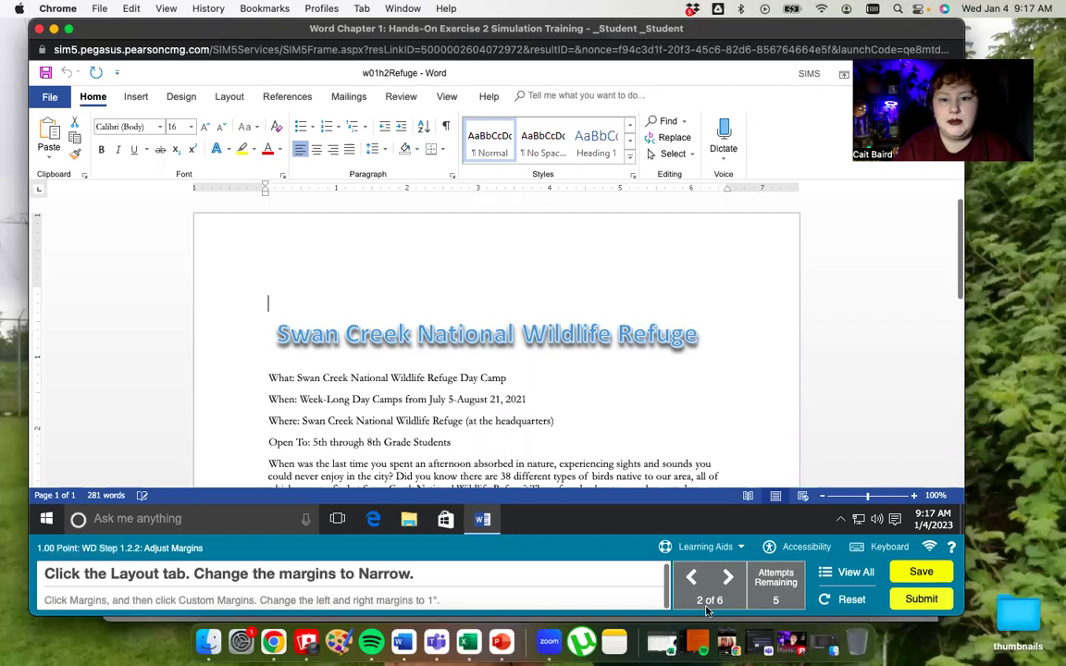
- Change the document's page margins to the Narrow preset
left_click(230, 97)
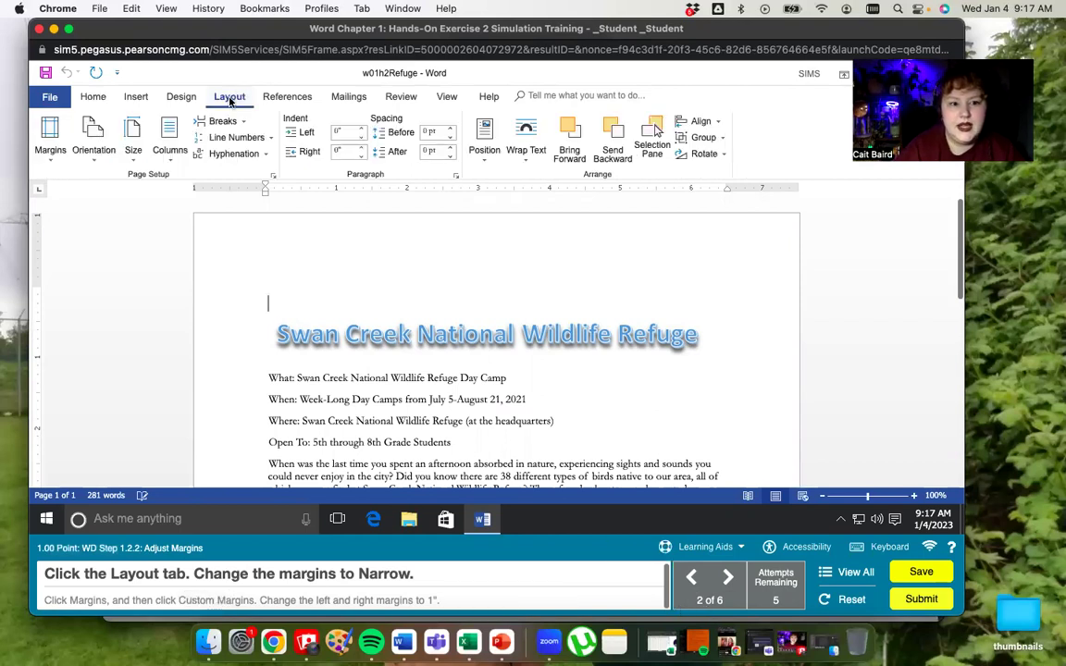
left_click(48, 163)
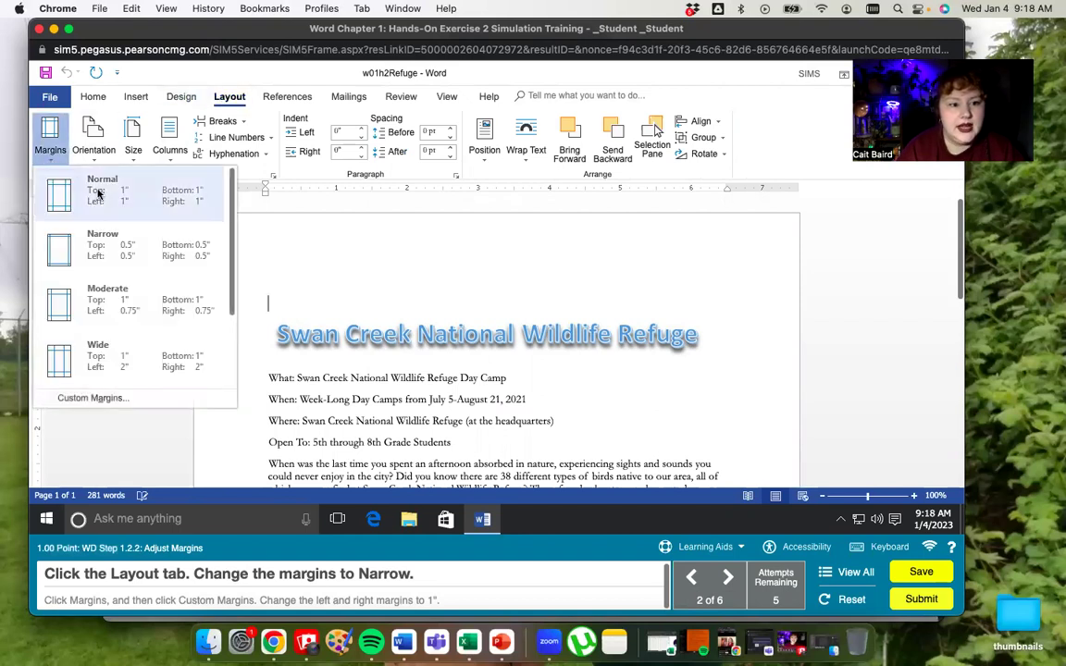
left_click(126, 252)
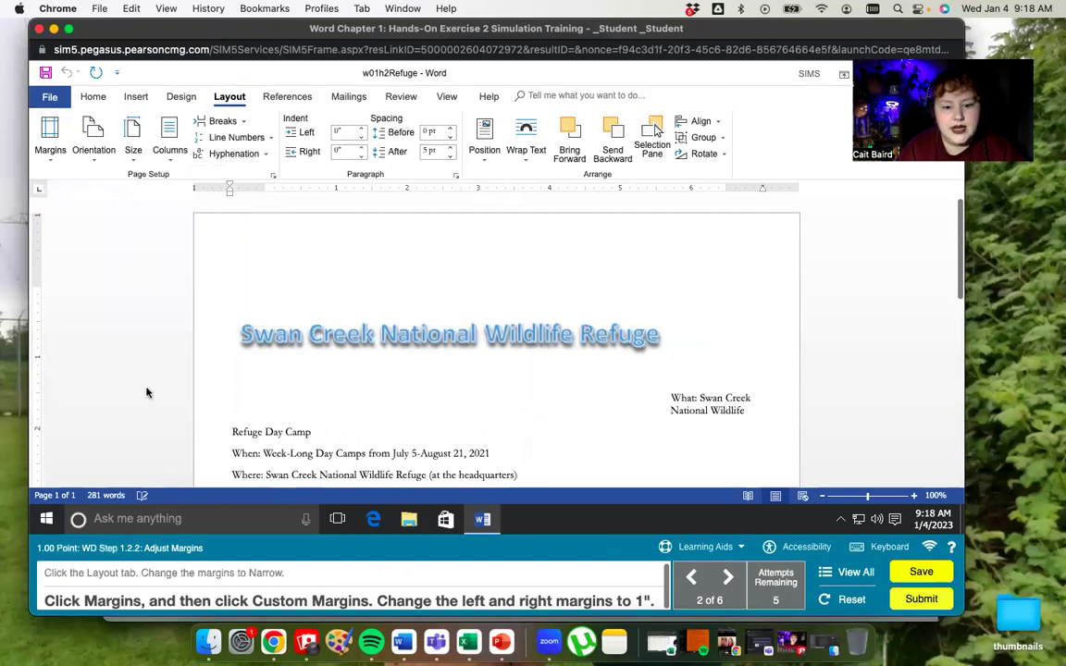
- Set custom left and right page margins of 1" for the whole document
left_click(51, 148)
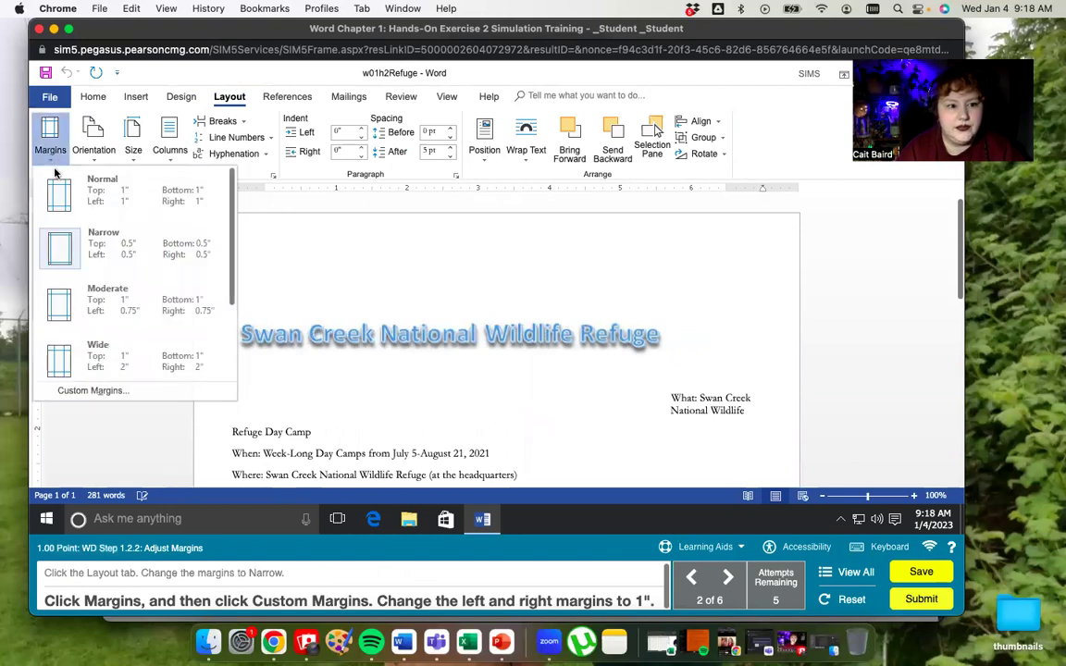
left_click(130, 392)
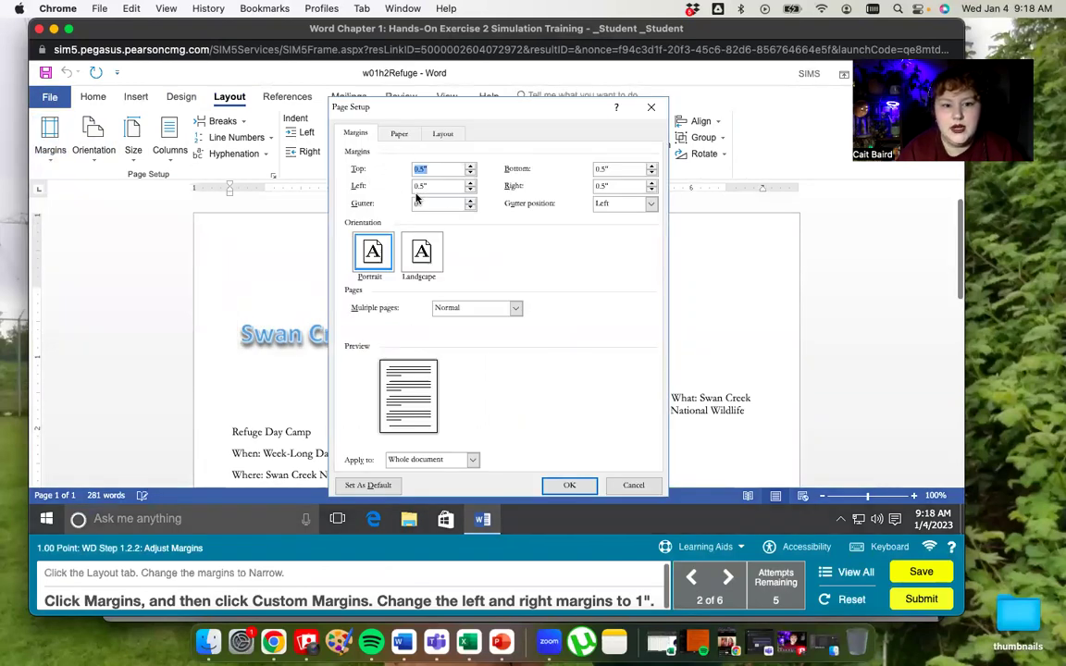
key("Tab")
type("1")
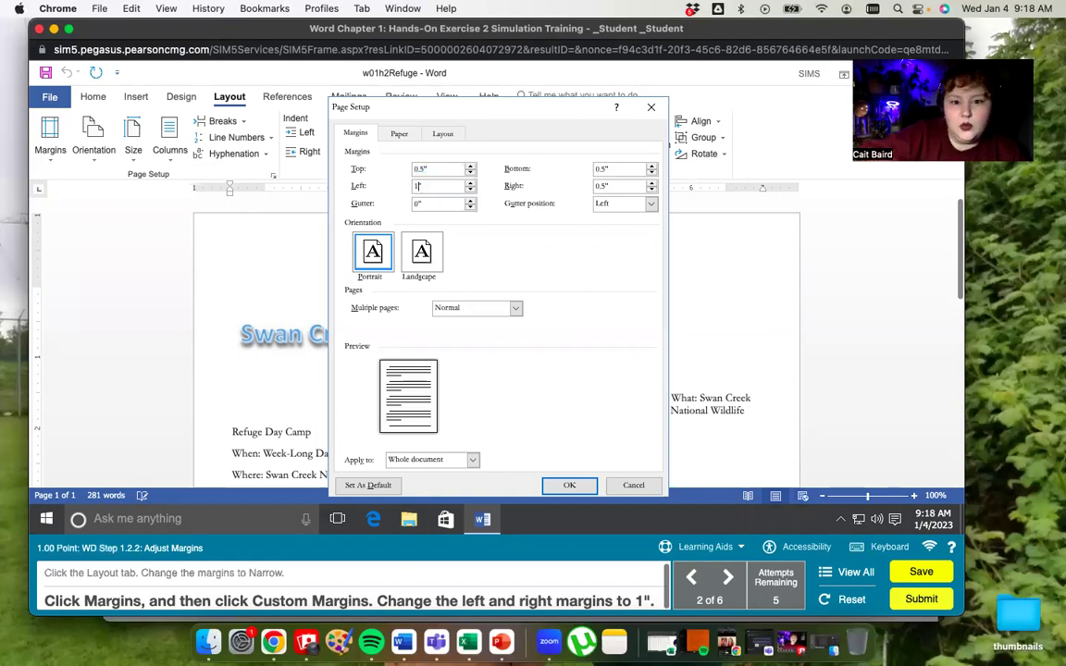
left_click(602, 186)
double_click(603, 186)
type("1")
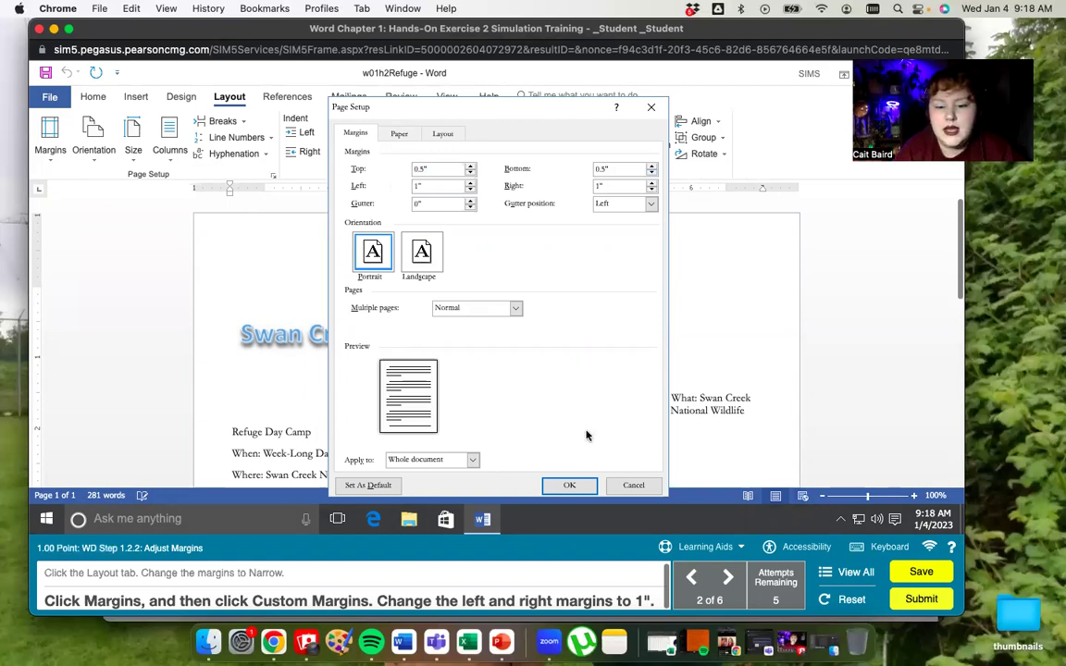
left_click(575, 486)
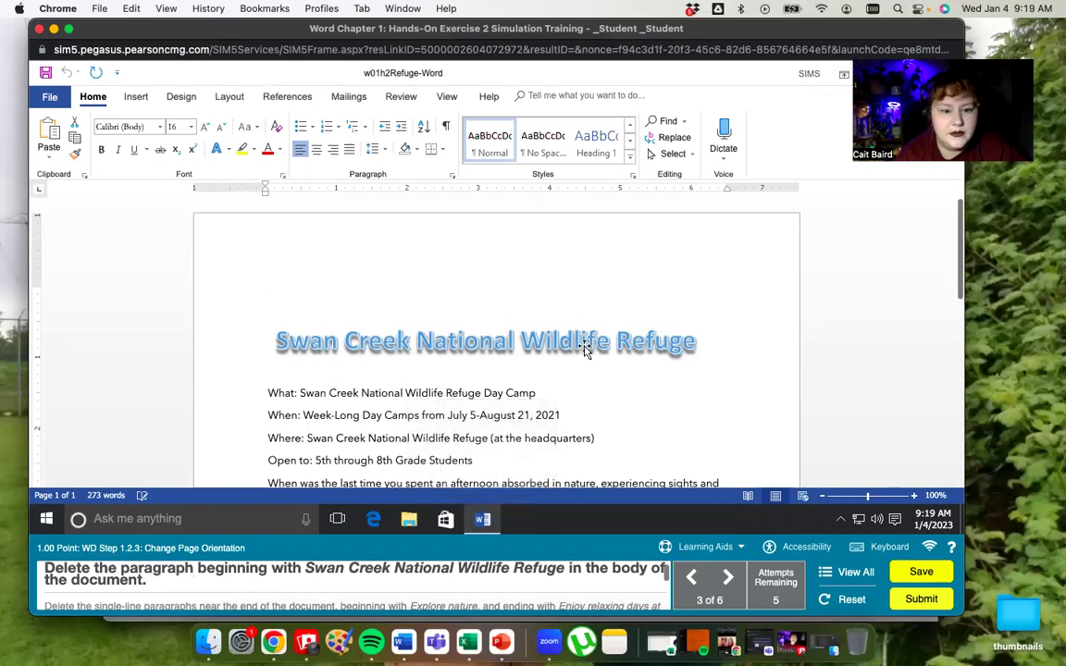
- Delete the body paragraph beginning "Swan Creek National Wildlife Refuge" and the single-line paragraphs from "Explore nature" through "Enjoy relaxing days at the refuge"
scroll(585, 347, "down", 3)
scroll(584, 347, "down", 3)
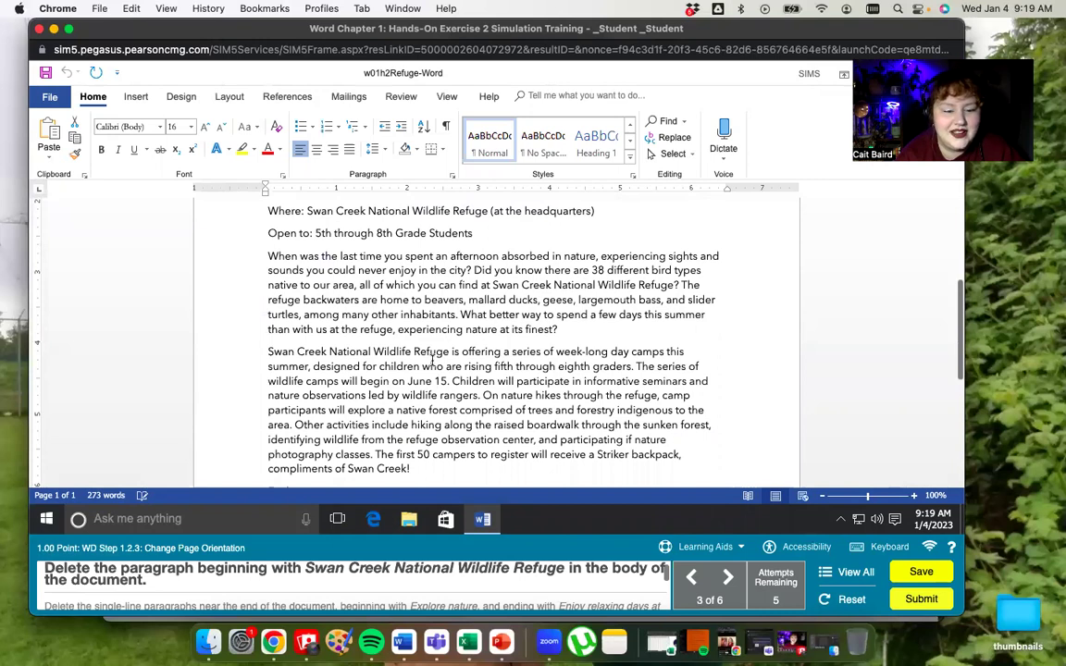
scroll(432, 359, "down", 5)
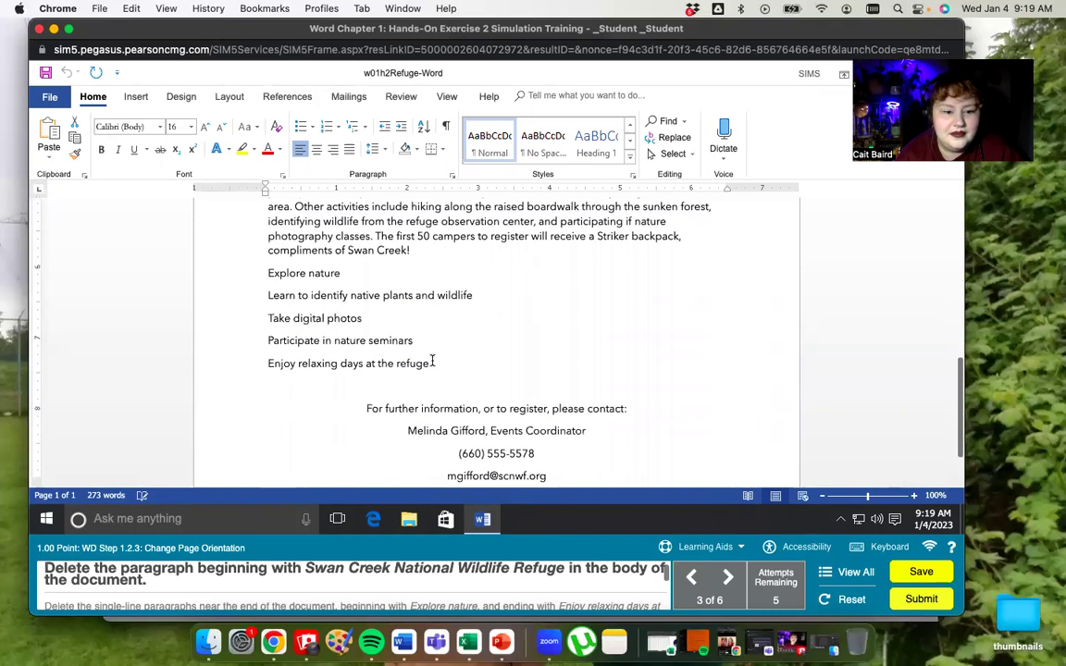
scroll(433, 362, "up", 4)
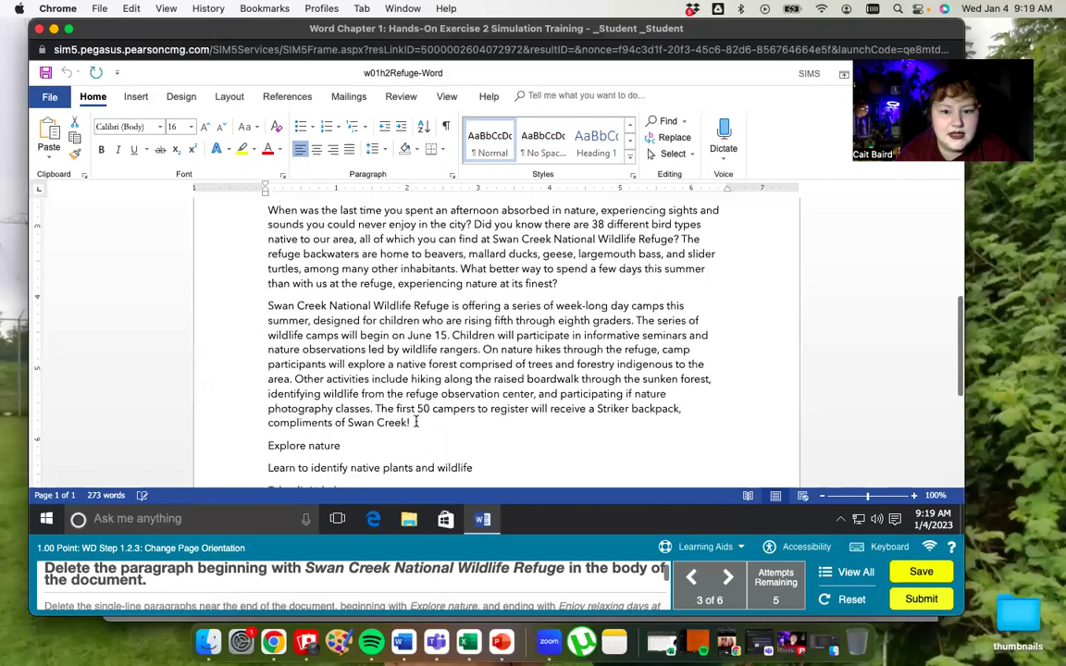
left_click_drag(416, 422, 258, 313)
key("Delete")
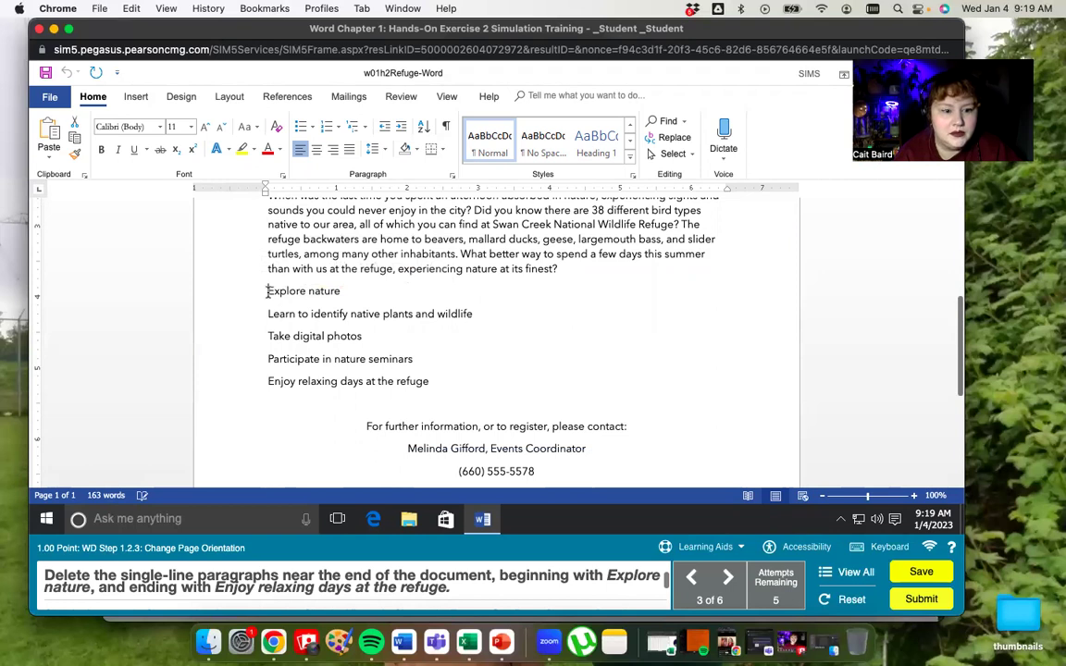
left_click_drag(267, 291, 431, 381)
key("Delete")
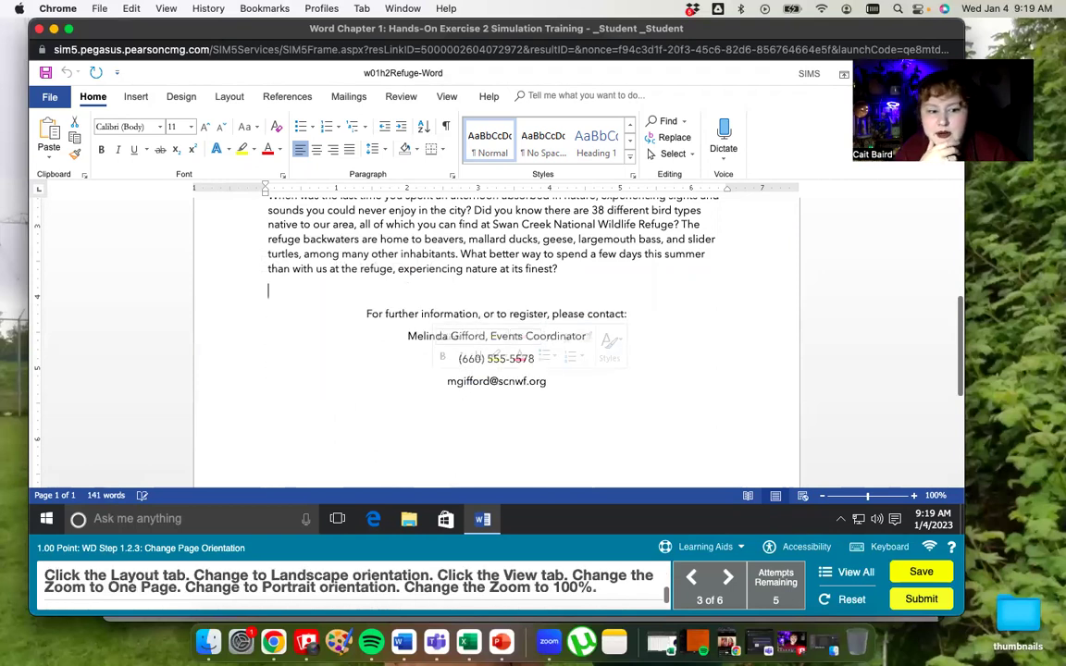
- Change the page orientation to Landscape and set the zoom to One Page
left_click(227, 96)
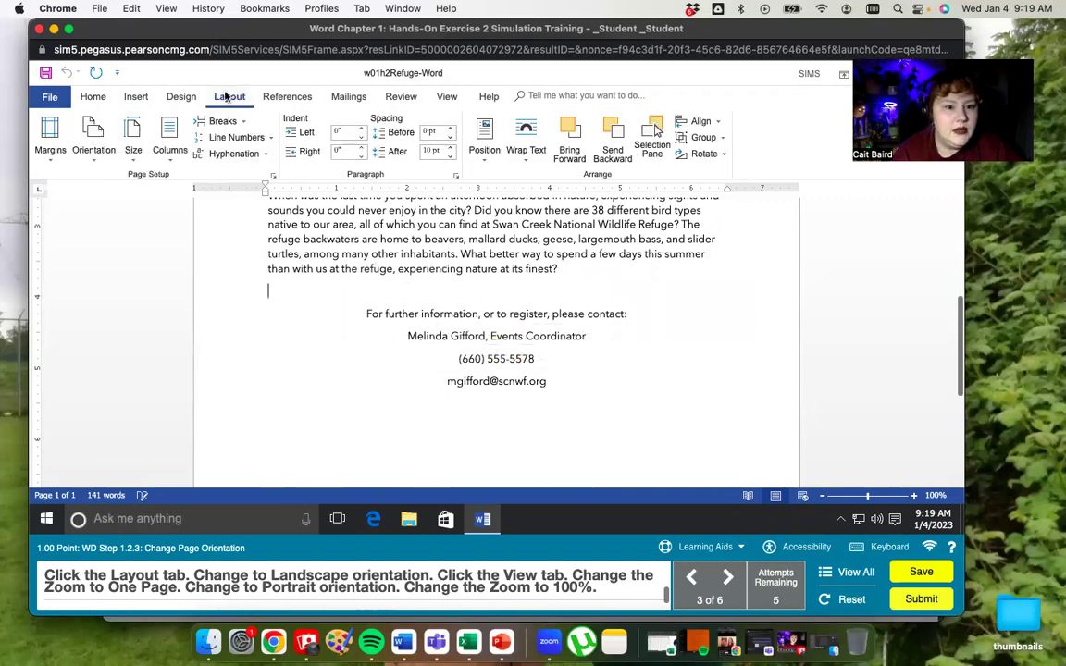
left_click(89, 151)
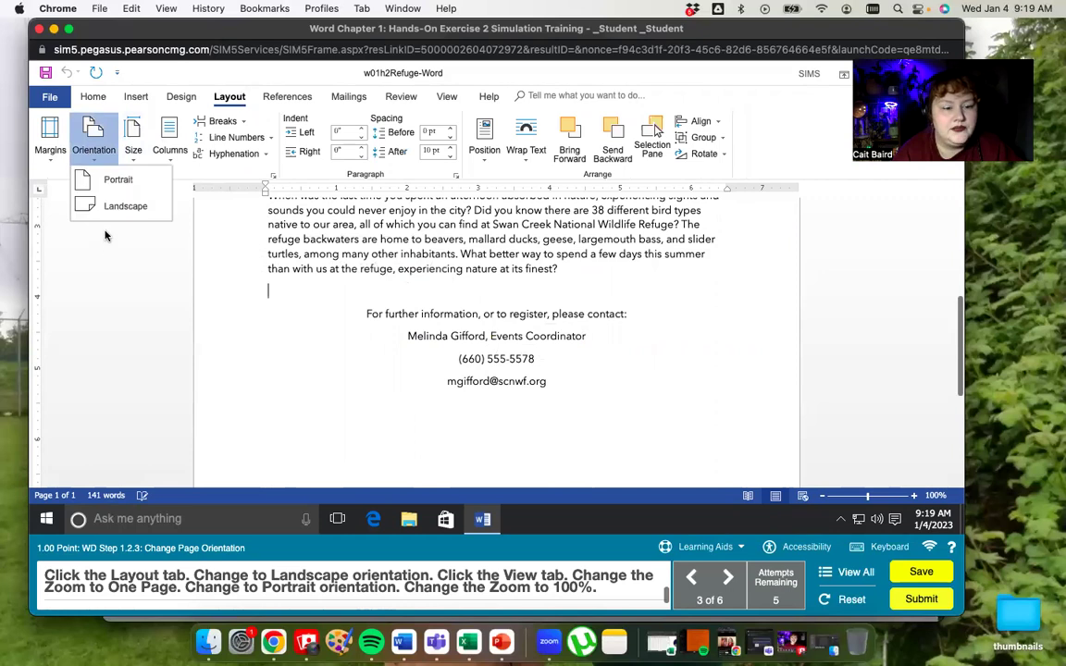
left_click(108, 205)
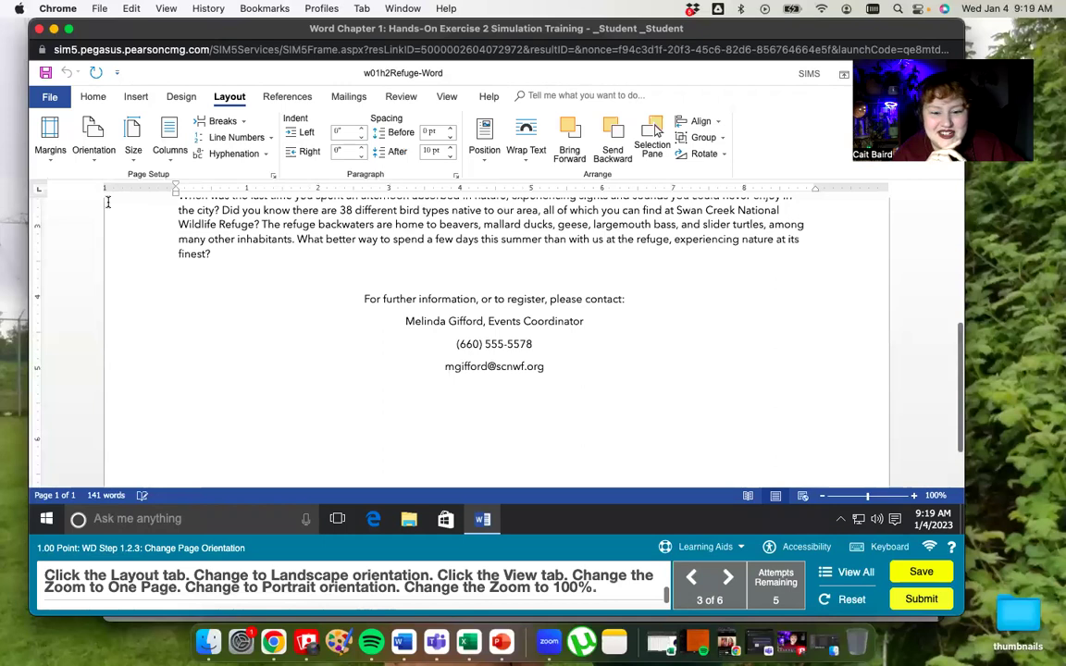
left_click(446, 97)
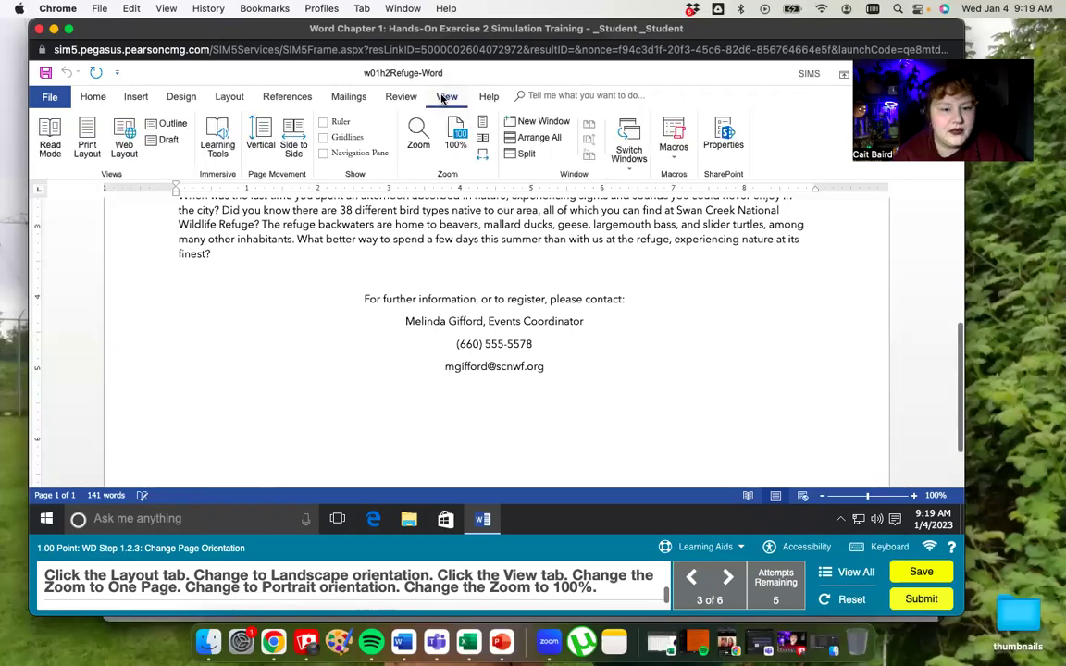
left_click(482, 125)
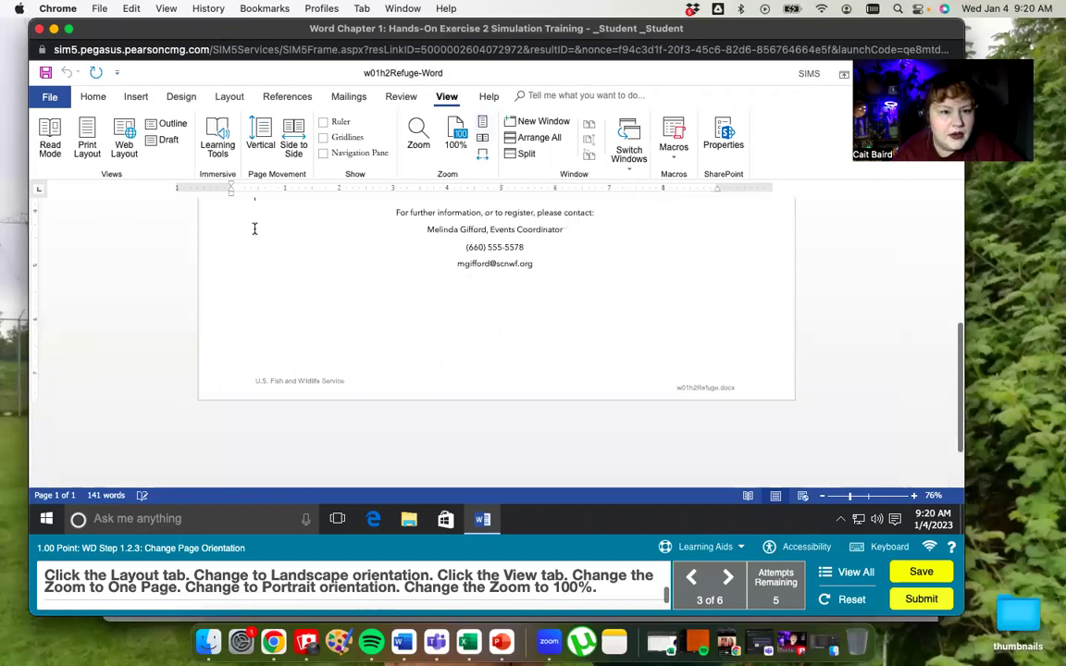
- Change the page orientation to Portrait and set the zoom to 100%
scroll(255, 232, "up", 2)
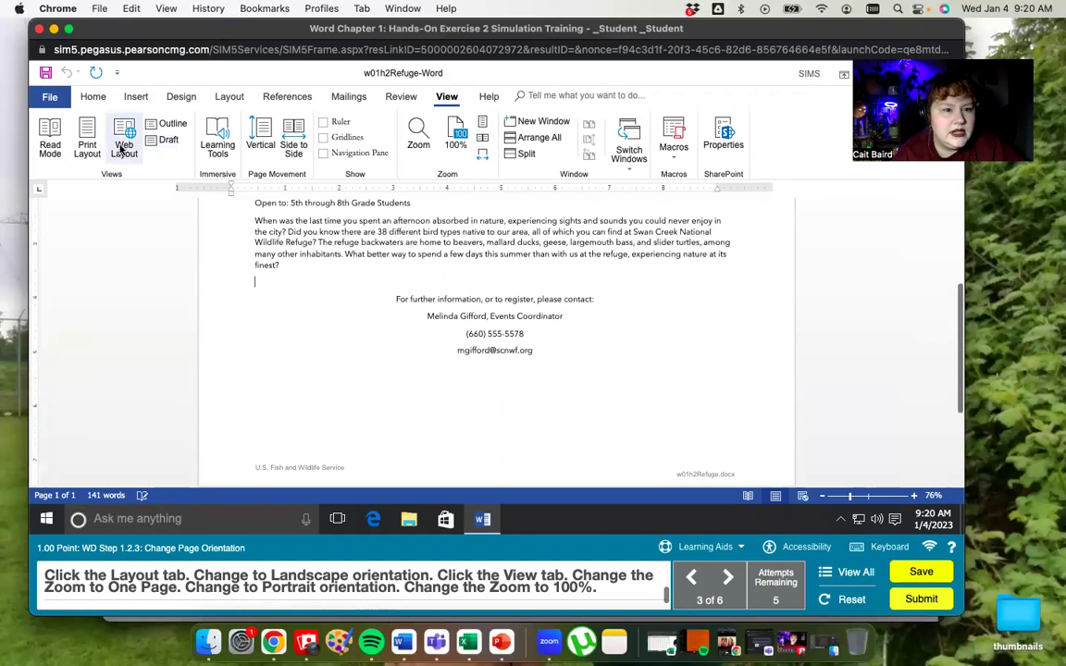
left_click(232, 98)
left_click(93, 140)
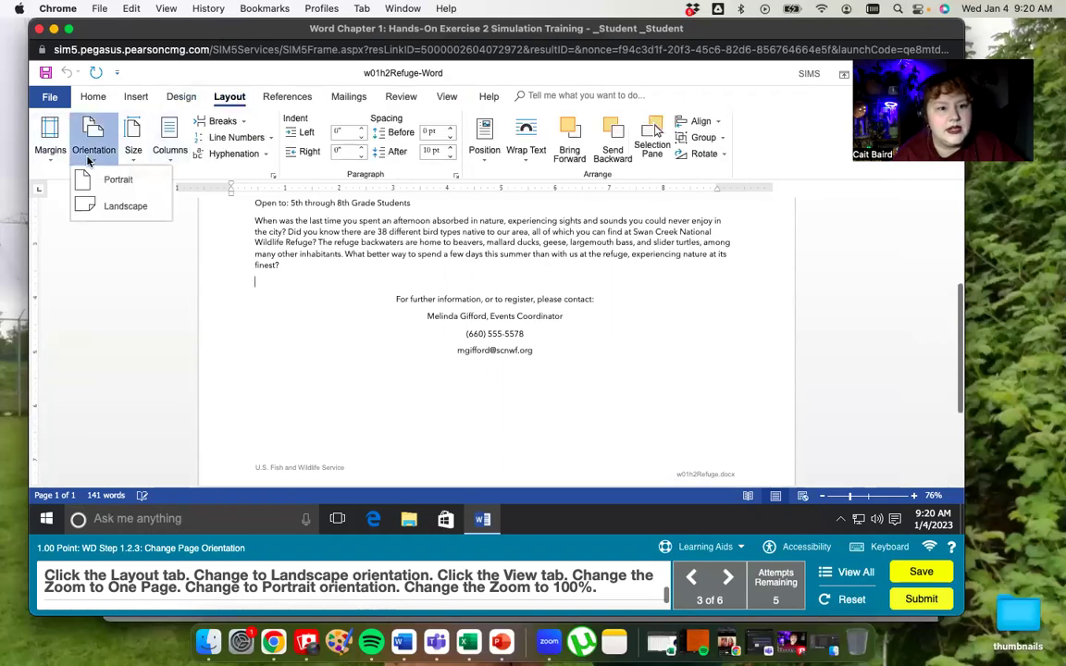
left_click(109, 188)
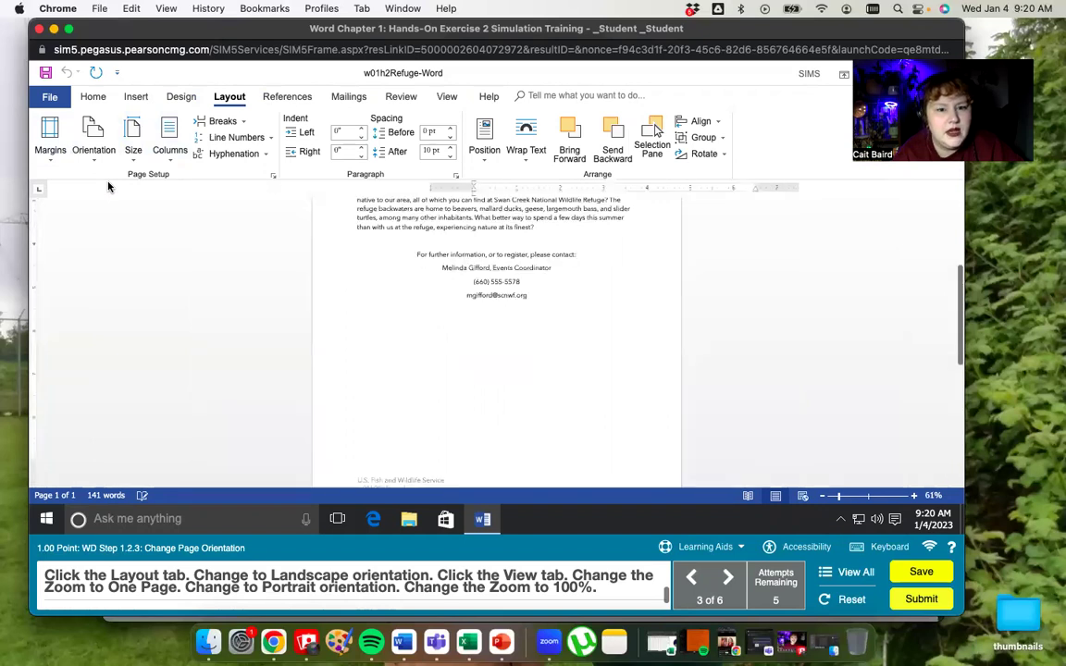
left_click(447, 98)
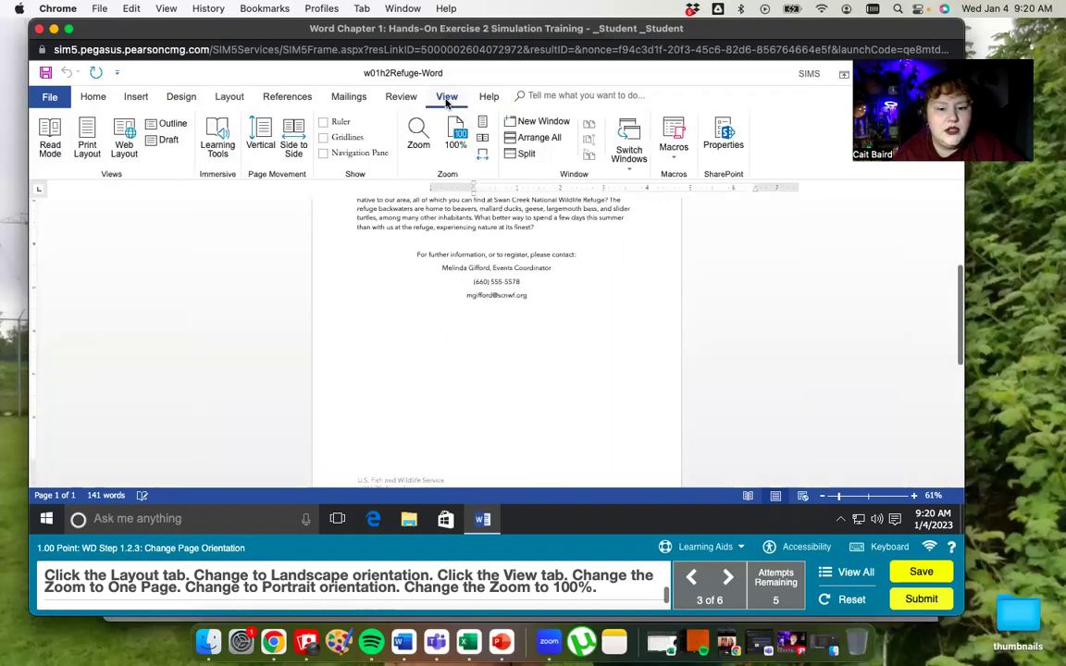
left_click(455, 133)
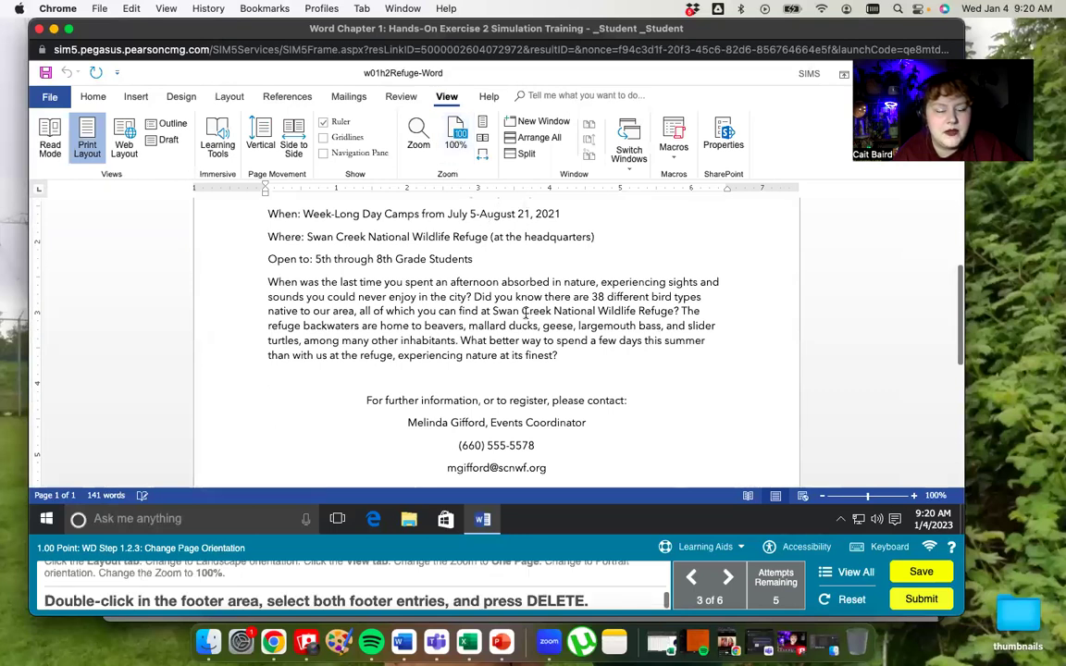
- Delete both entries from the page footer and review the status of all questions in the training
scroll(525, 313, "down", 5)
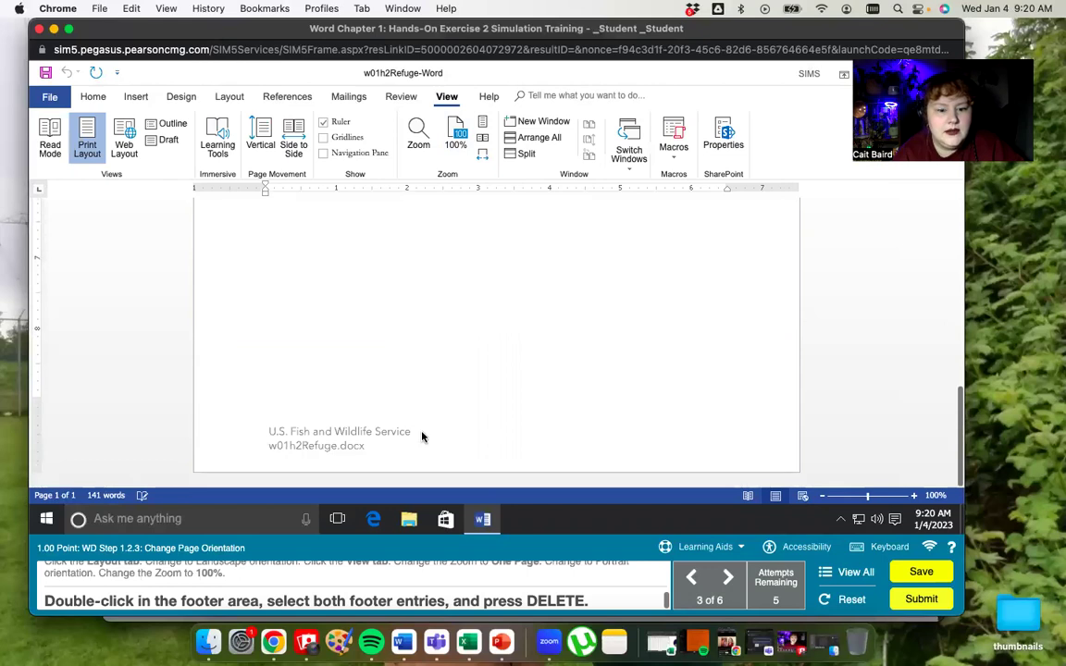
double_click(421, 431)
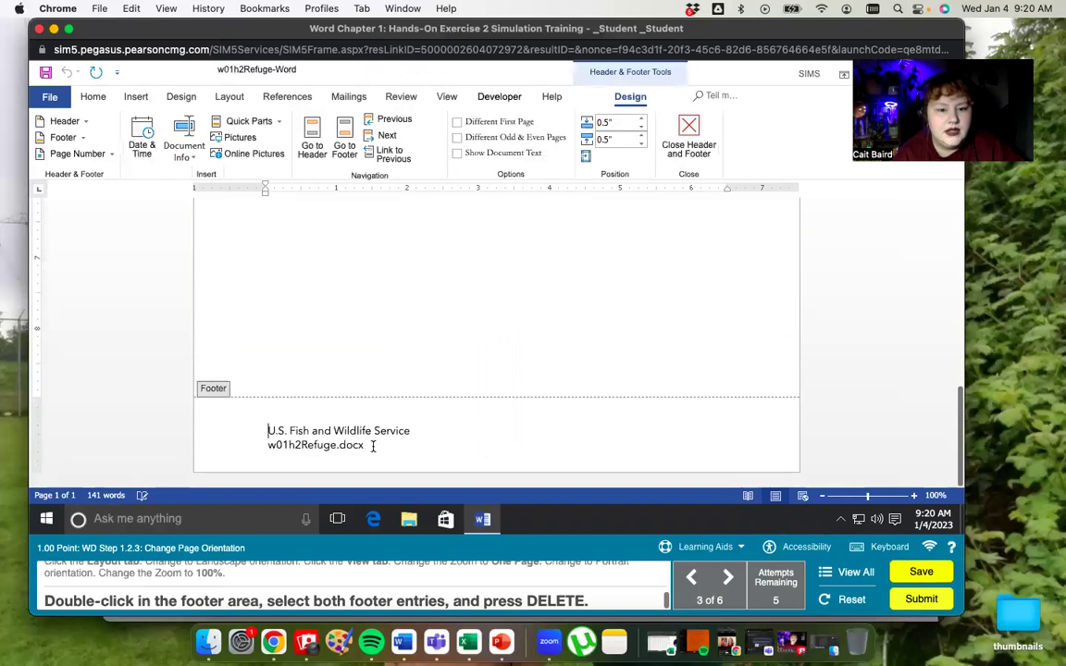
left_click_drag(373, 446, 245, 413)
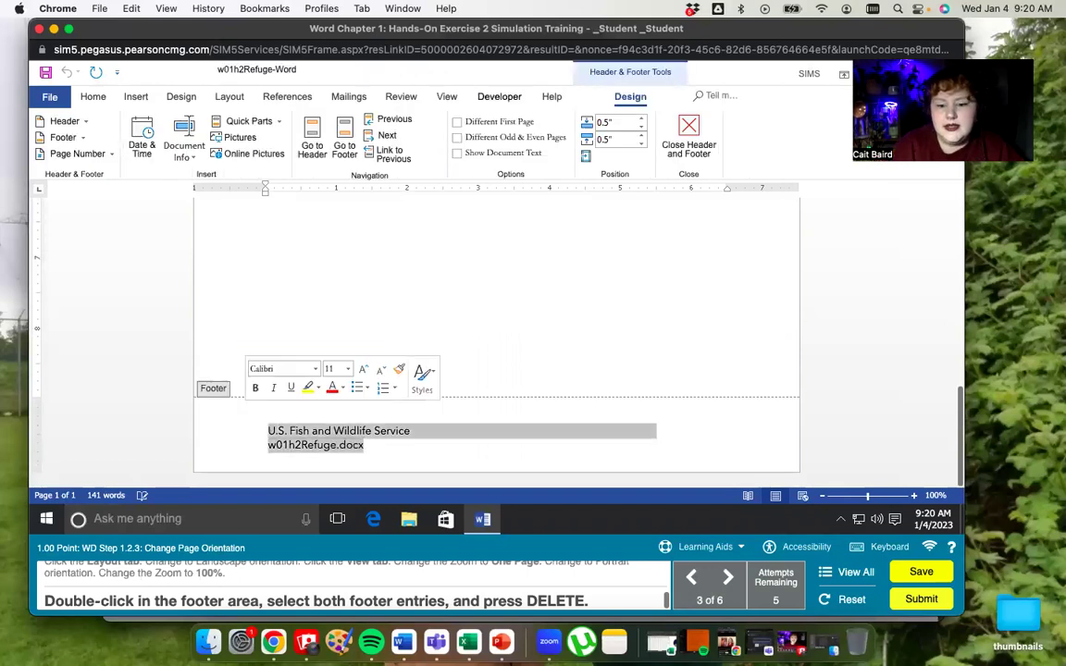
key("Delete")
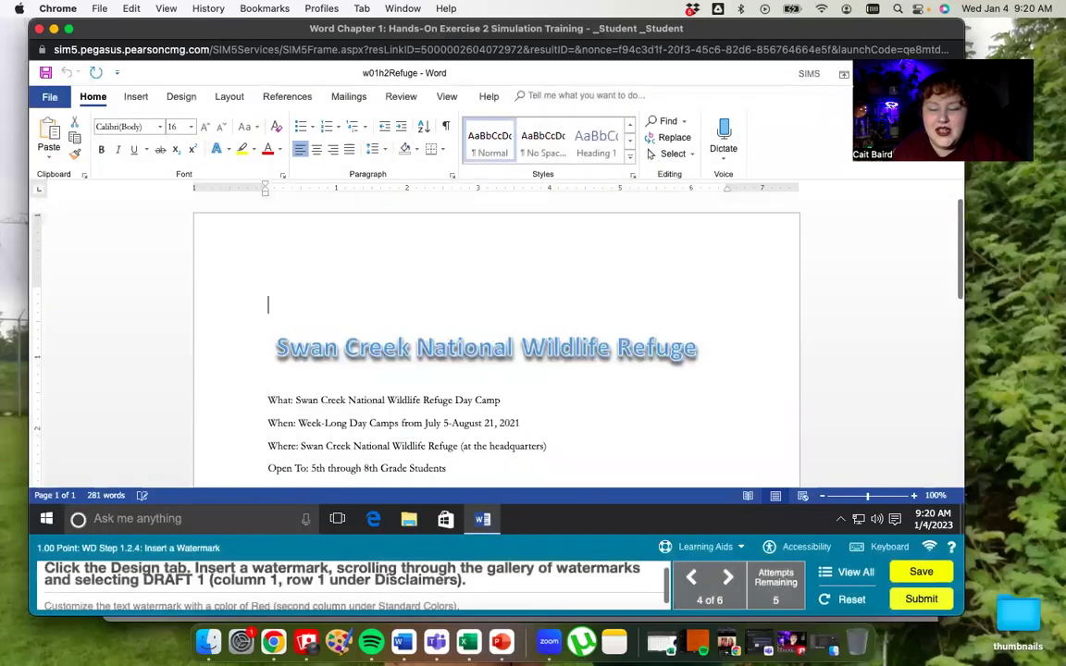
left_click(843, 575)
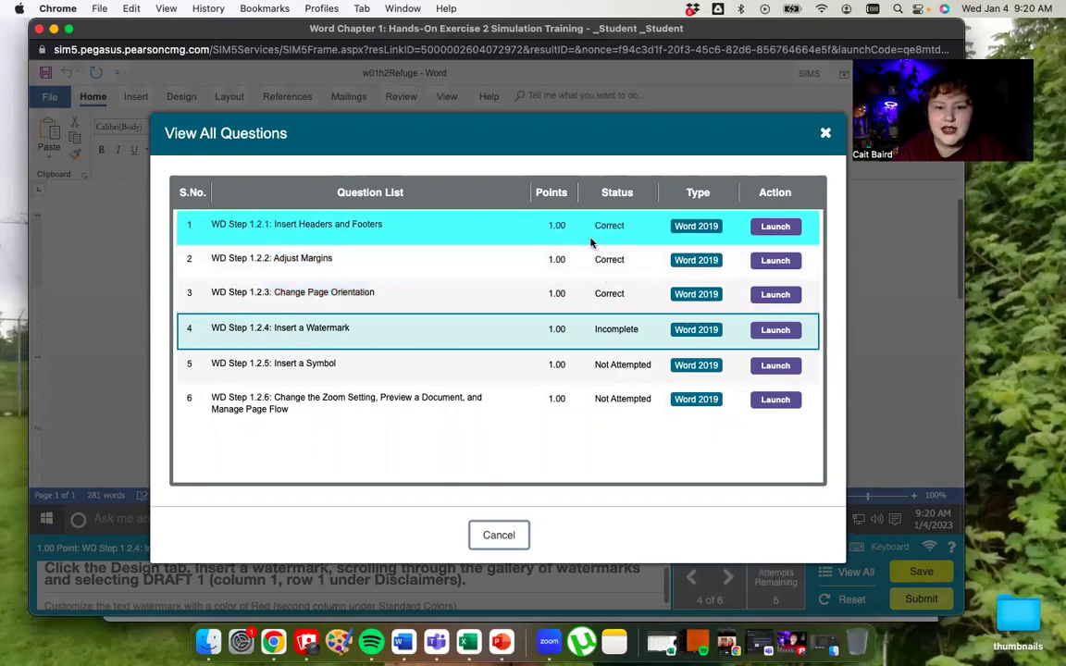
left_click(826, 134)
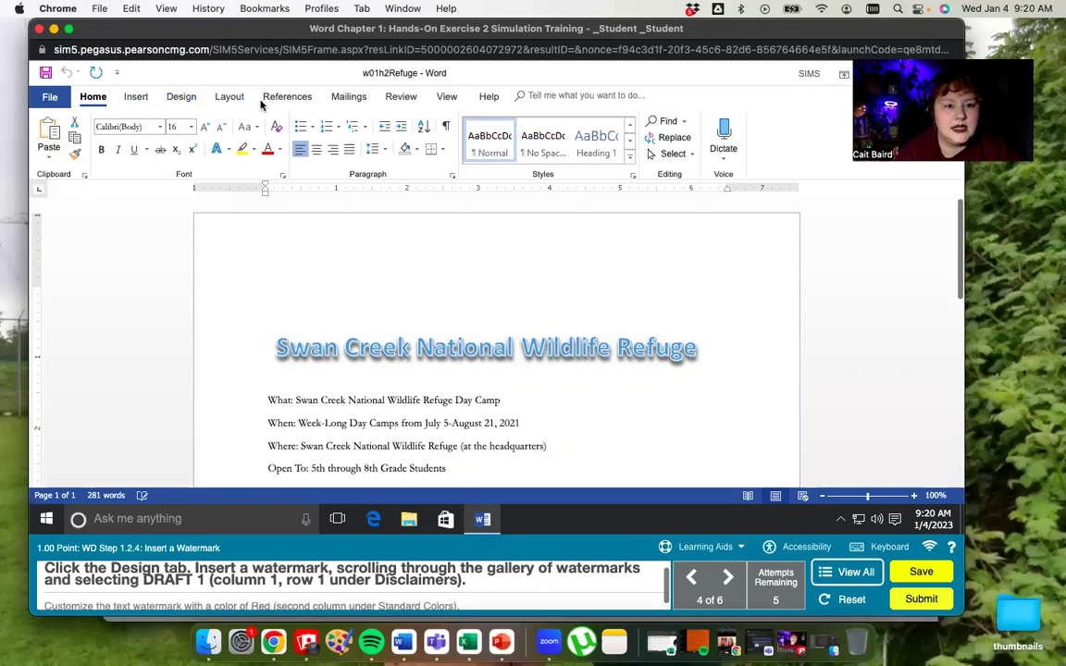
- Insert the DRAFT 1 watermark from the Disclaimers group of the watermark gallery
left_click(190, 97)
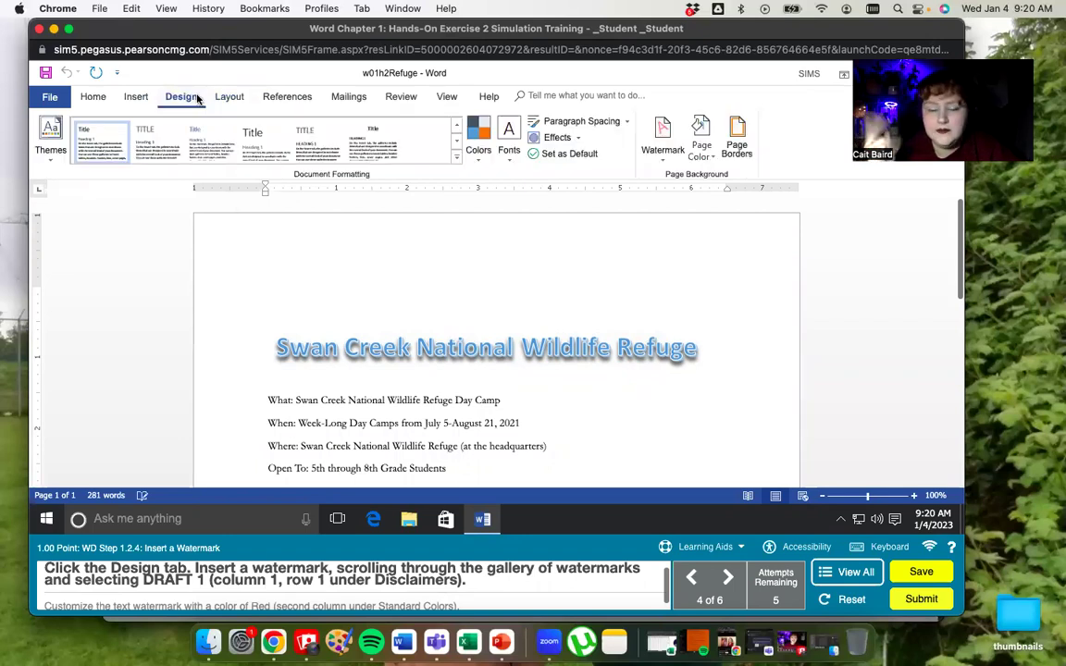
left_click(137, 96)
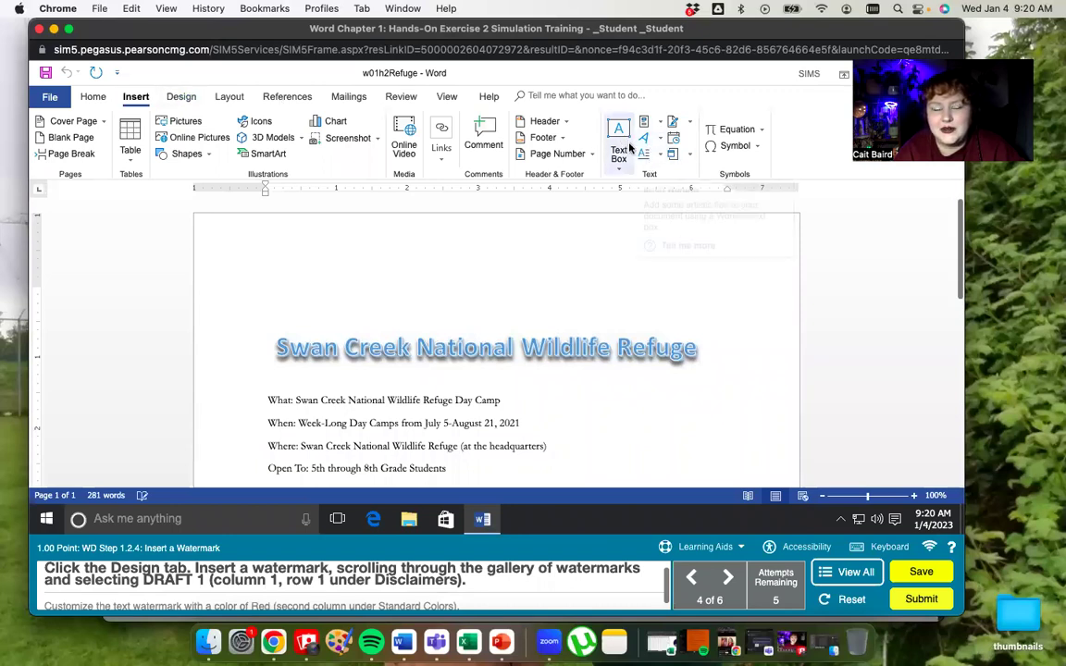
left_click(177, 96)
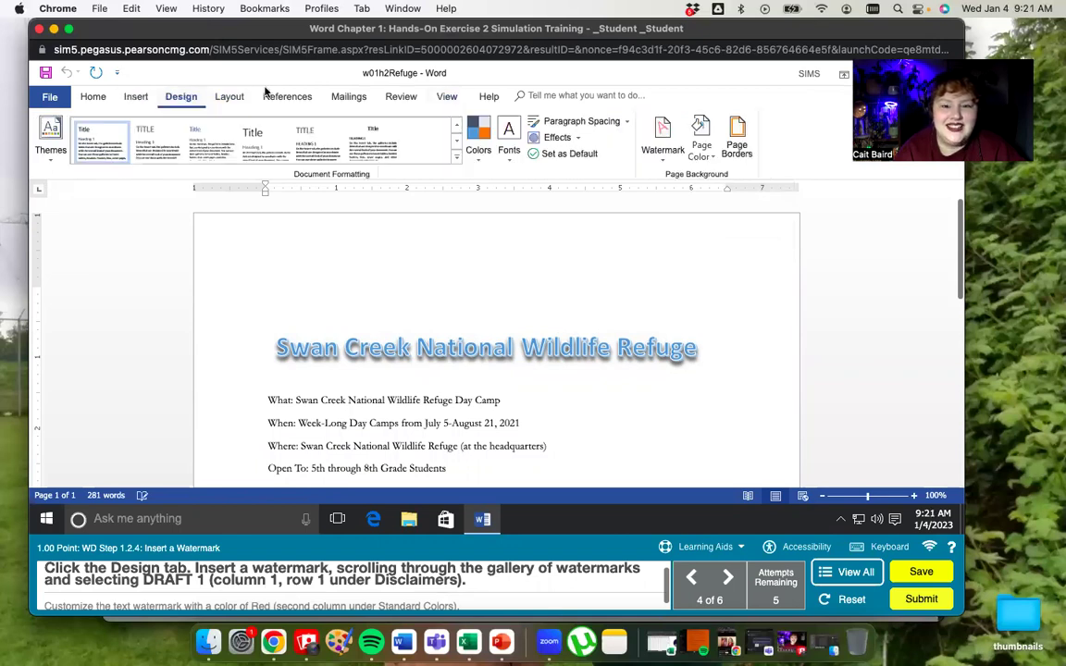
left_click(670, 162)
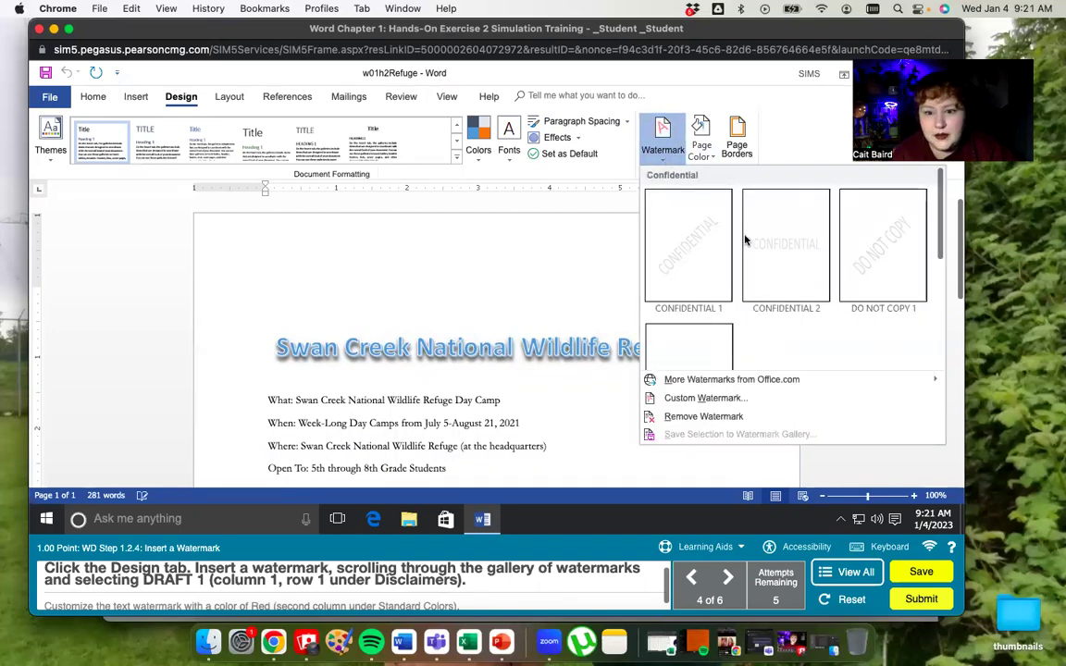
scroll(706, 314, "down", 2)
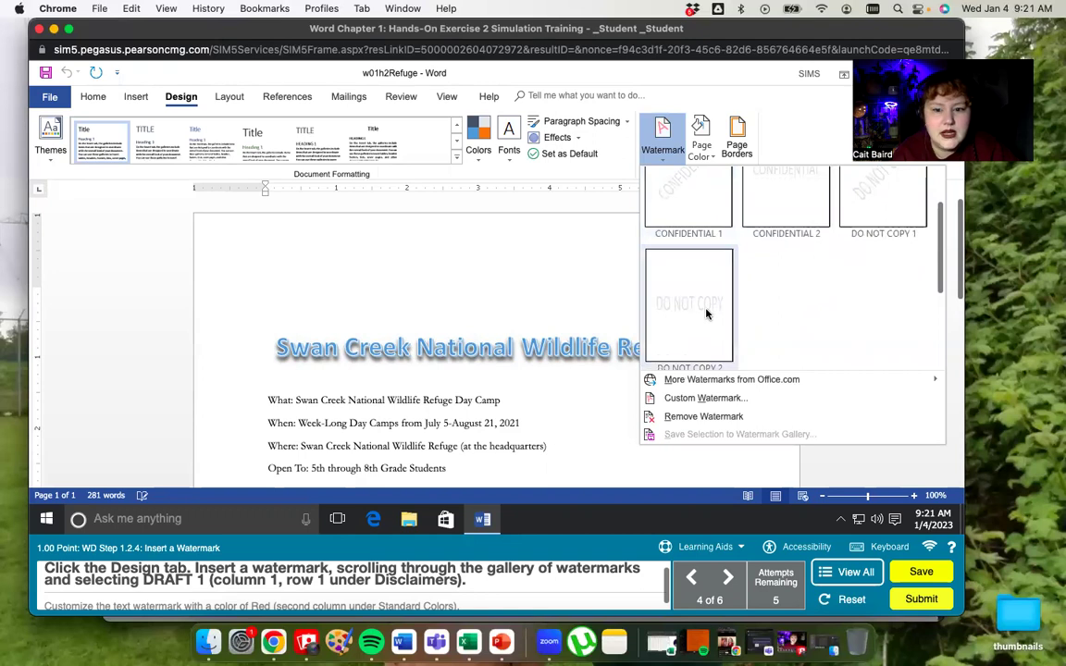
scroll(706, 314, "down", 3)
scroll(706, 314, "down", 1)
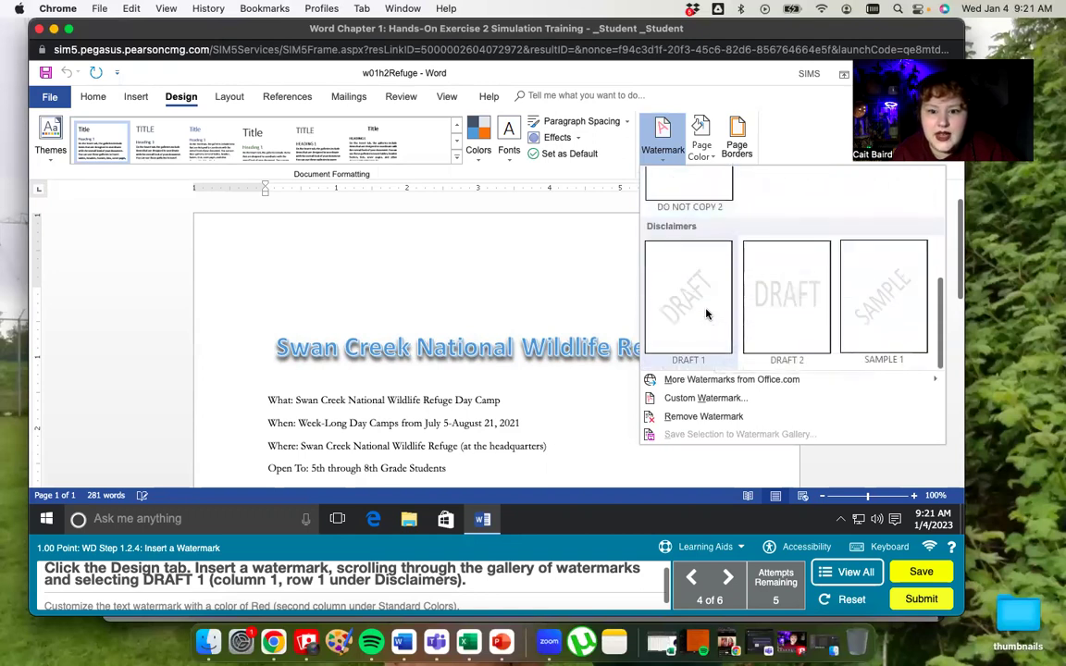
left_click(699, 282)
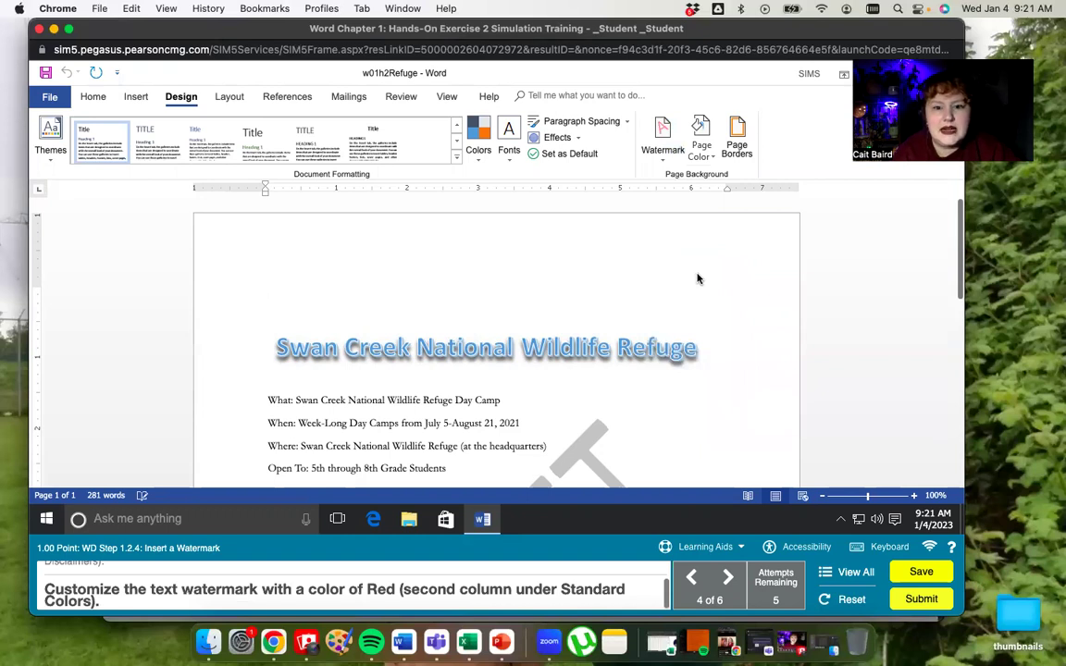
- Customize the DRAFT text watermark with the standard color Red
scroll(699, 279, "down", 5)
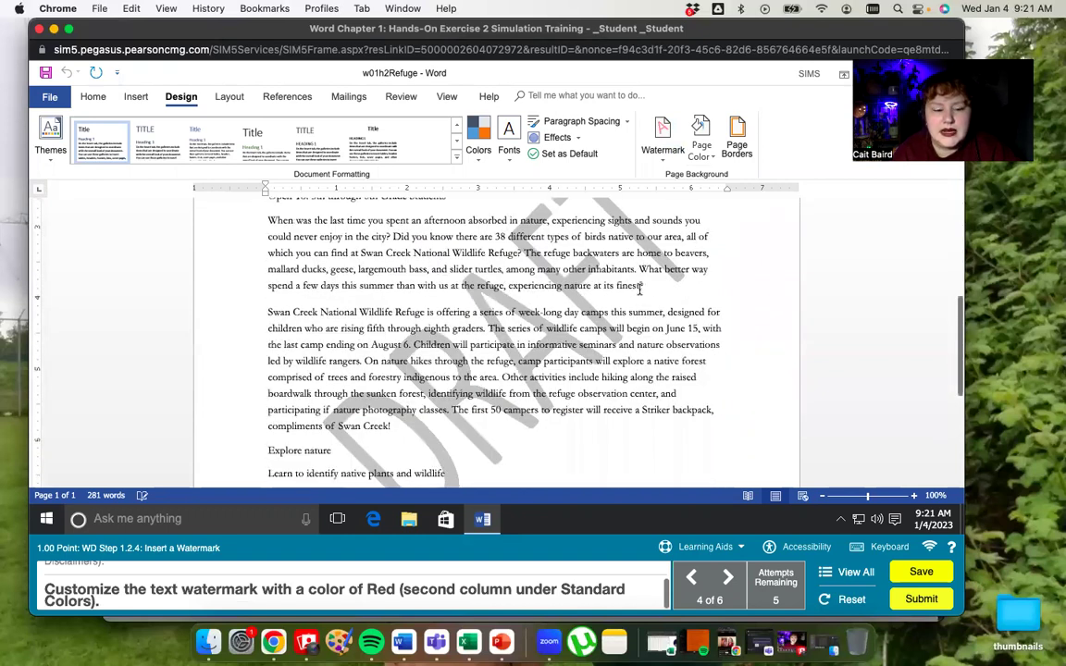
left_click(665, 159)
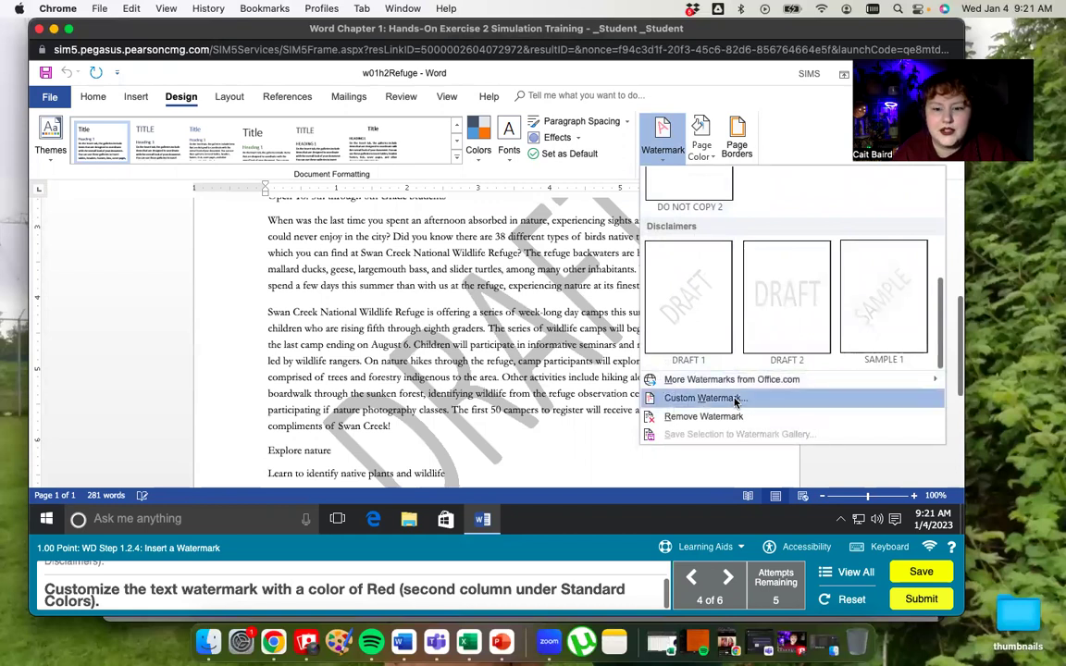
left_click(736, 400)
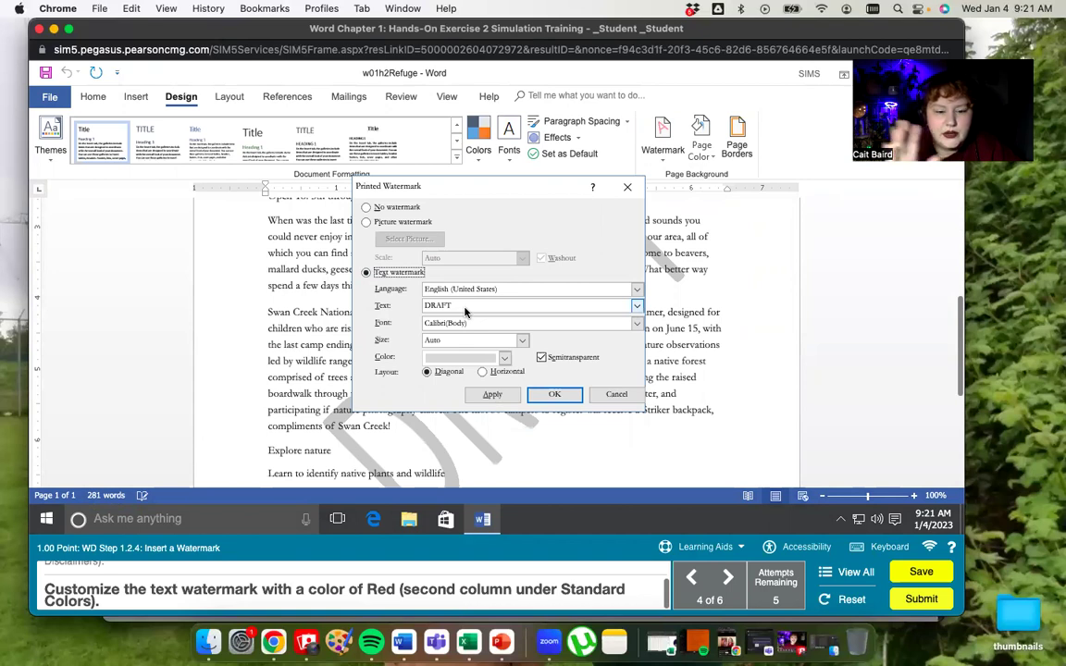
left_click(506, 358)
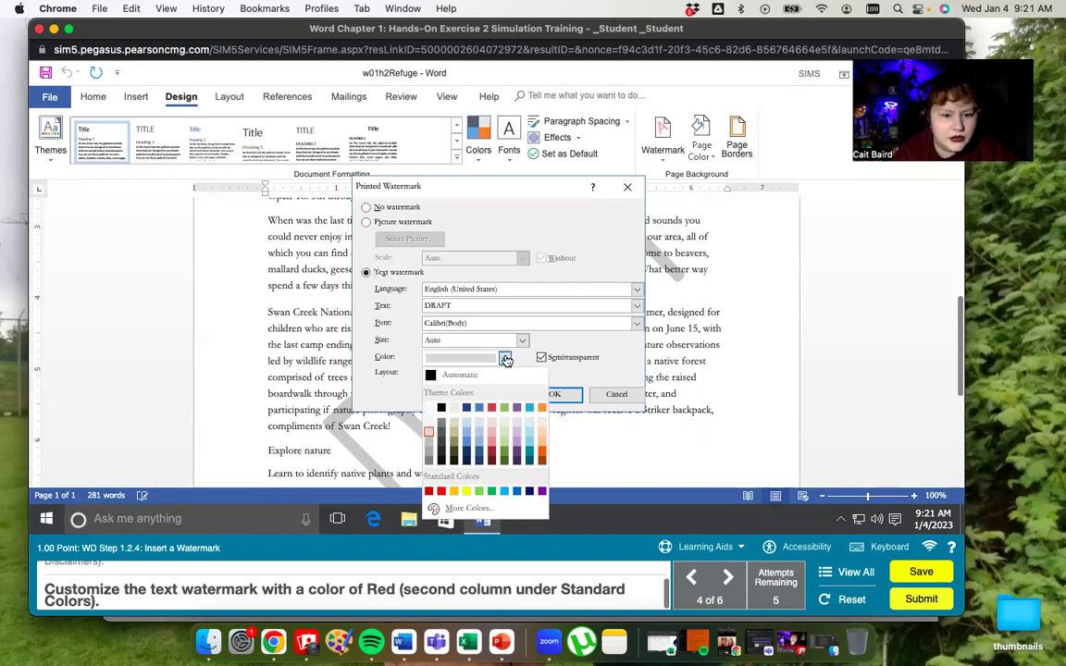
left_click(442, 490)
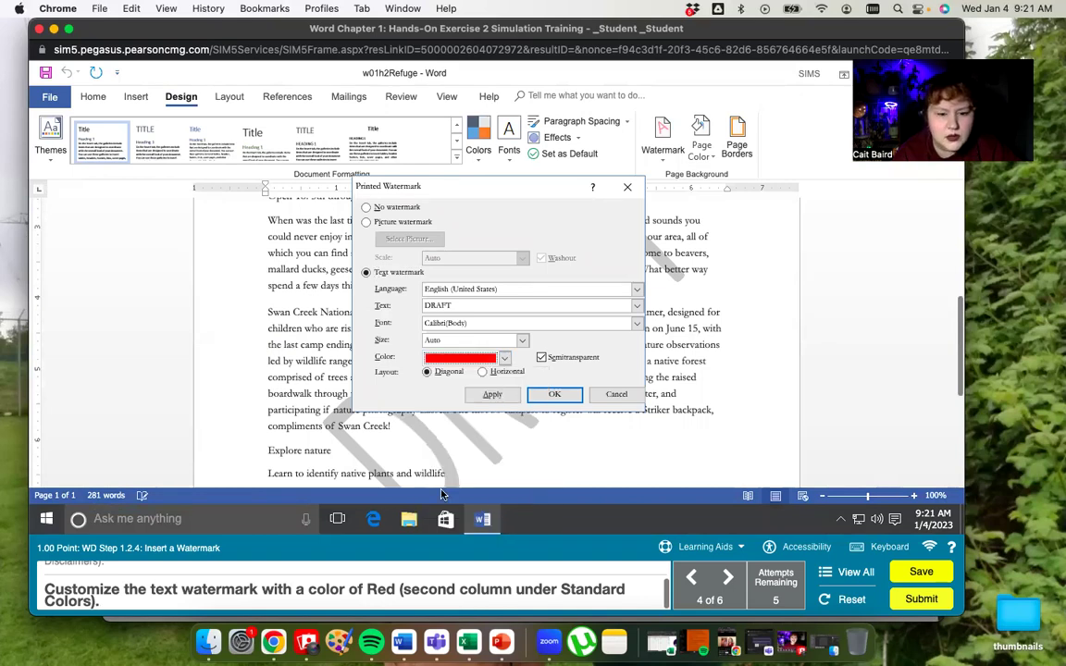
left_click(554, 395)
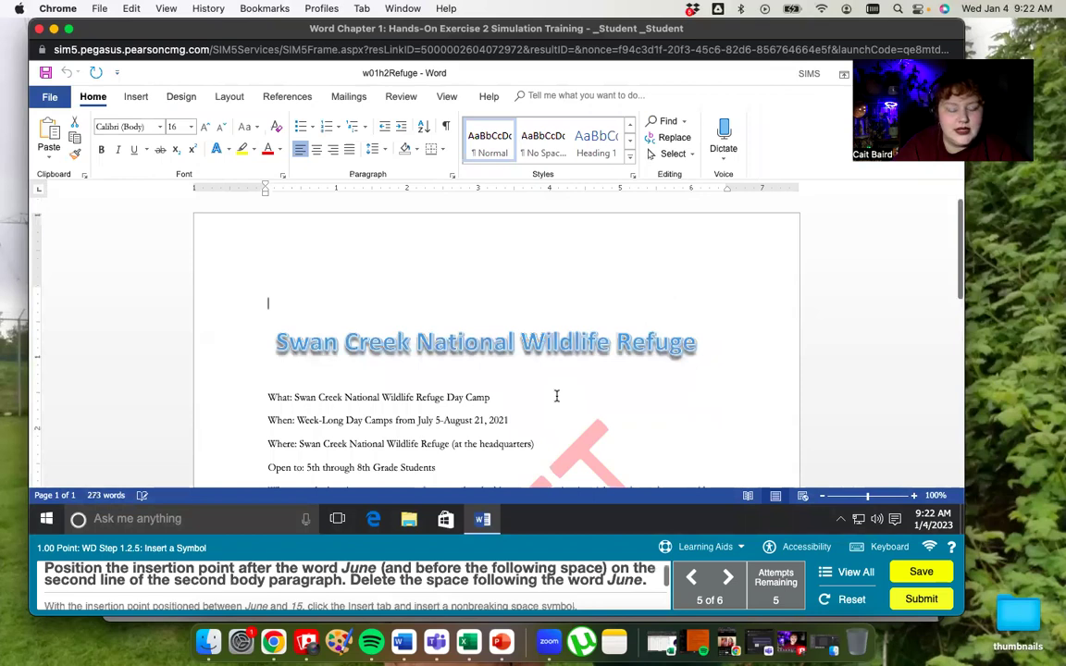
- Delete the space between "June" and "15" in the second body paragraph
scroll(557, 397, "down", 6)
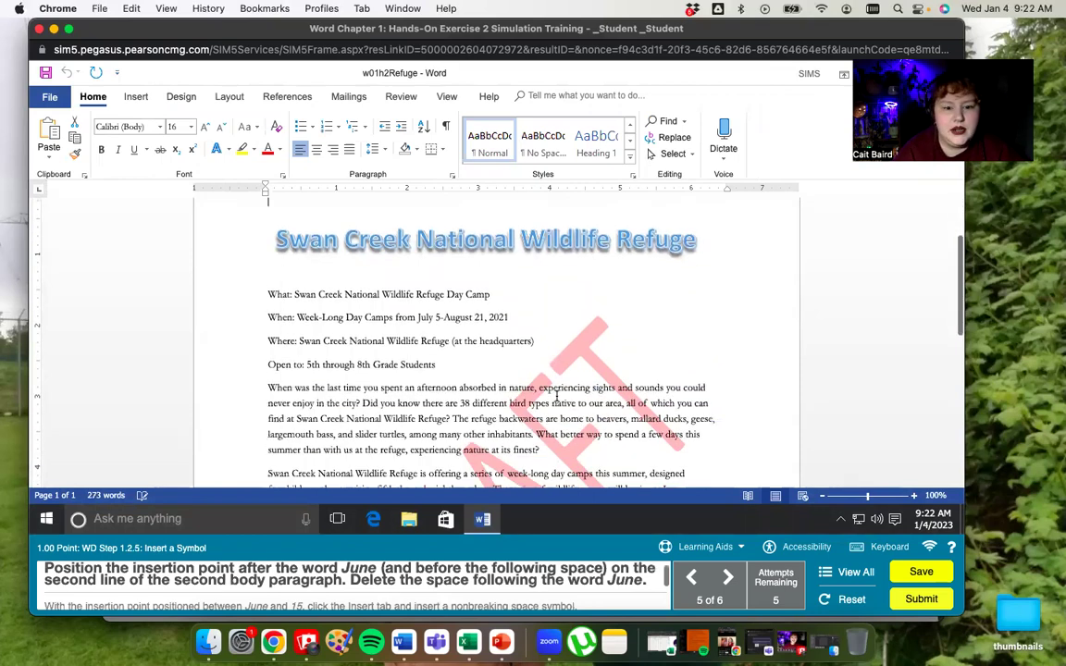
scroll(556, 396, "up", 1)
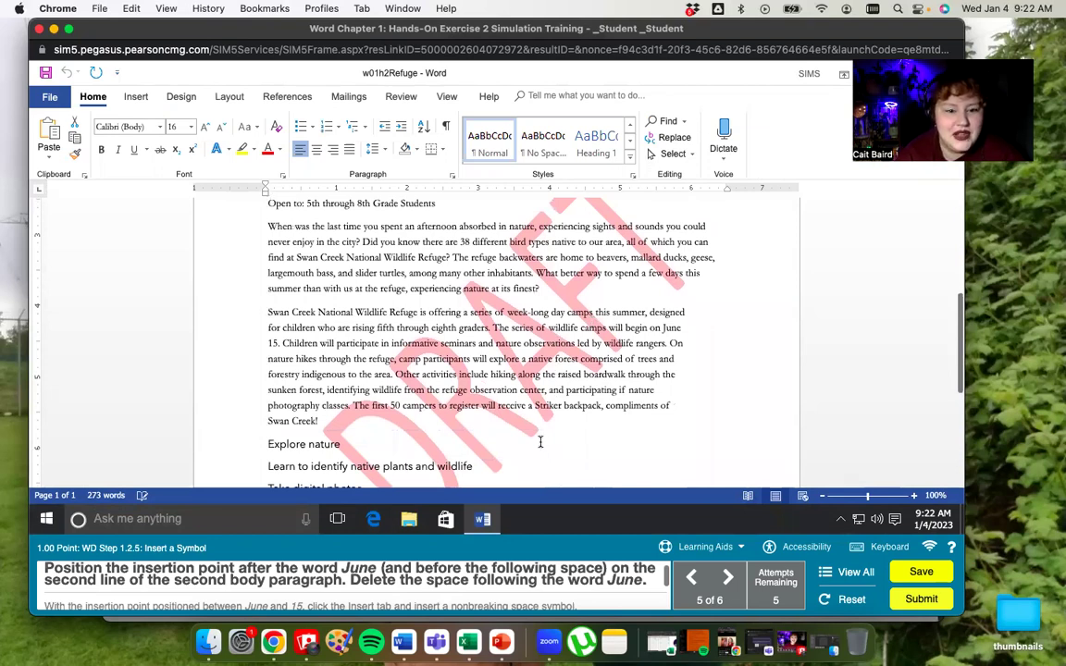
left_click(681, 329)
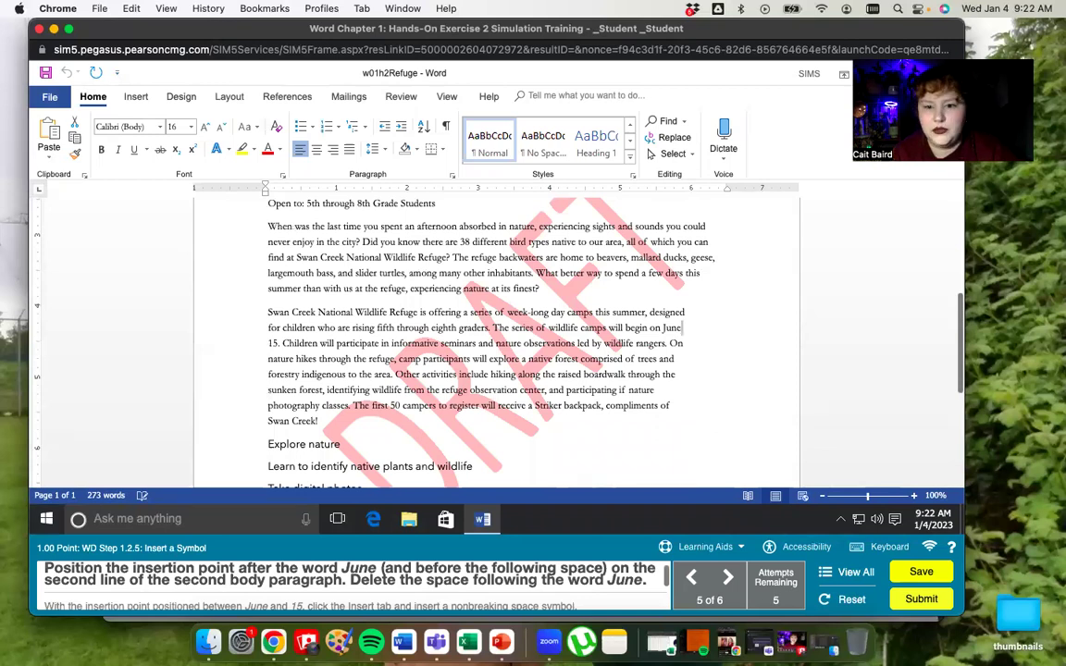
key("BackSpace")
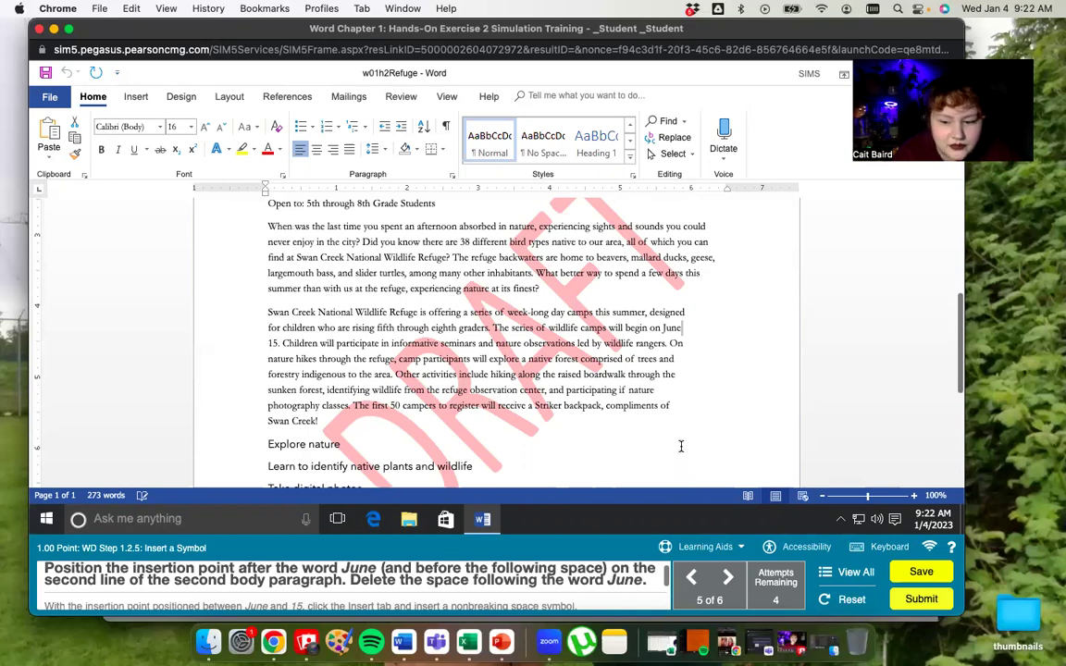
key("BackSpace")
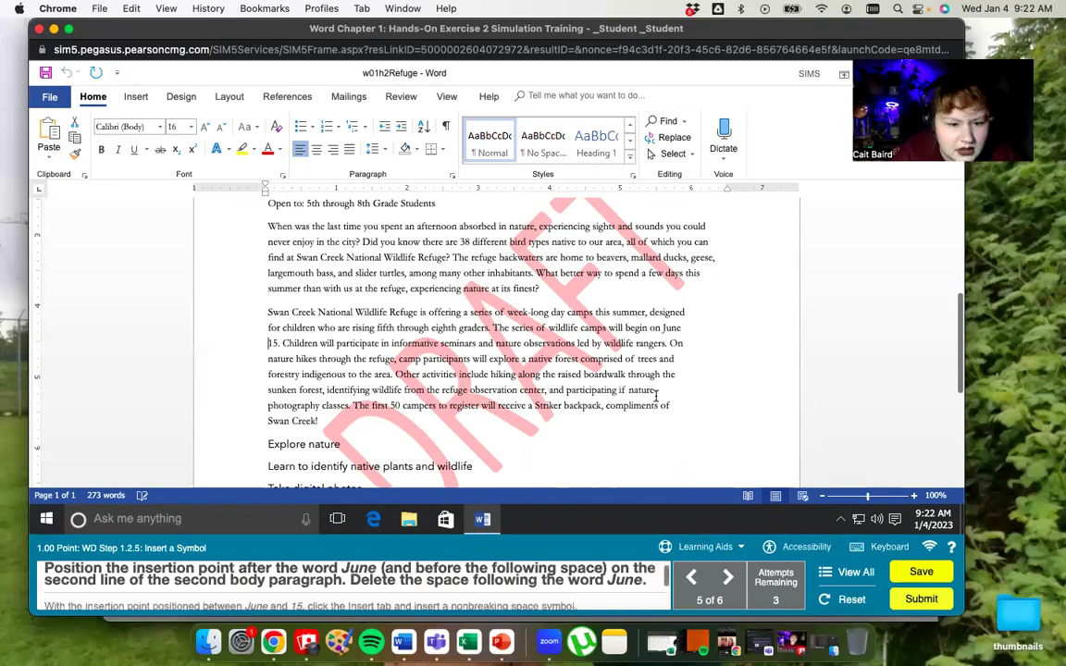
left_click(680, 328)
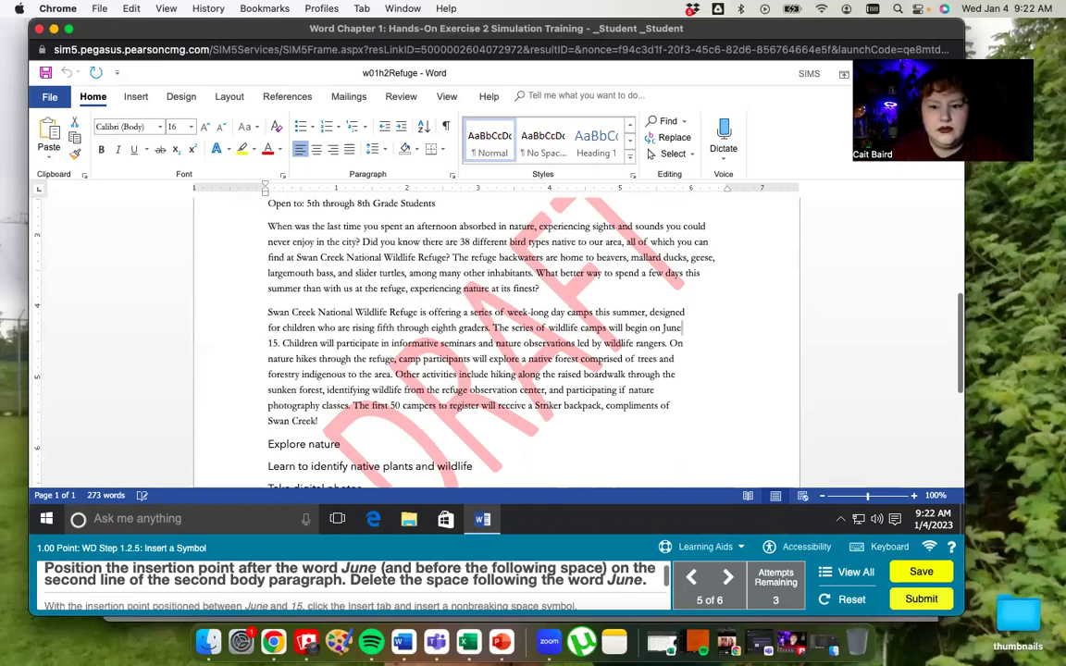
key("BackSpace")
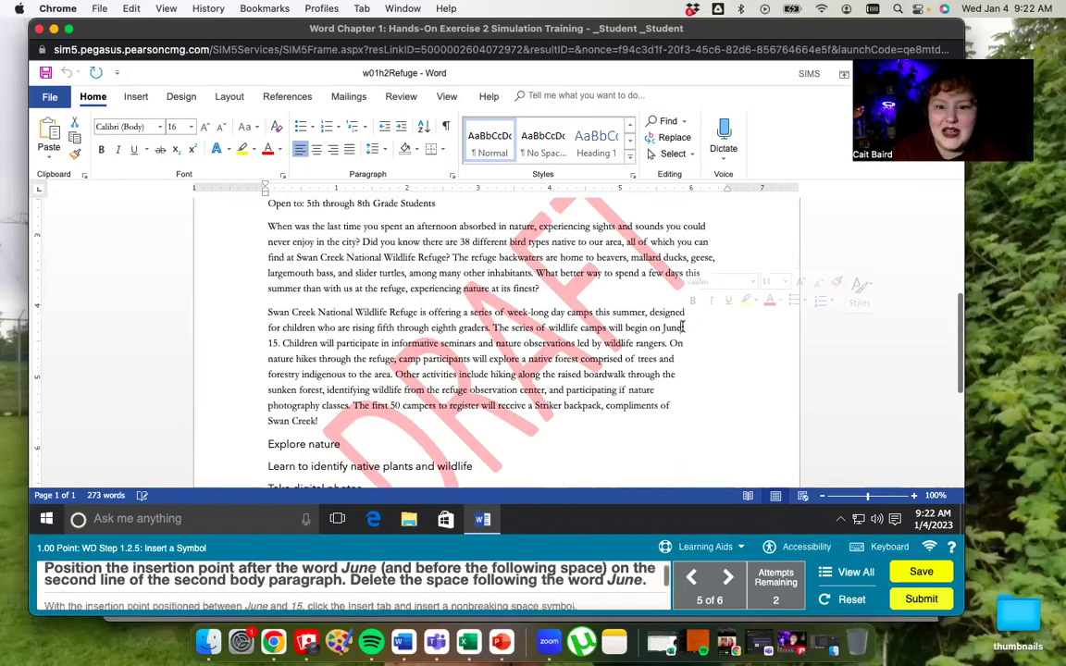
left_click(875, 550)
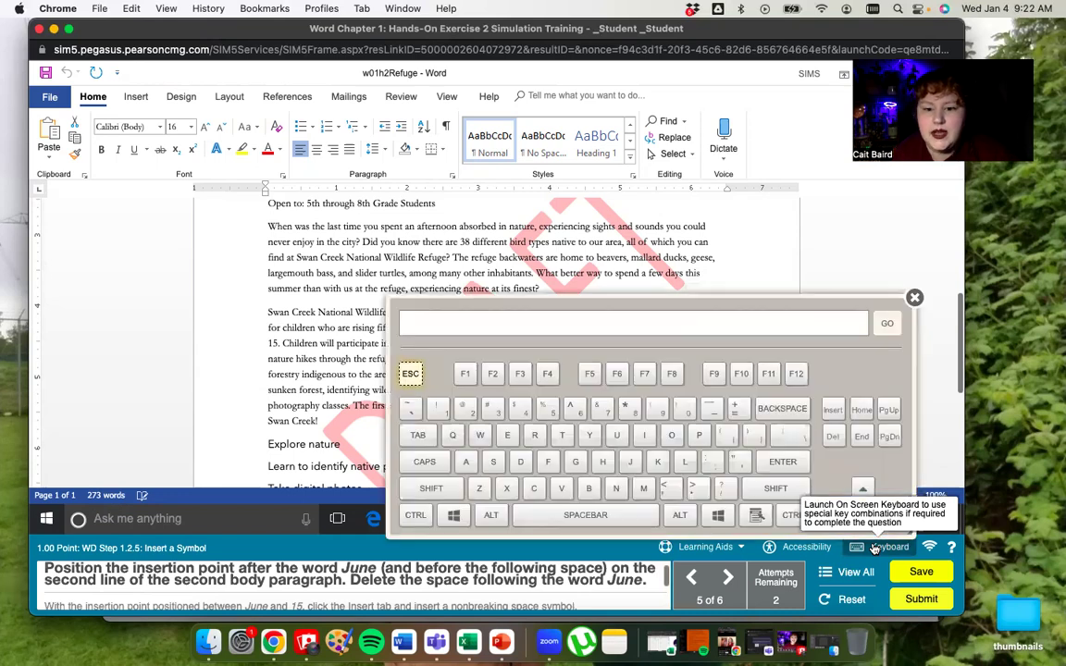
left_click(833, 437)
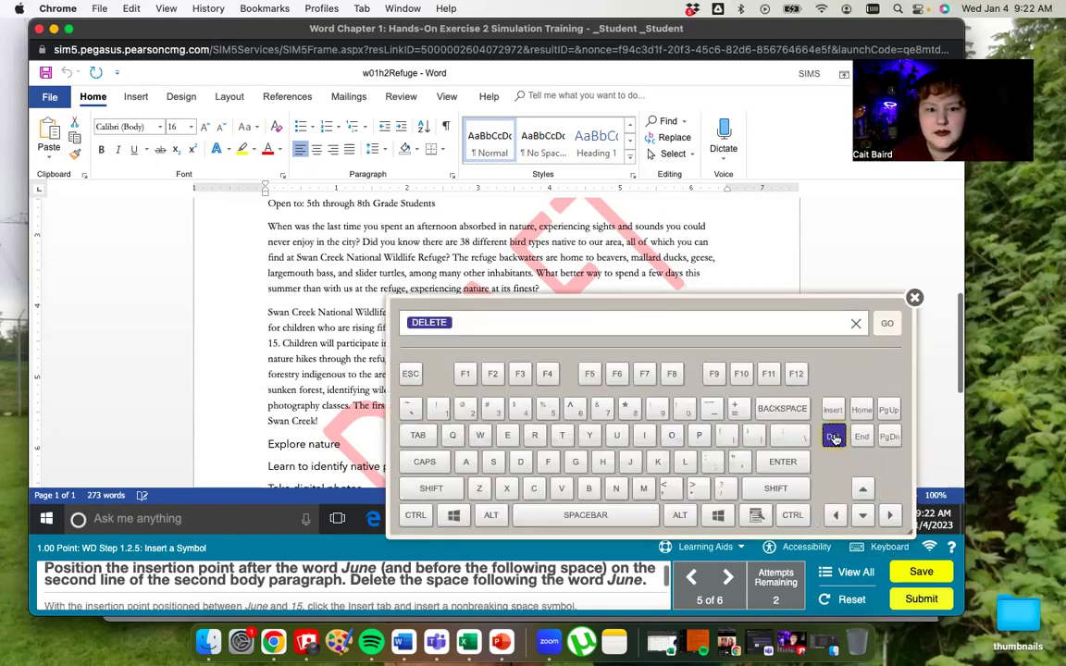
left_click(885, 326)
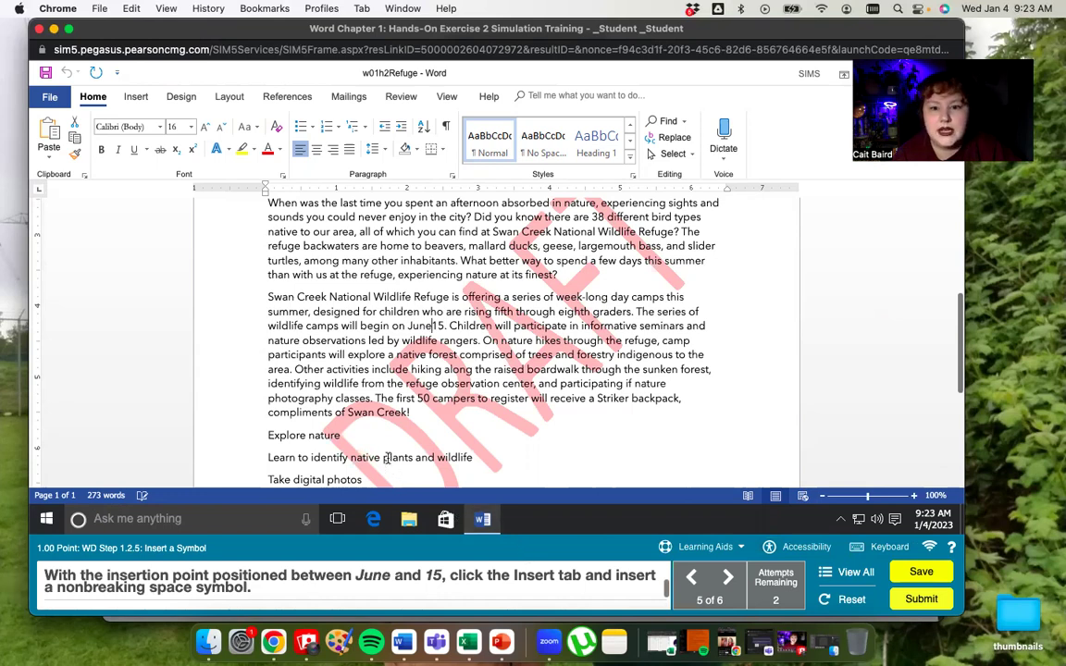
- Insert a Nonbreaking Space special character between "June" and "15" in the second body paragraph
left_click(137, 97)
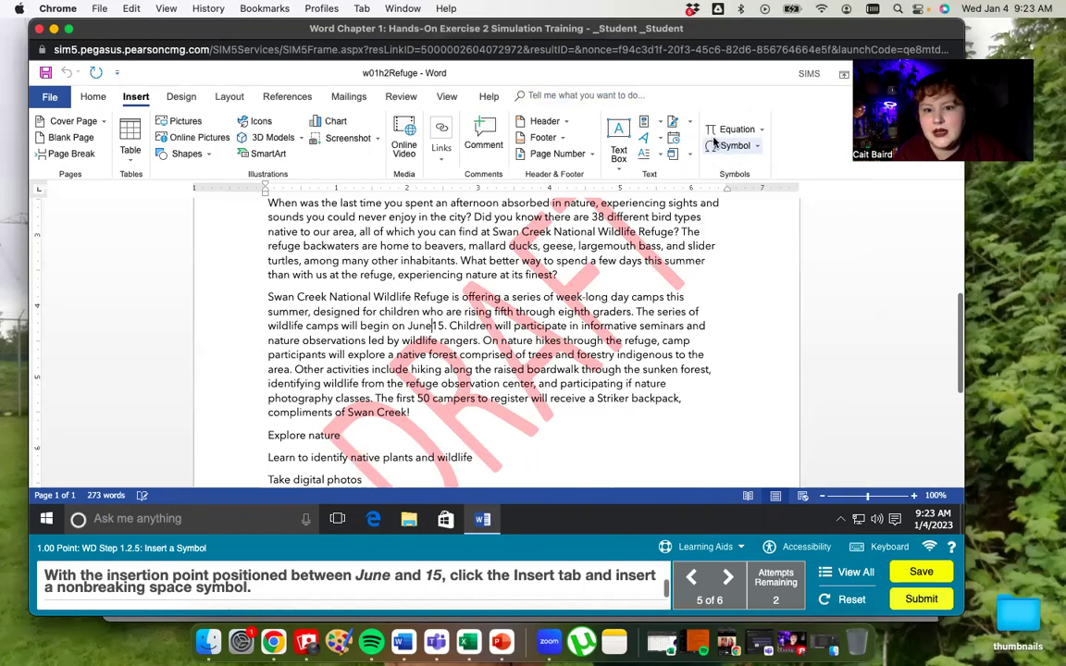
left_click(743, 145)
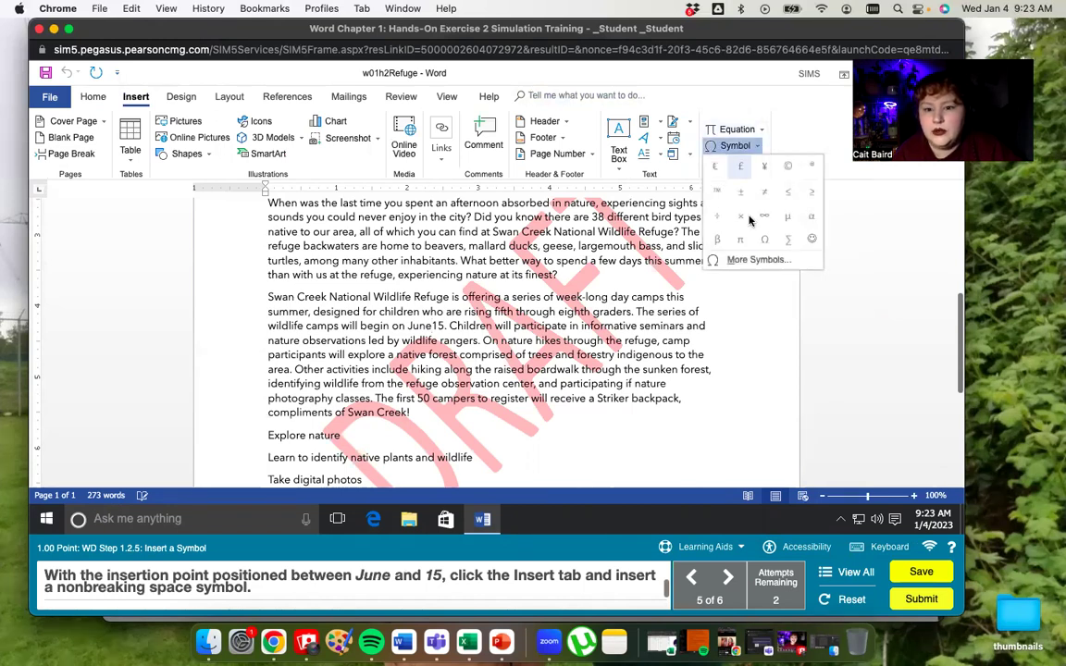
left_click(753, 260)
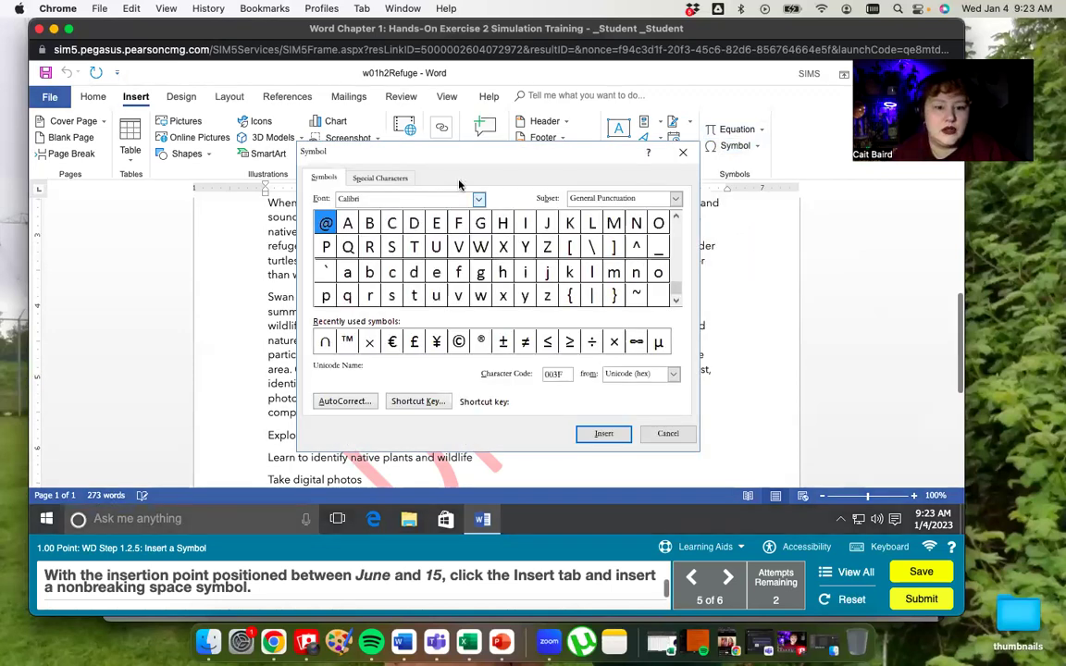
left_click(389, 179)
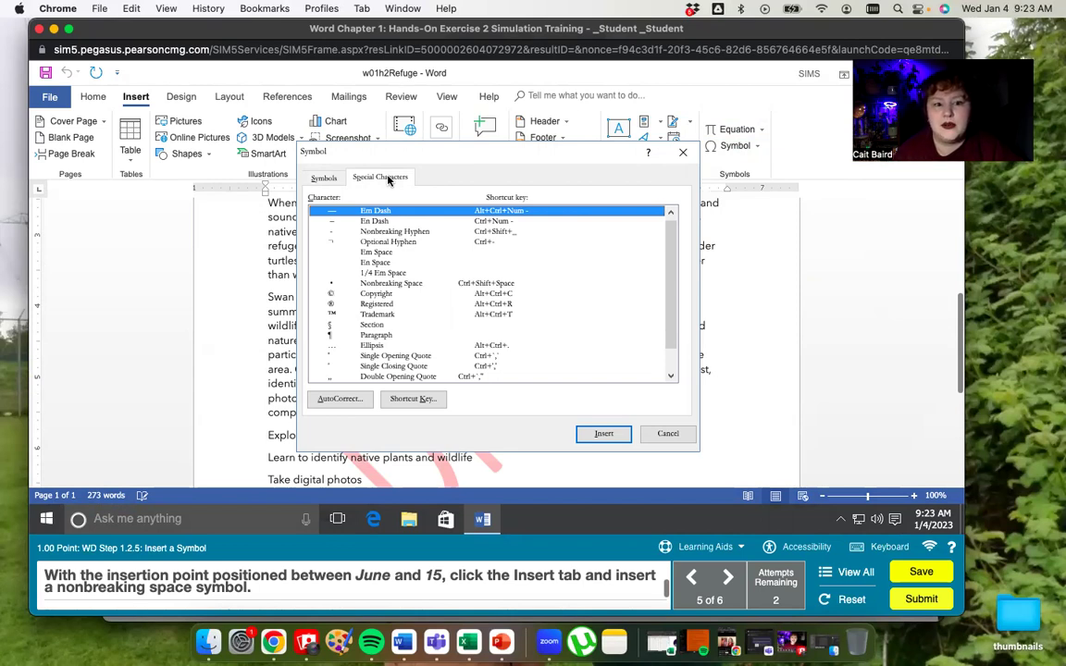
left_click(413, 285)
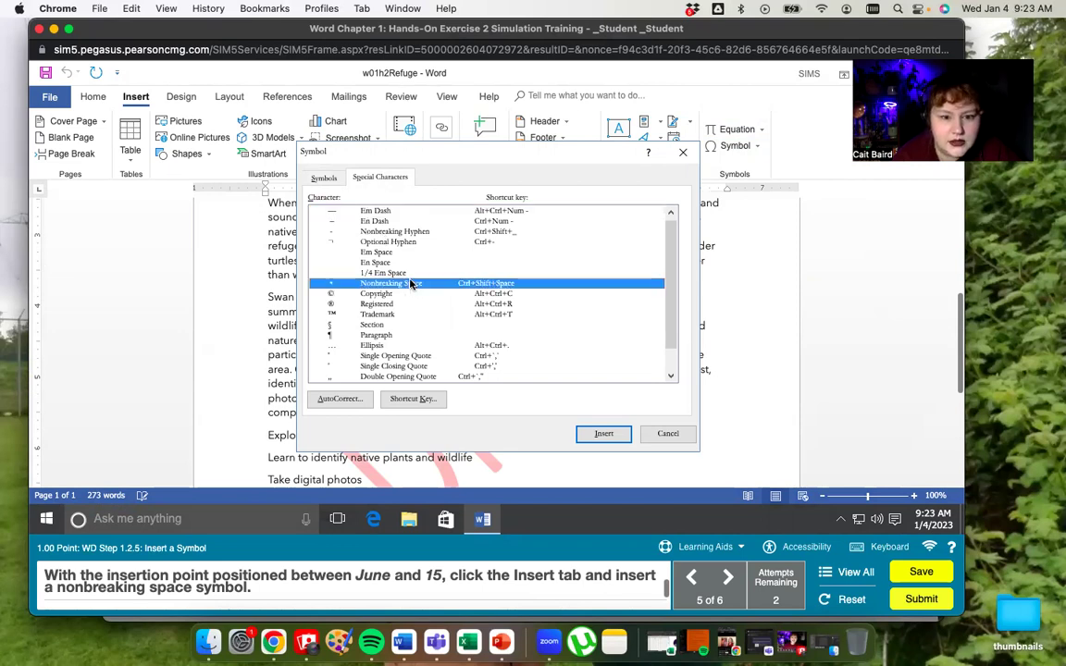
left_click(597, 437)
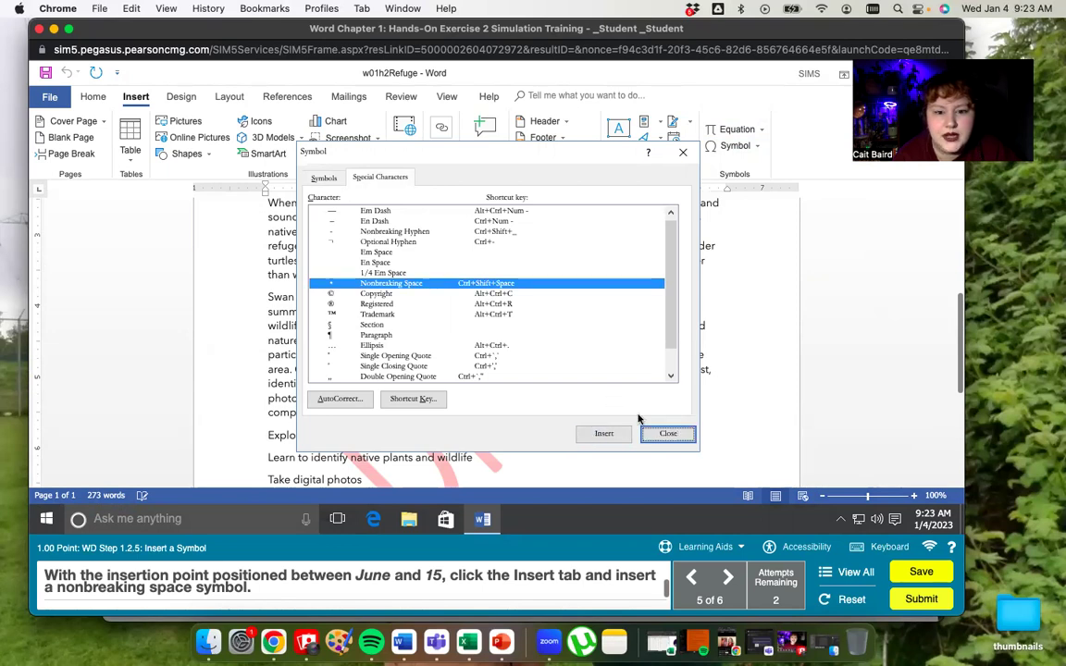
left_click(668, 434)
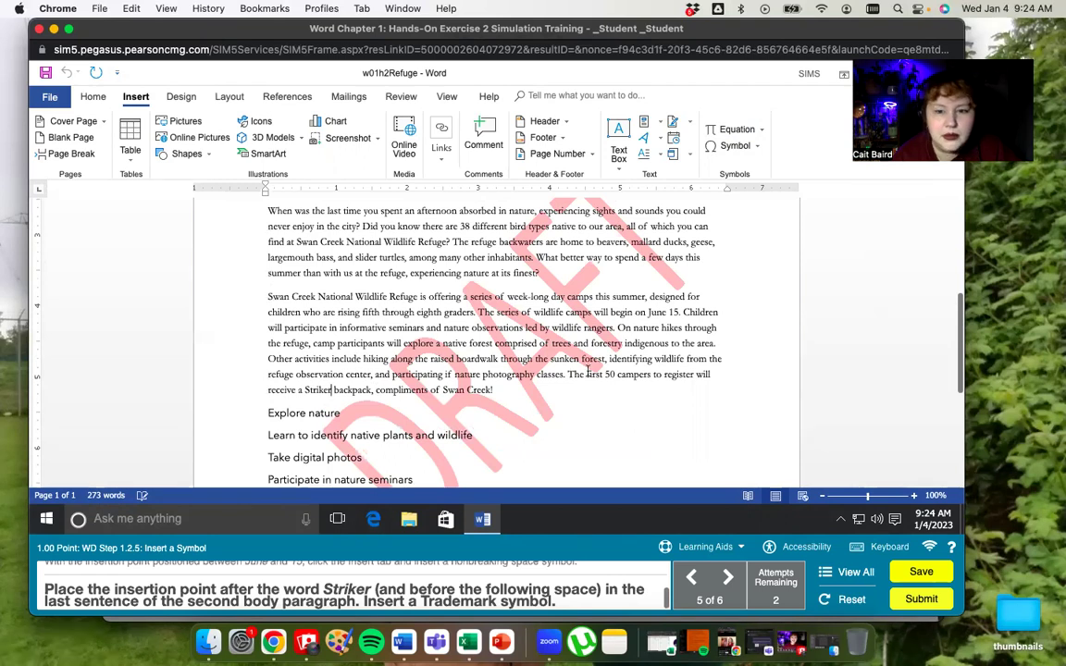
- Insert a Trade Mark Sign symbol directly after "Striker" in the last sentence of the second body paragraph
left_click(749, 147)
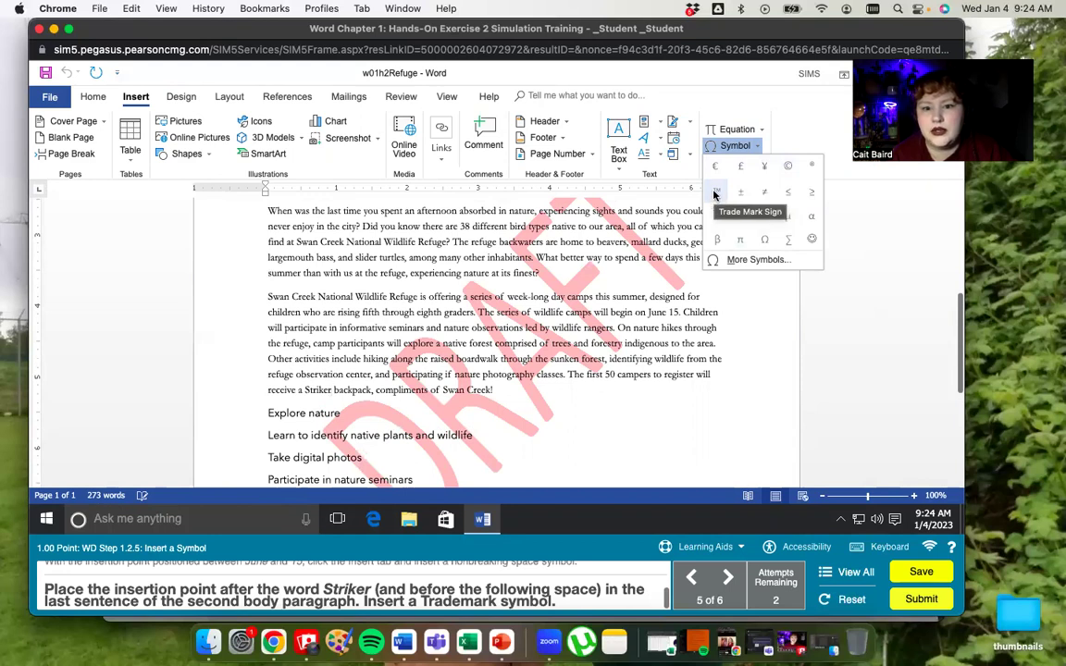
left_click(715, 194)
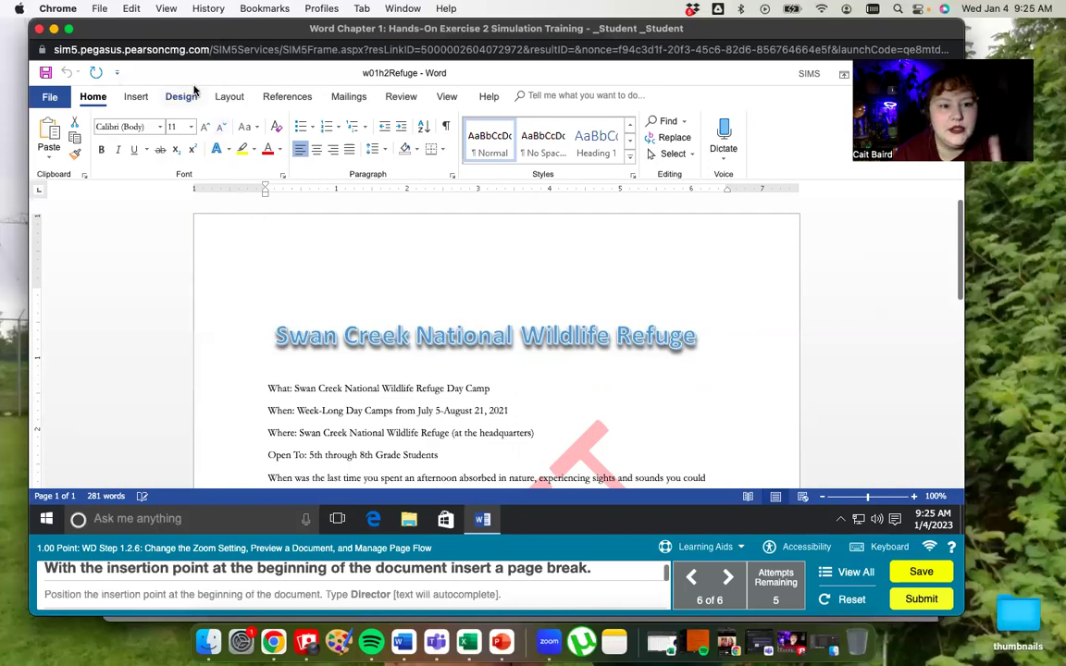
- Insert a page break at the beginning of the document, ahead of the Swan Creek National Wildlife Refuge title
left_click(134, 98)
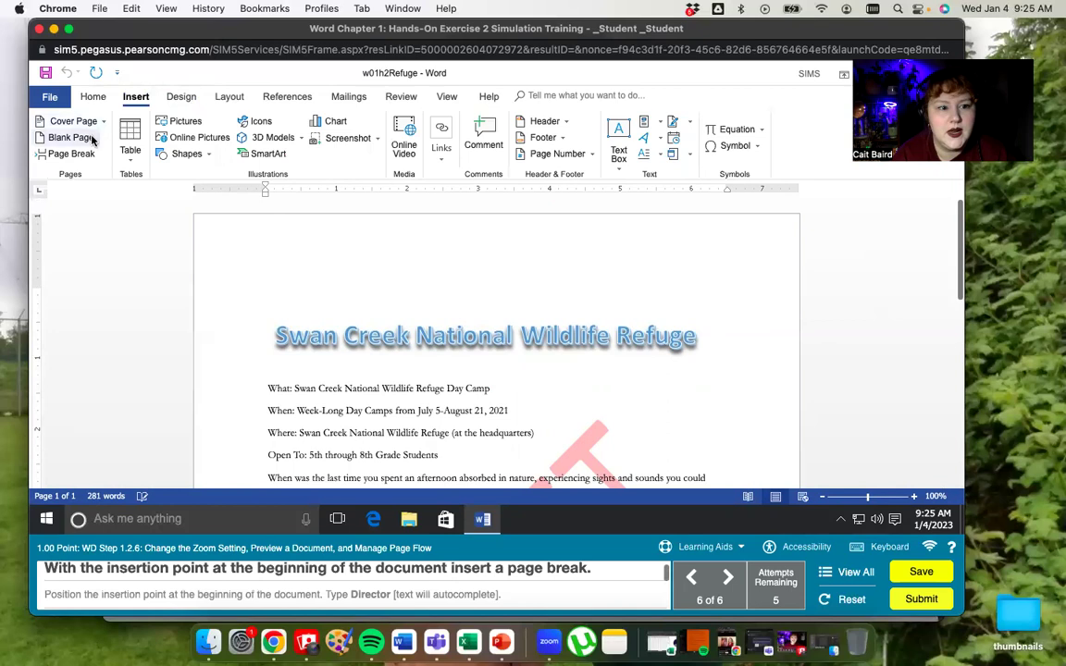
left_click(230, 96)
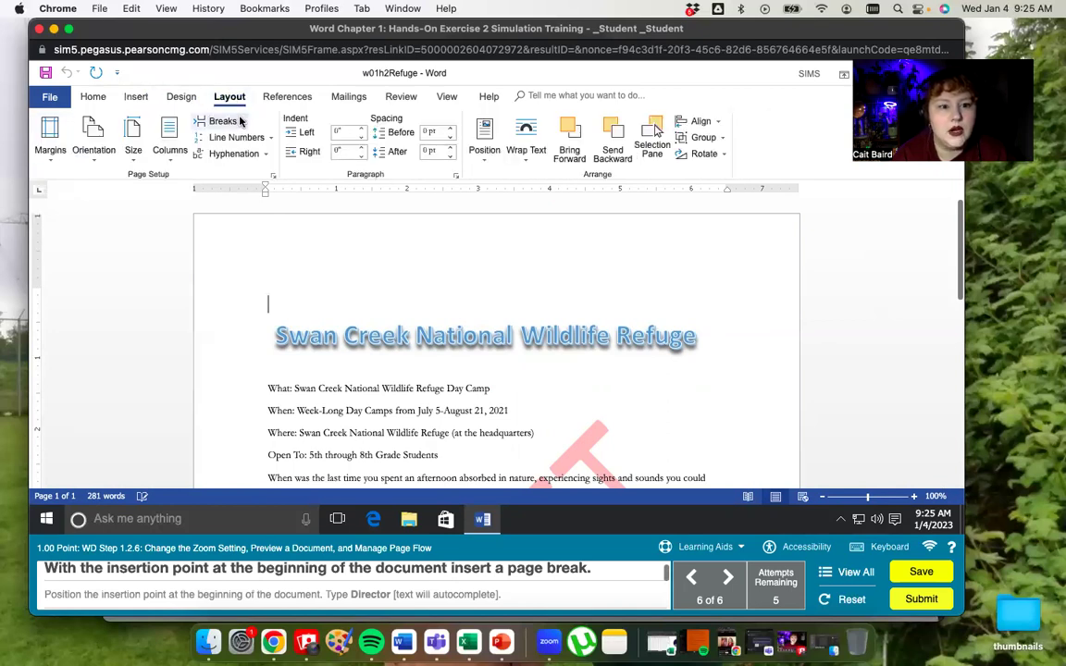
left_click(239, 121)
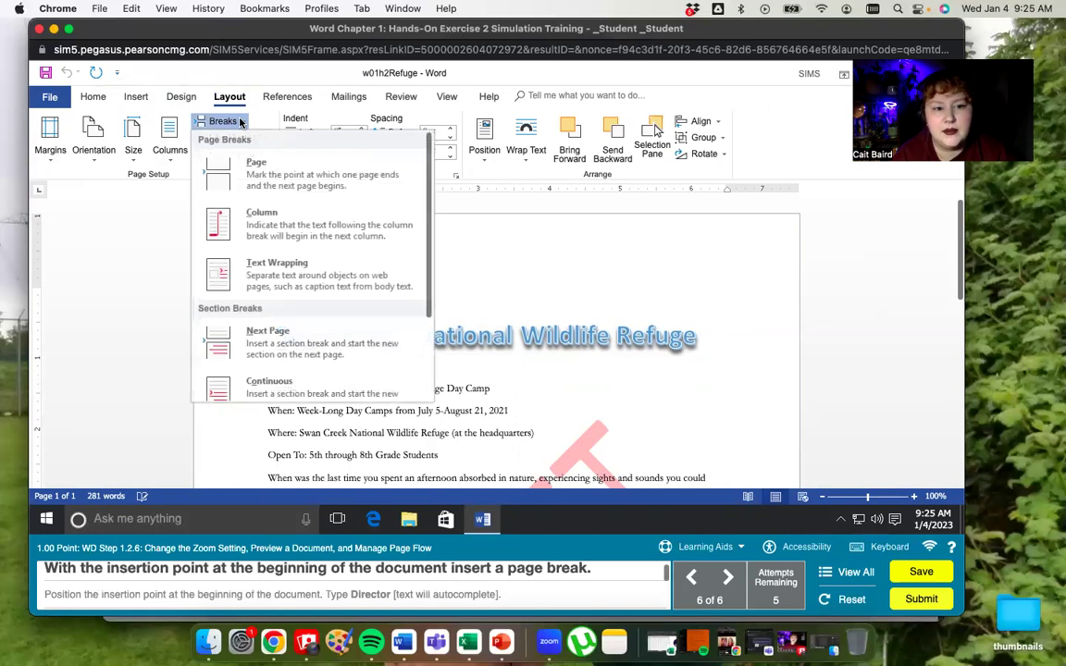
left_click(242, 157)
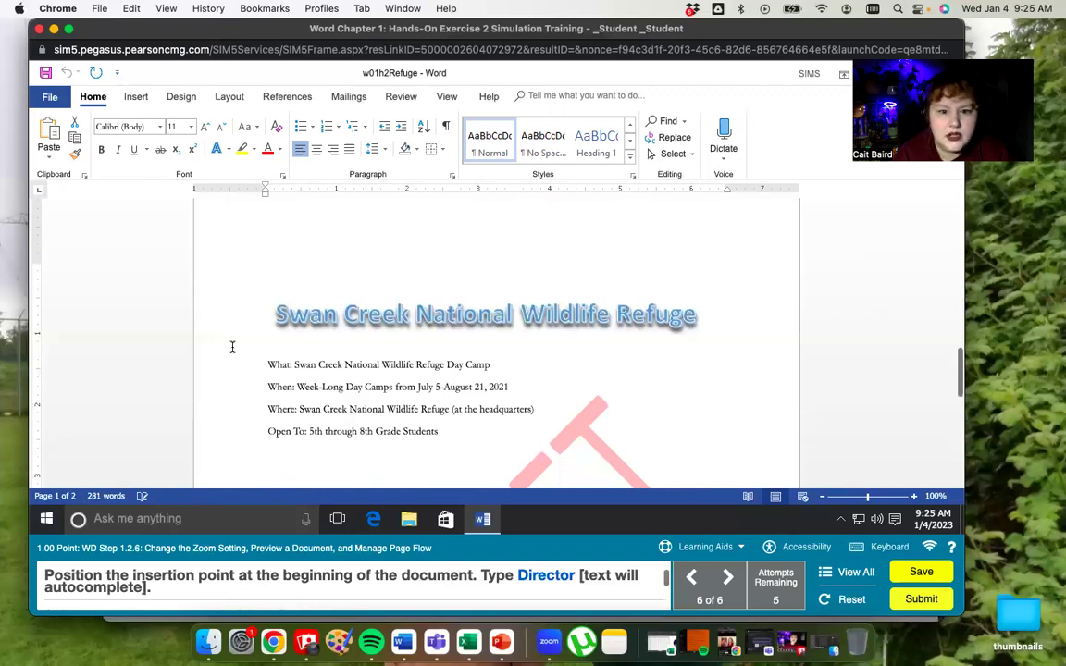
- Enter "Director" at the very beginning of the document on the new blank first page
scroll(232, 347, "up", 3)
scroll(232, 347, "up", 10)
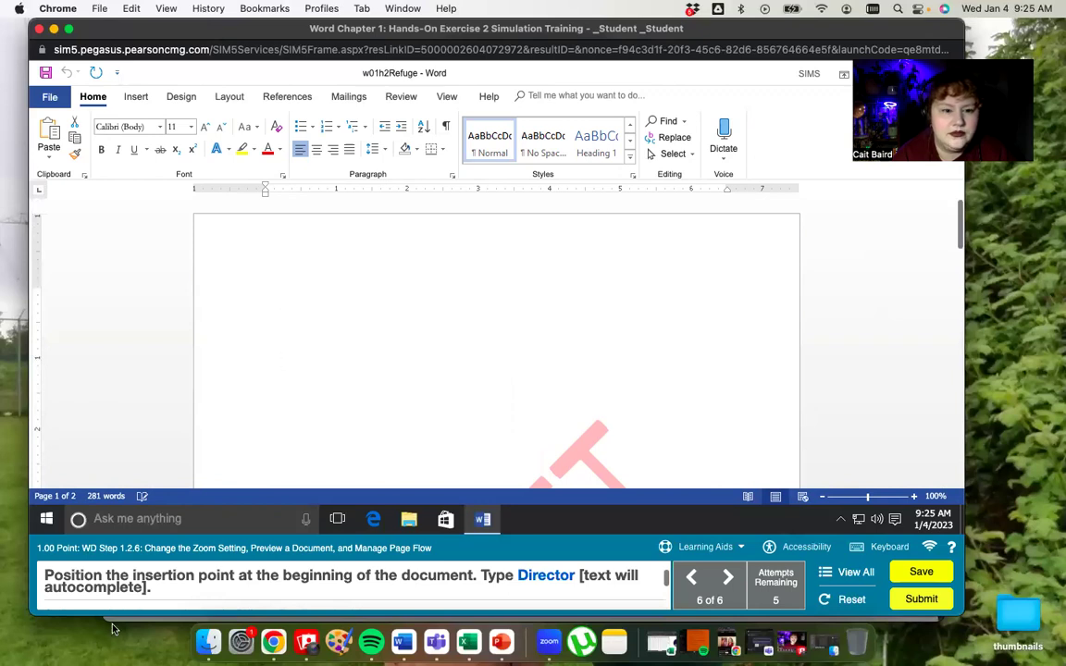
key("ctrl+Home")
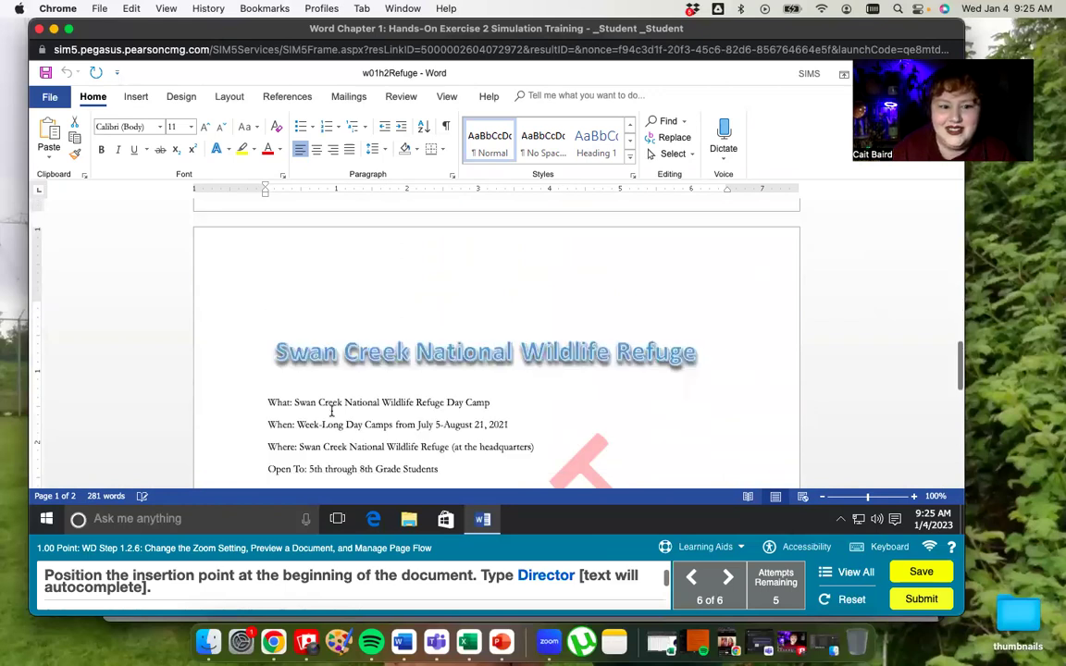
key("ctrl+Home")
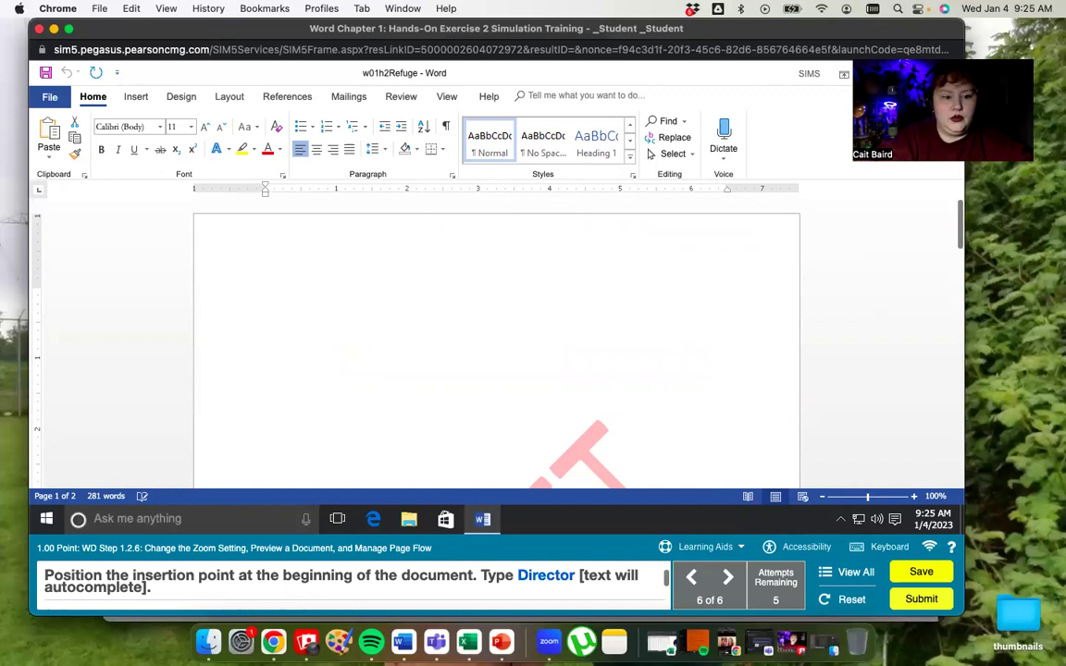
type("Director")
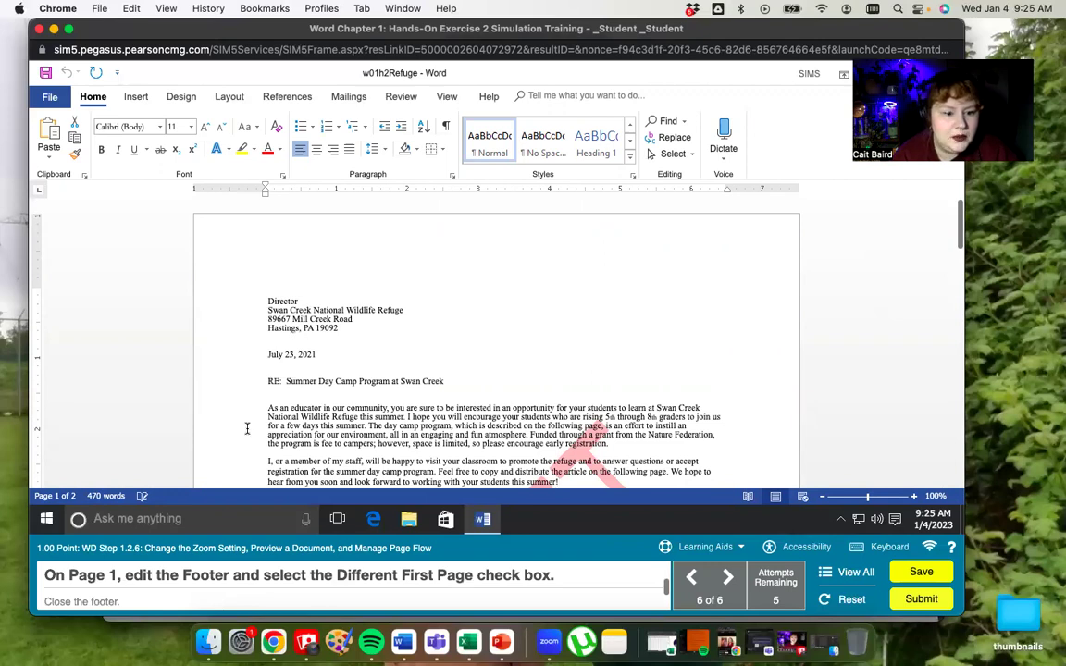
- Enable Different First Page for the page 1 footer and close the footer
scroll(414, 379, "down", 1)
scroll(414, 379, "down", 12)
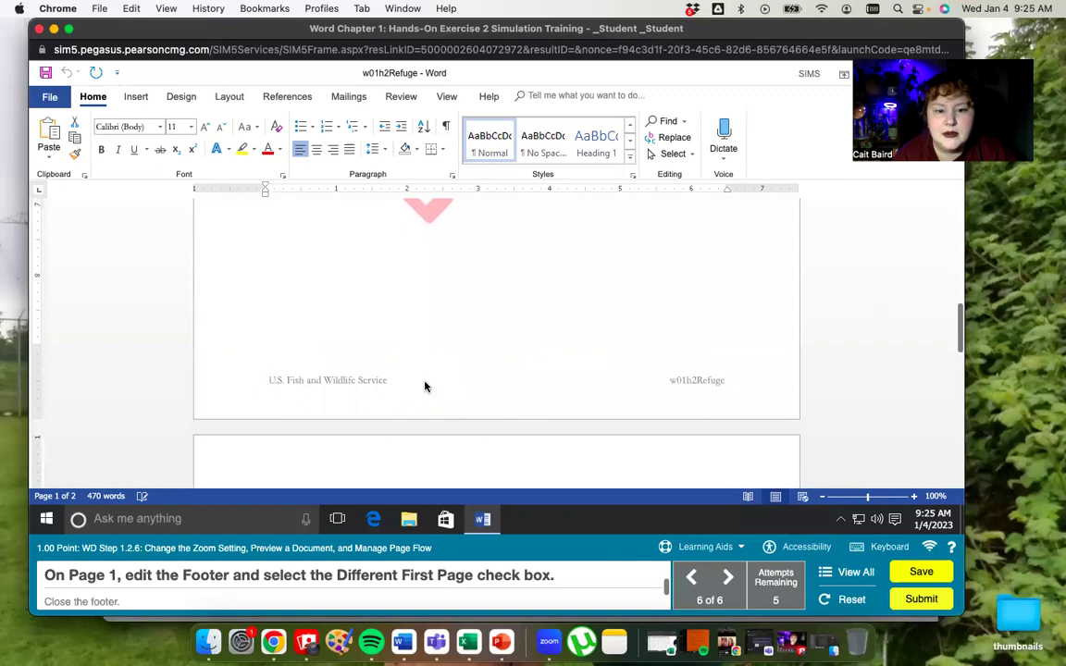
double_click(425, 385)
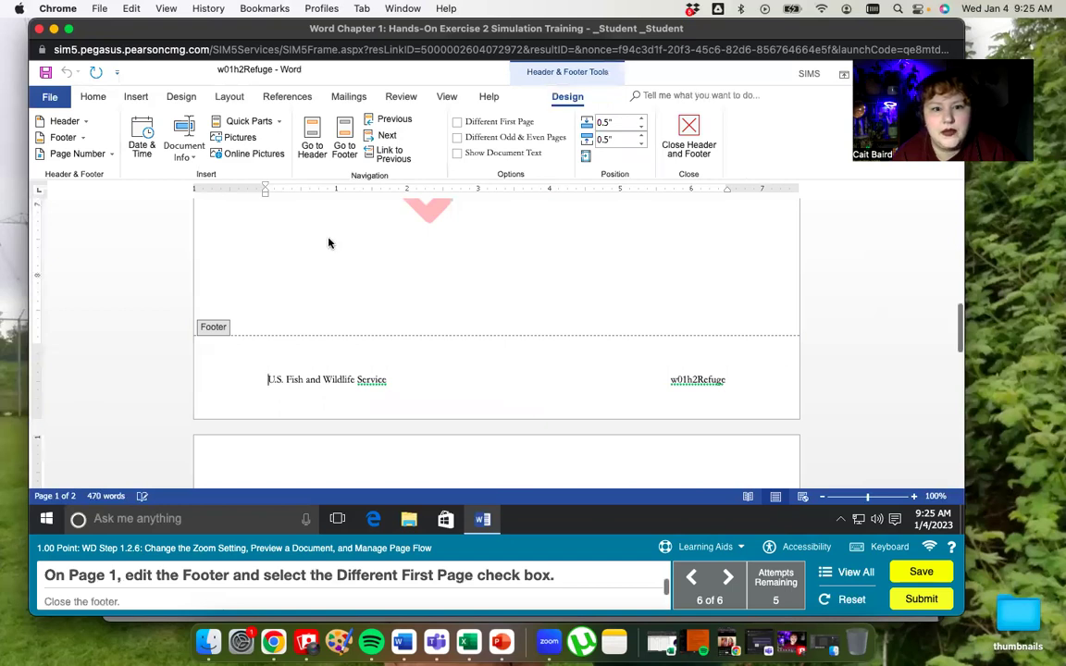
left_click(457, 121)
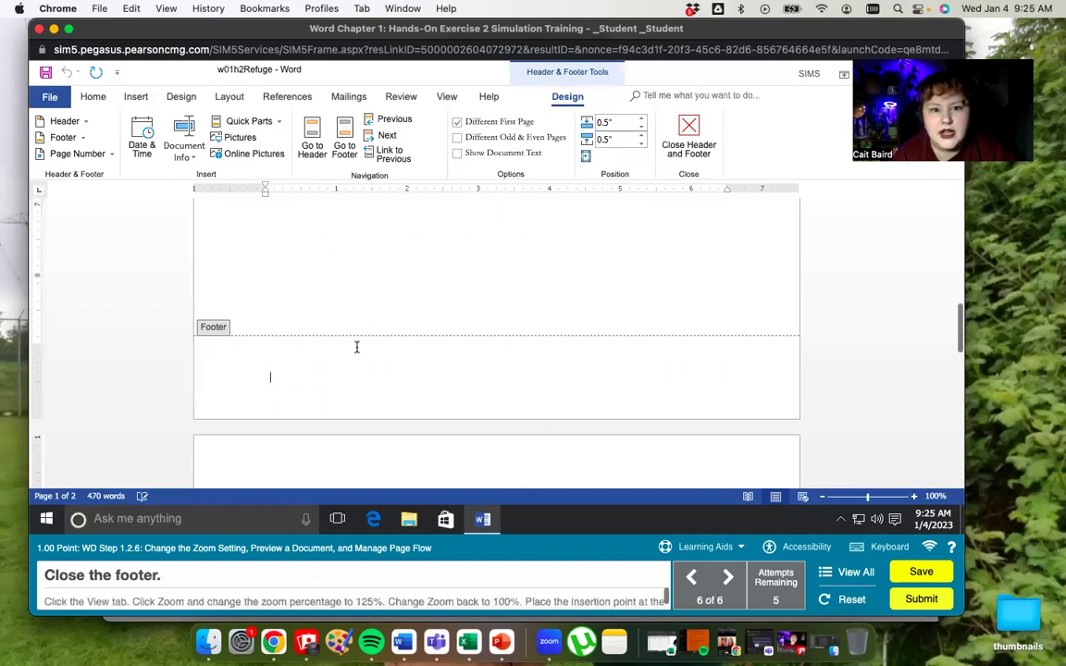
left_click(689, 131)
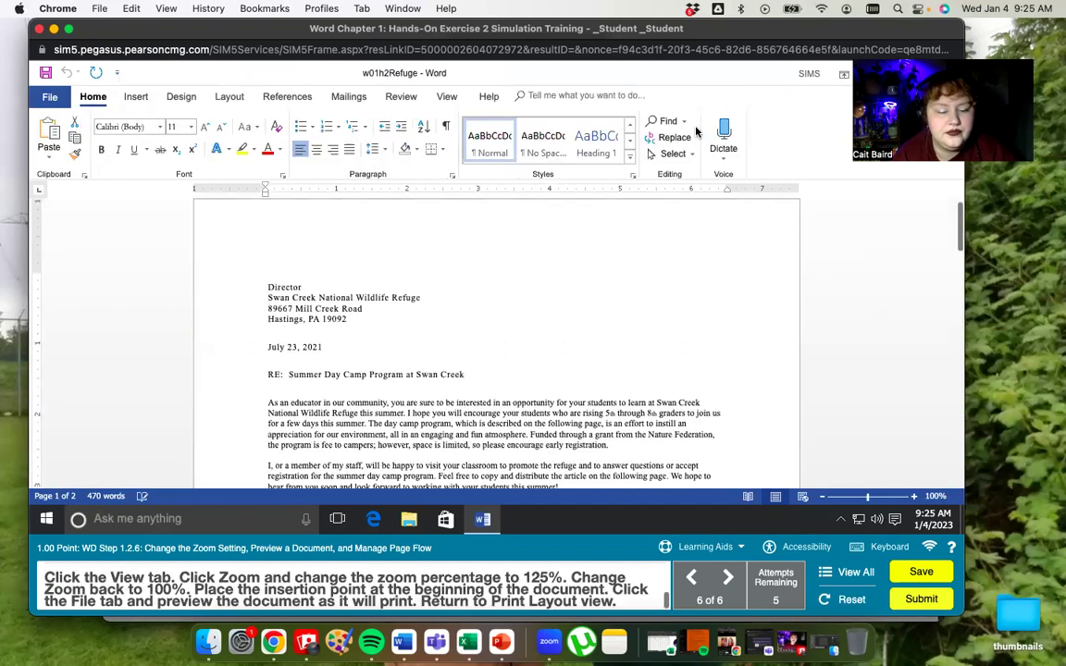
- Set the document zoom to 125% and return it to 100%
left_click(446, 98)
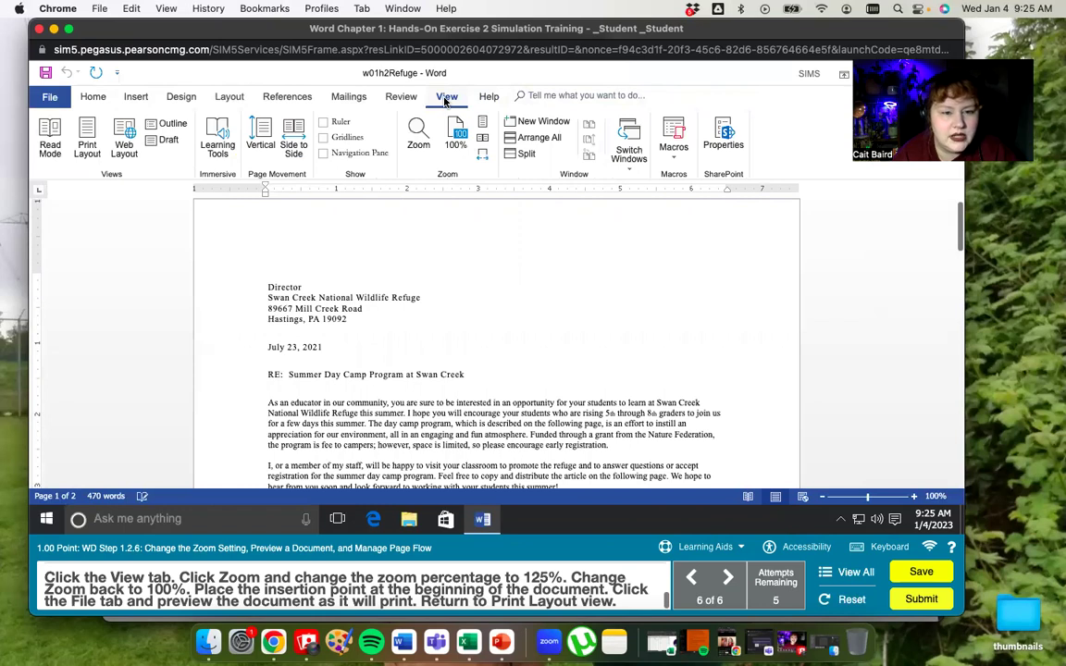
left_click(417, 149)
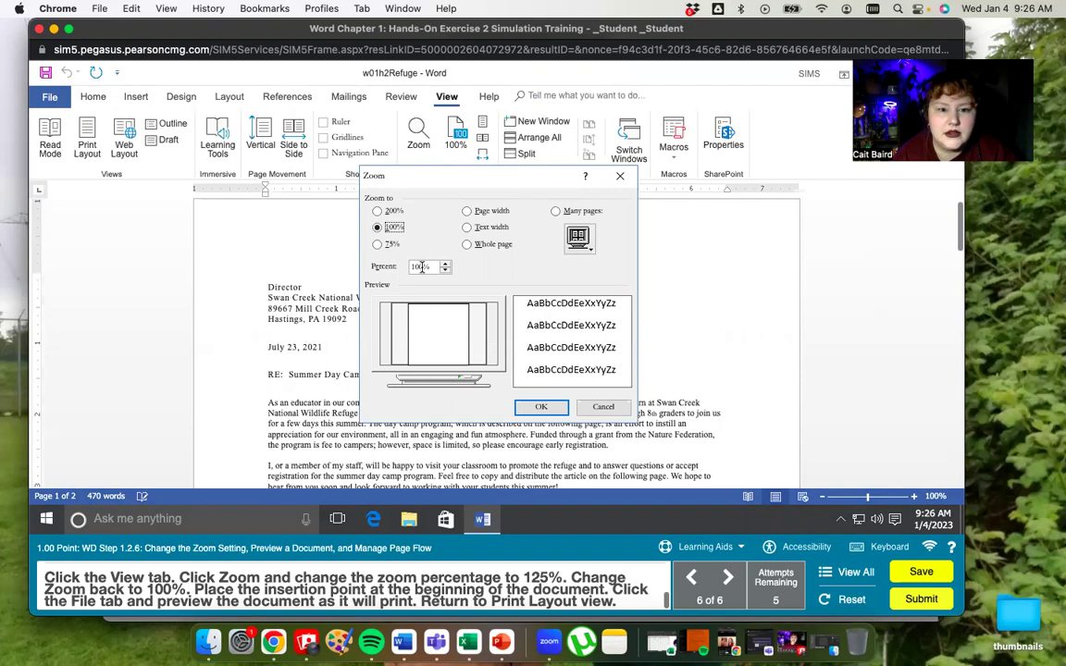
left_click(416, 266)
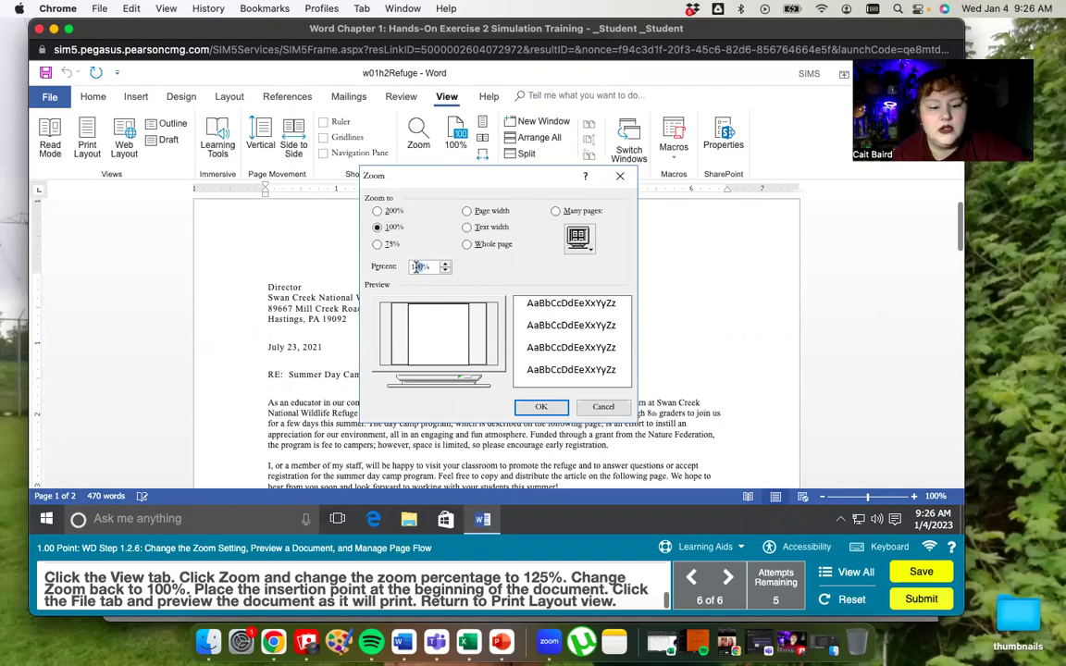
type("125")
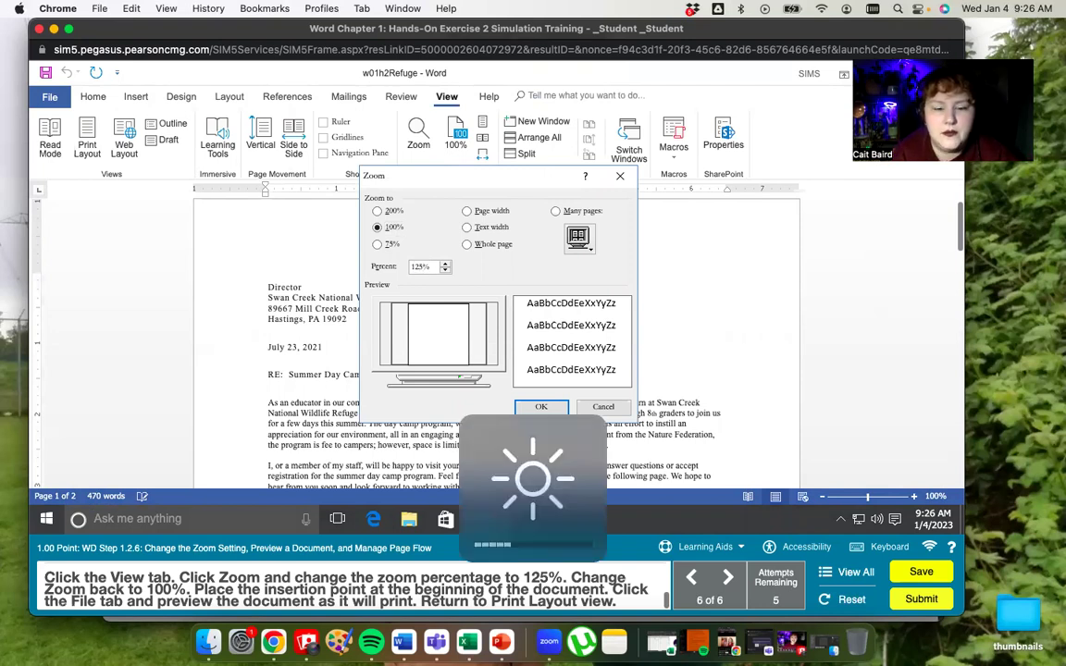
left_click(545, 406)
scroll(551, 403, "down", 5)
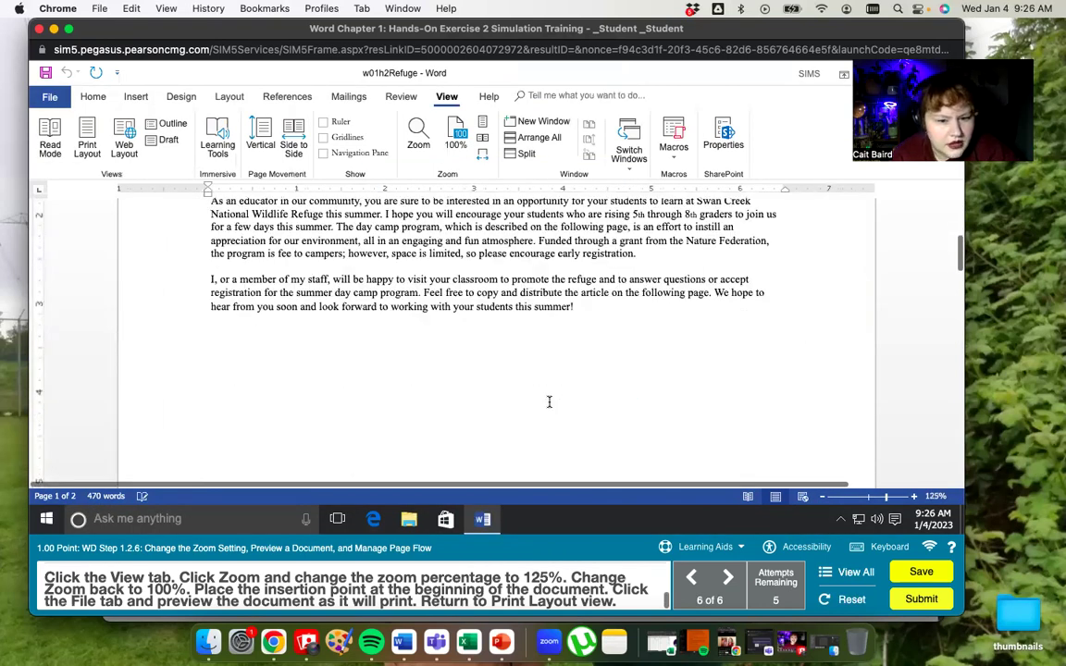
left_click(453, 134)
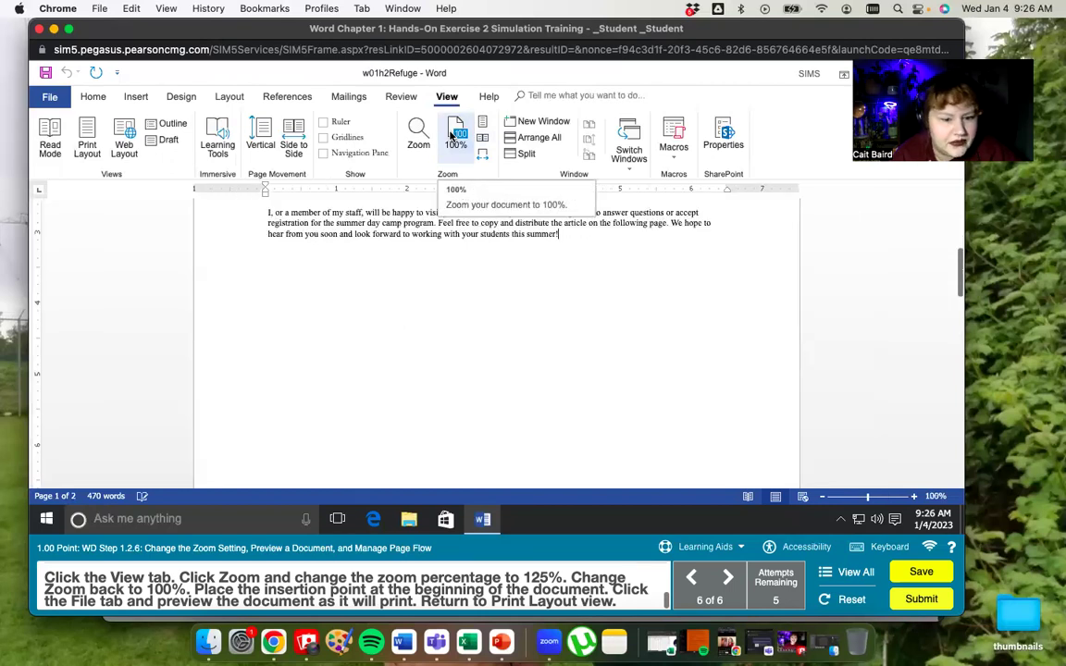
- Preview the document as it will print from its beginning and return to the document view
scroll(471, 352, "up", 3)
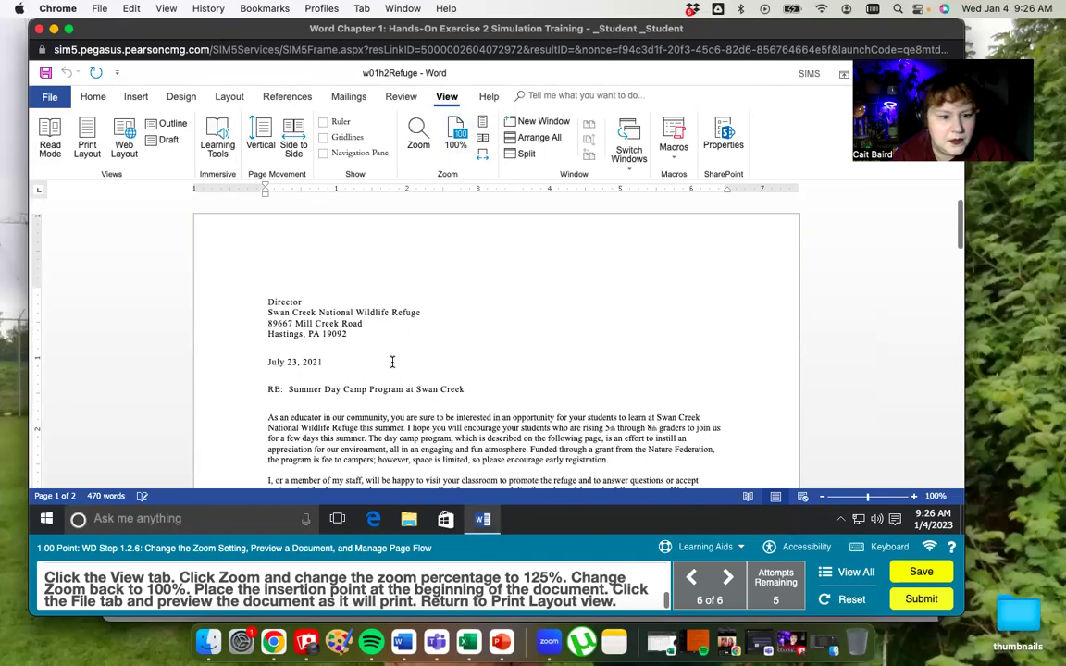
left_click(52, 98)
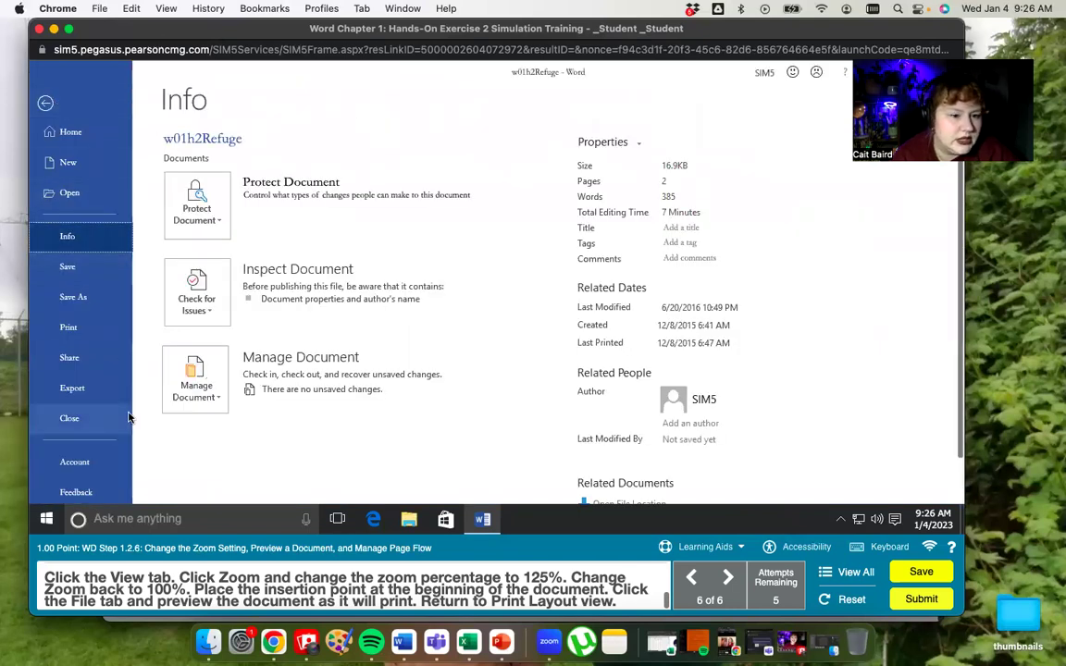
scroll(111, 370, "down", 1)
left_click(84, 277)
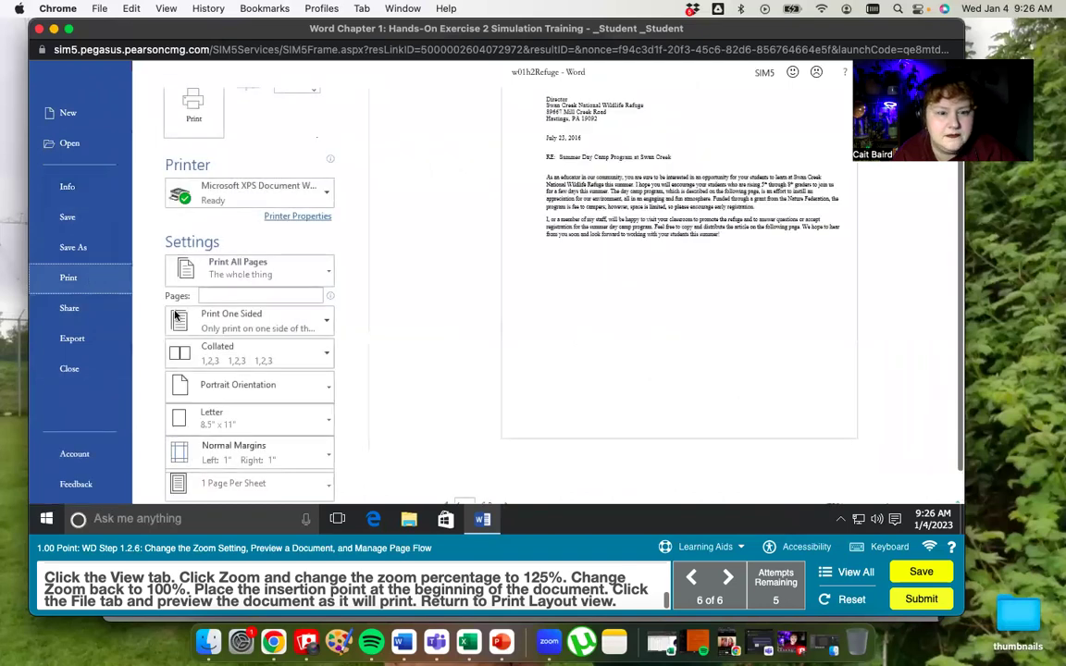
scroll(676, 162, "up", 1)
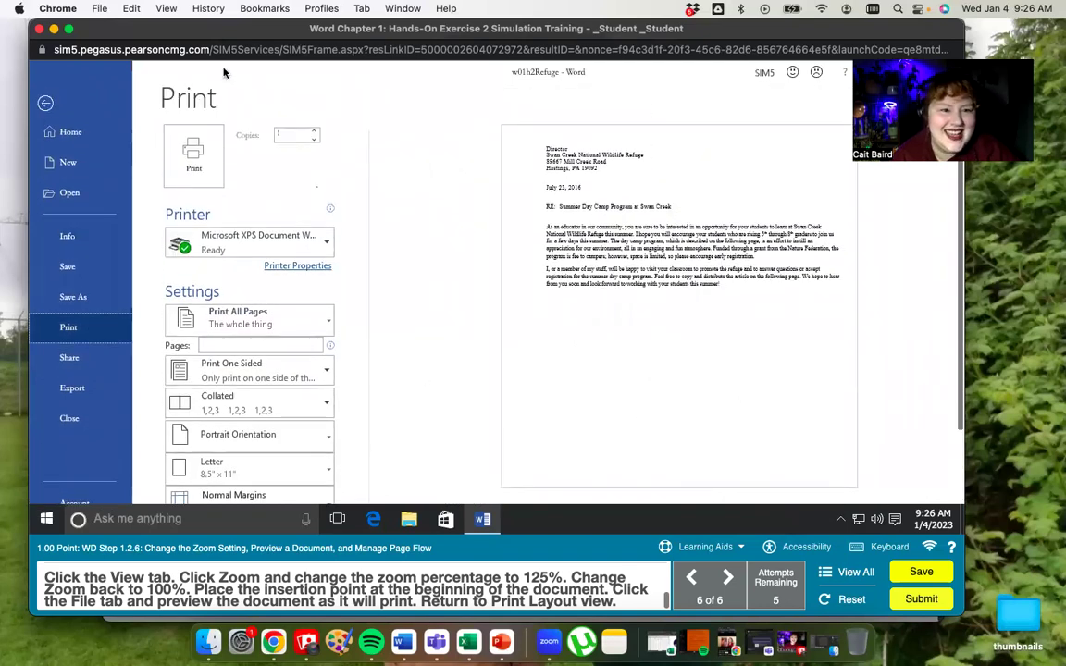
left_click(44, 102)
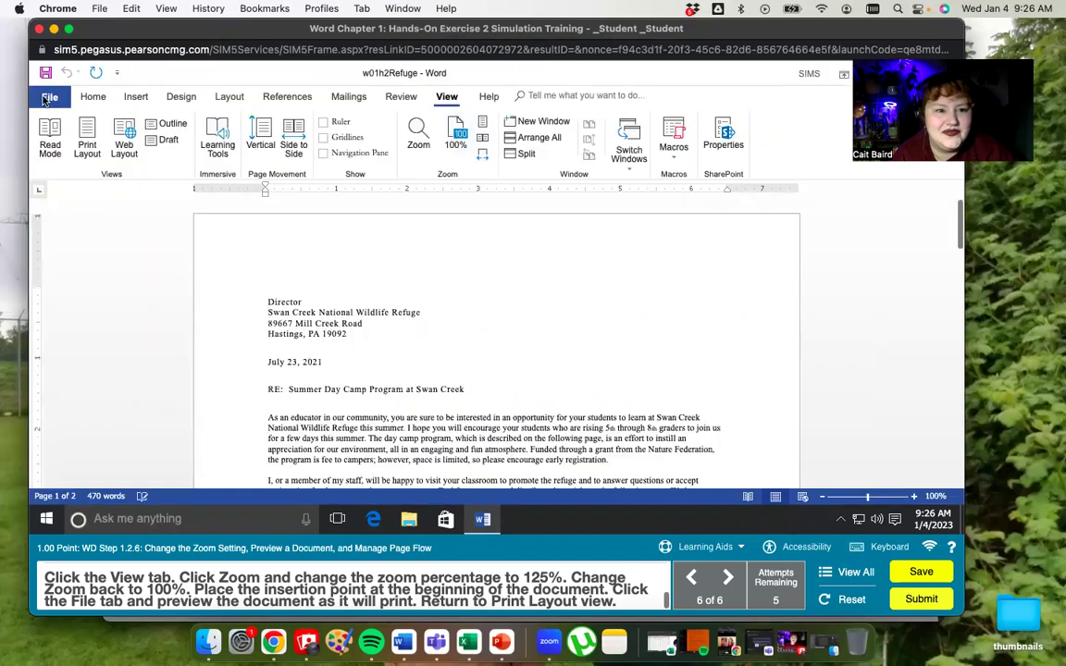
left_click(748, 497)
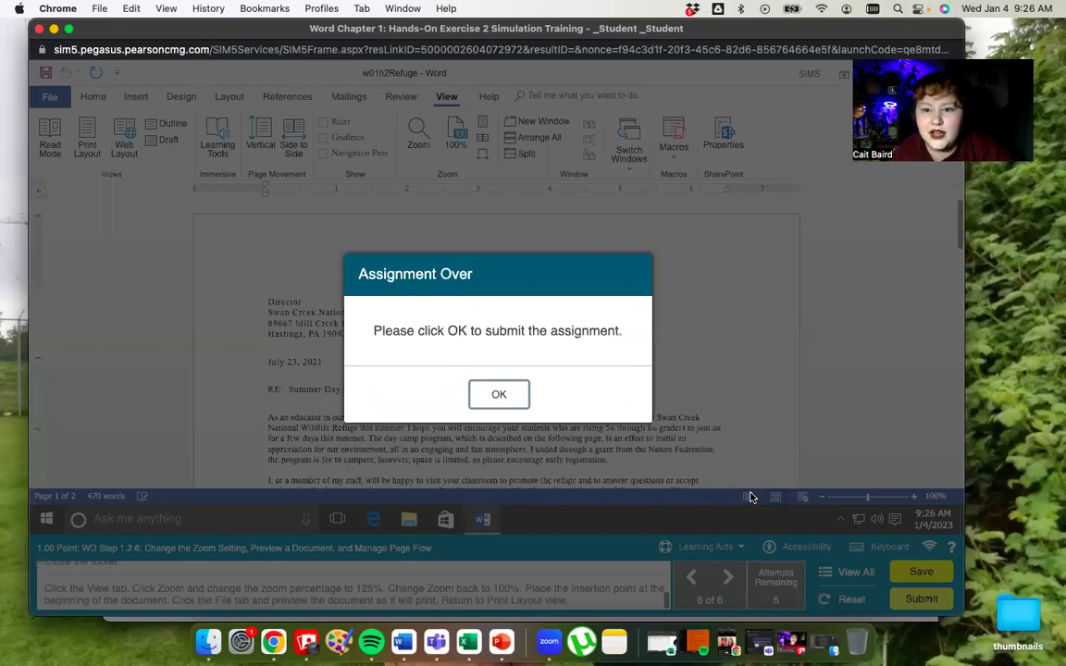
- Submit the finished assignment and check the simulation training's score in the Module 3 course materials
left_click(499, 394)
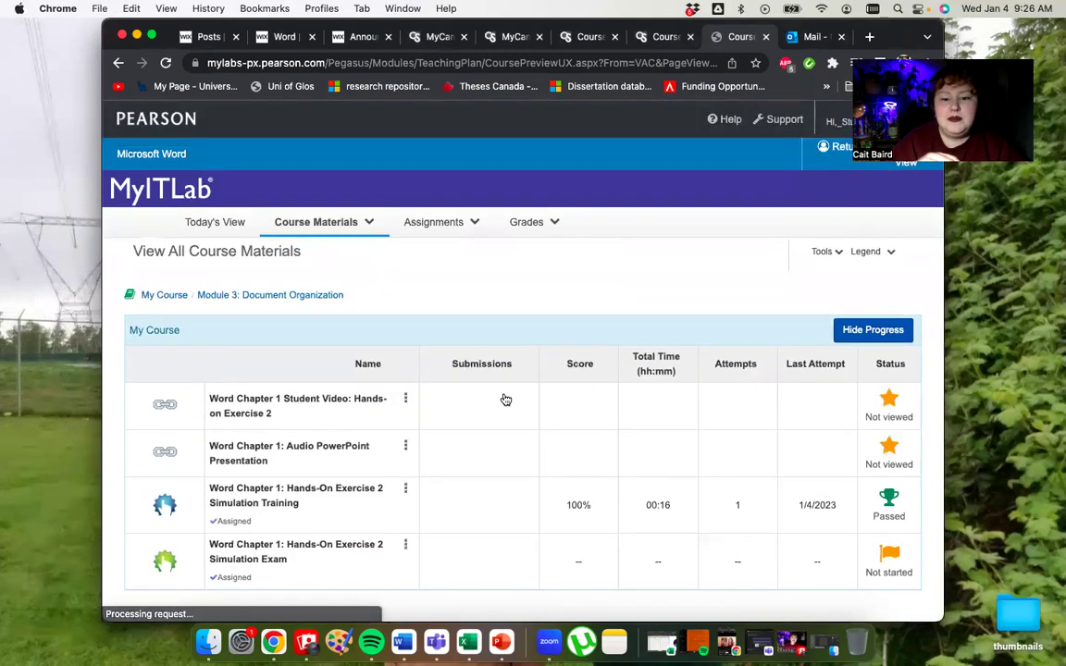
scroll(510, 400, "down", 1)
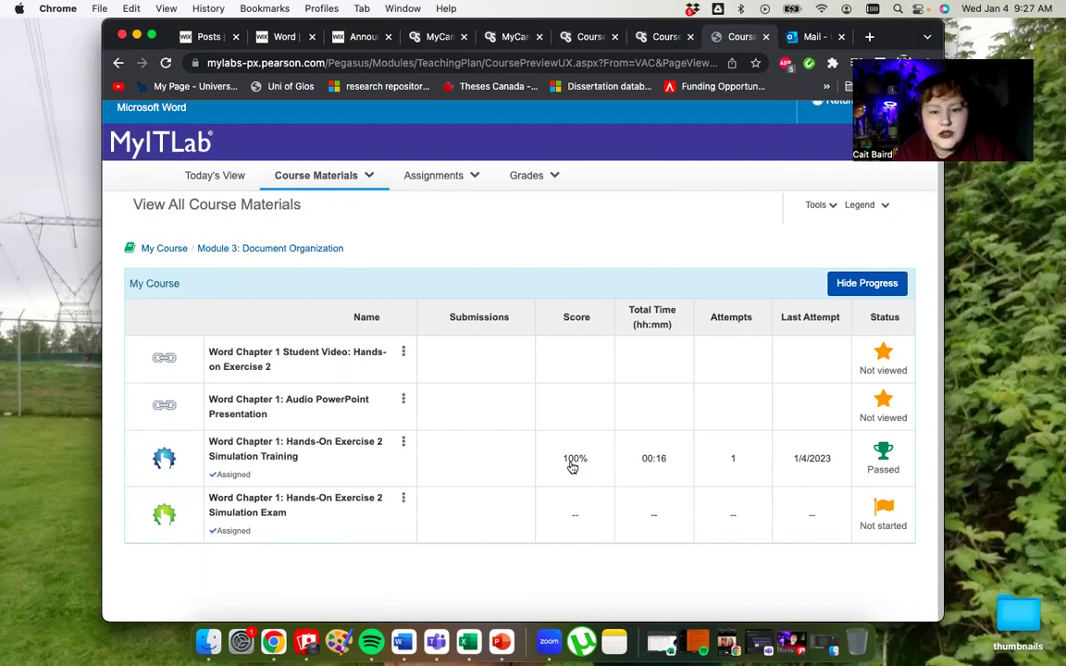
- Open the submission details for the Word Chapter 1: Hands-On Exercise 2 Simulation Training from its submissions list
left_click(402, 442)
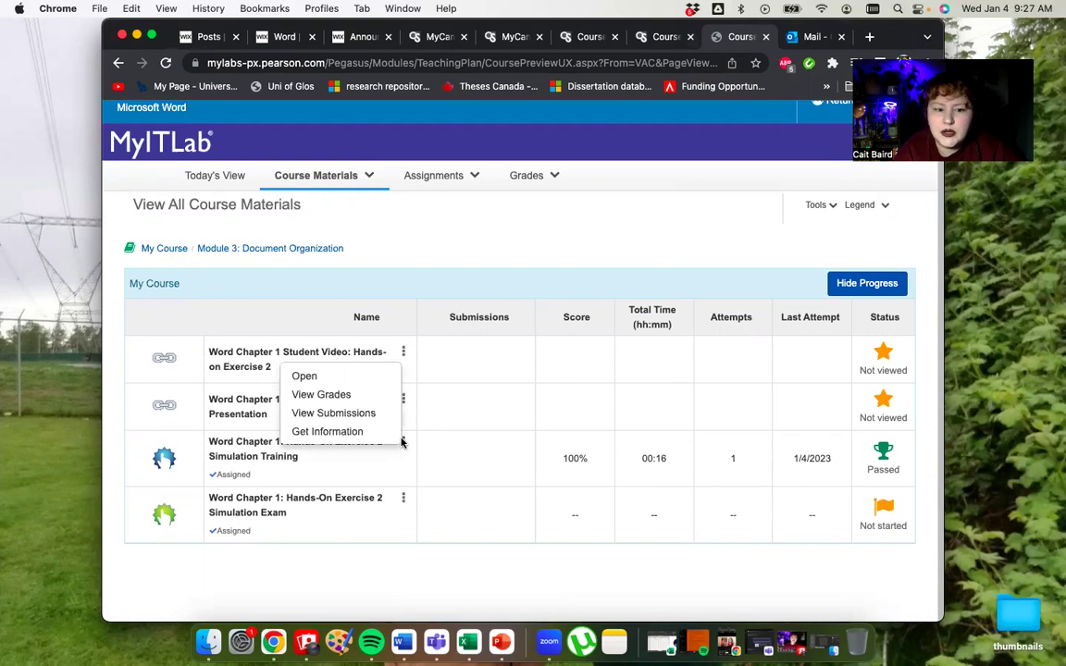
left_click(371, 415)
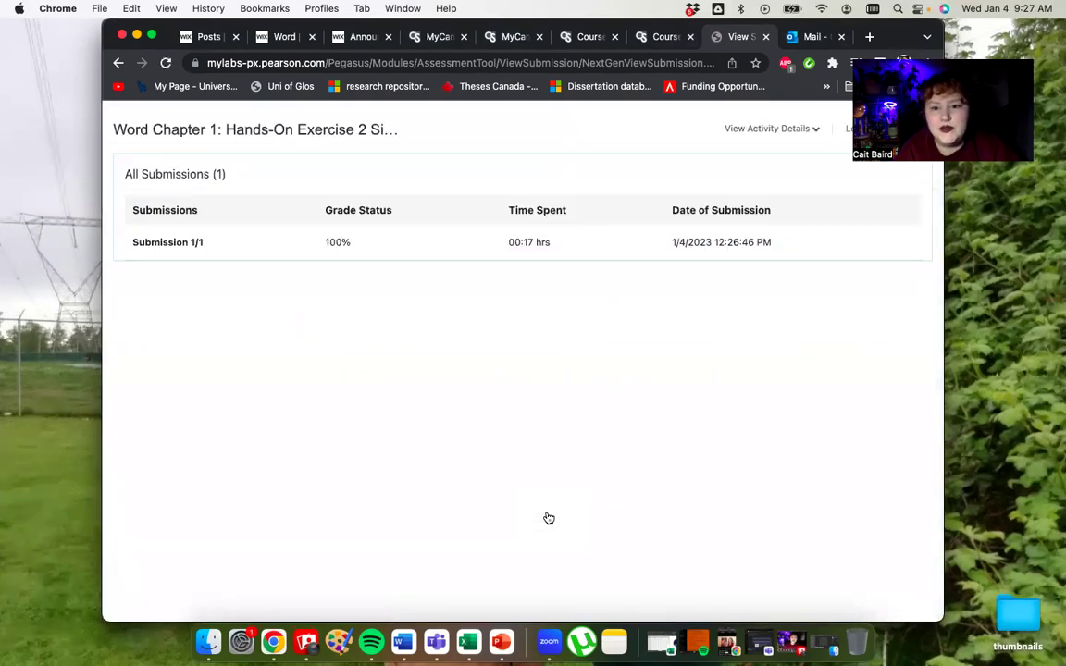
left_click(338, 244)
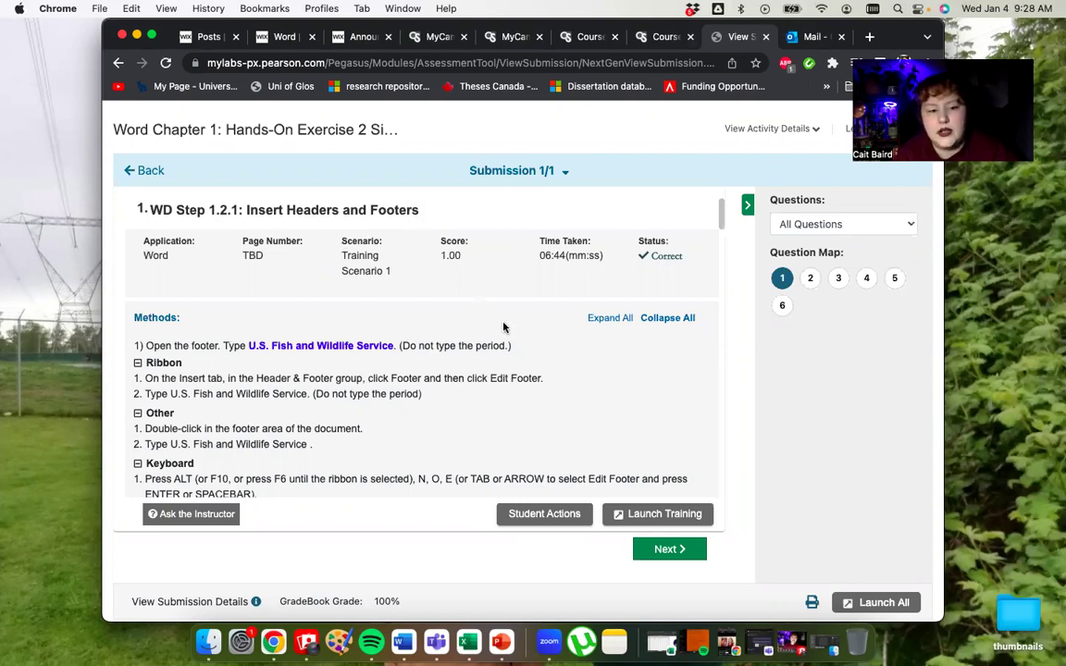
- Review the accepted methods listed for question 1, Insert Headers and Footers, and return to the start of the question
scroll(420, 411, "down", 2)
scroll(420, 411, "down", 1)
scroll(421, 409, "up", 3)
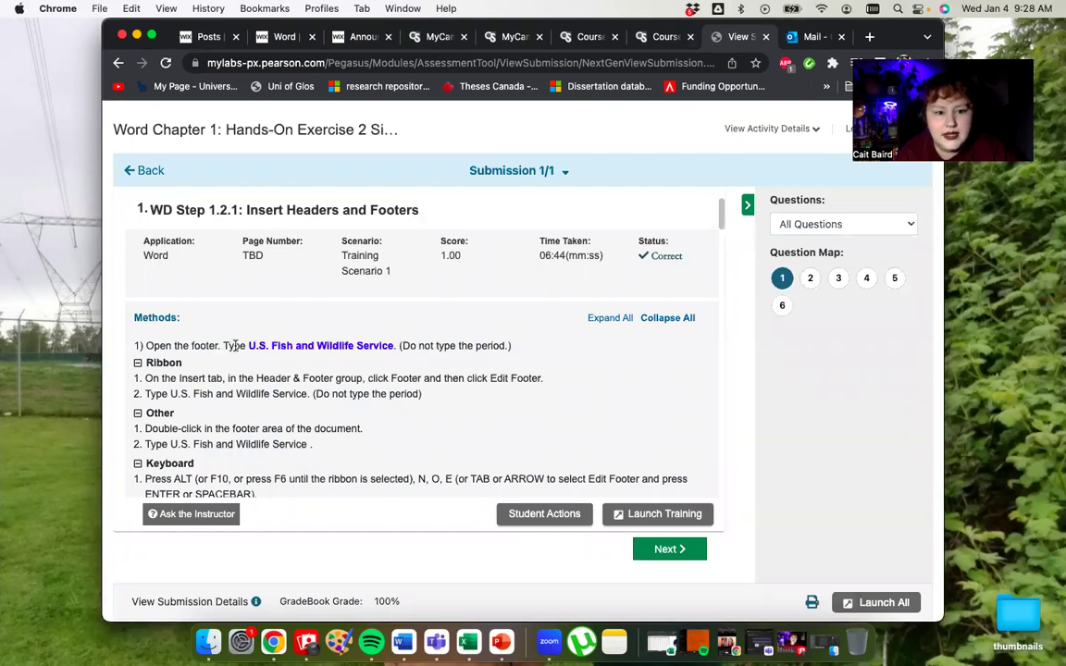
scroll(338, 367, "down", 2)
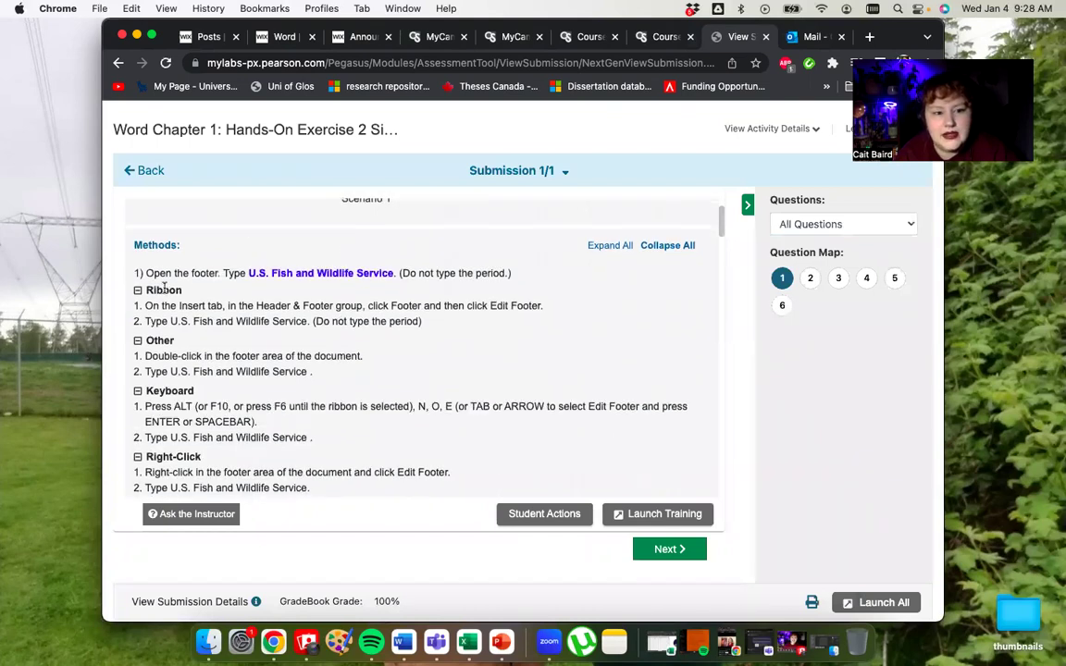
scroll(164, 343, "down", 5)
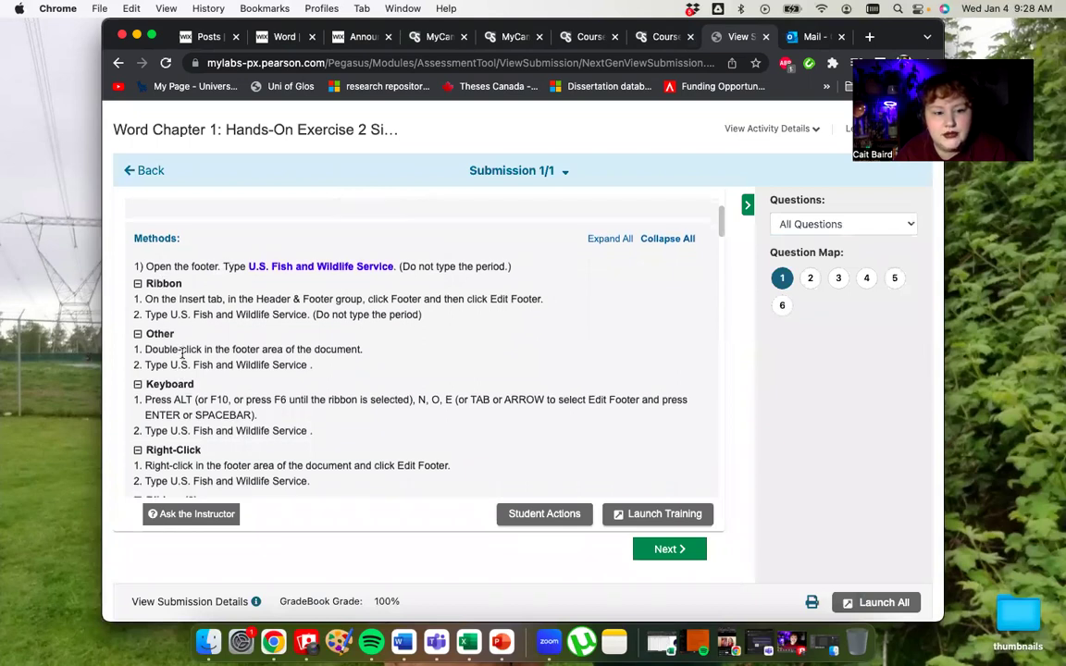
scroll(183, 357, "down", 2)
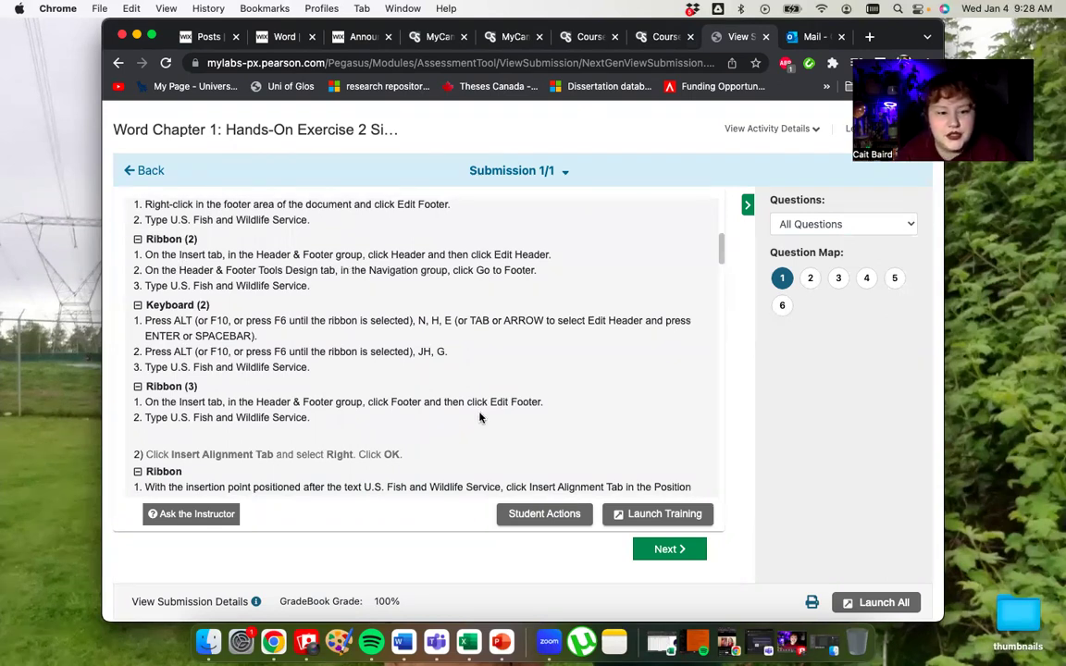
scroll(479, 418, "down", 4)
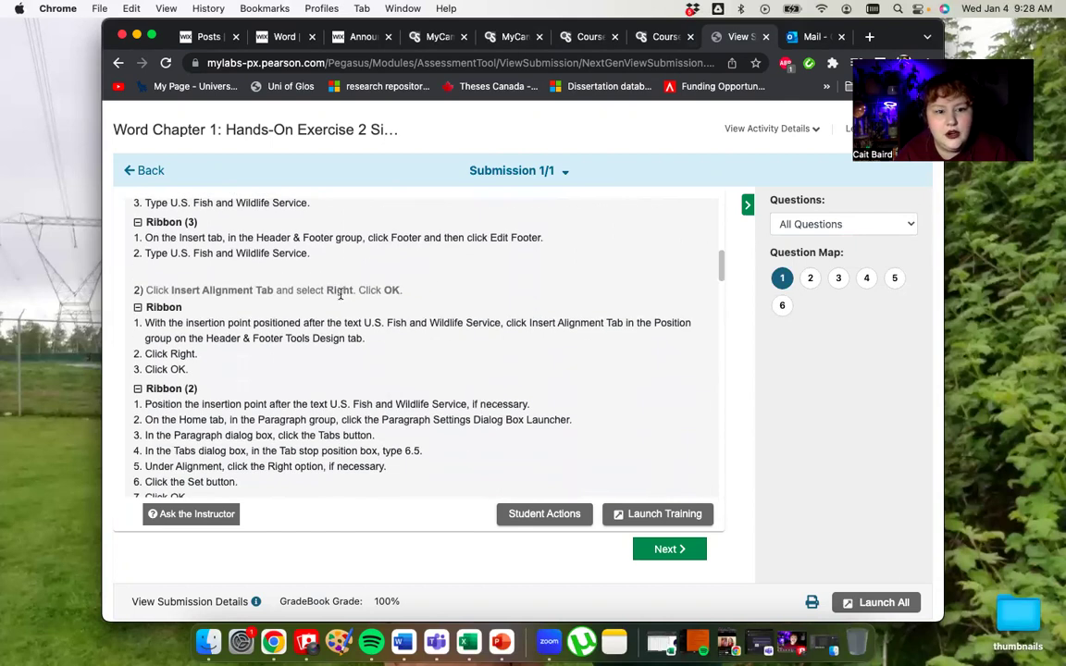
scroll(185, 410, "down", 12)
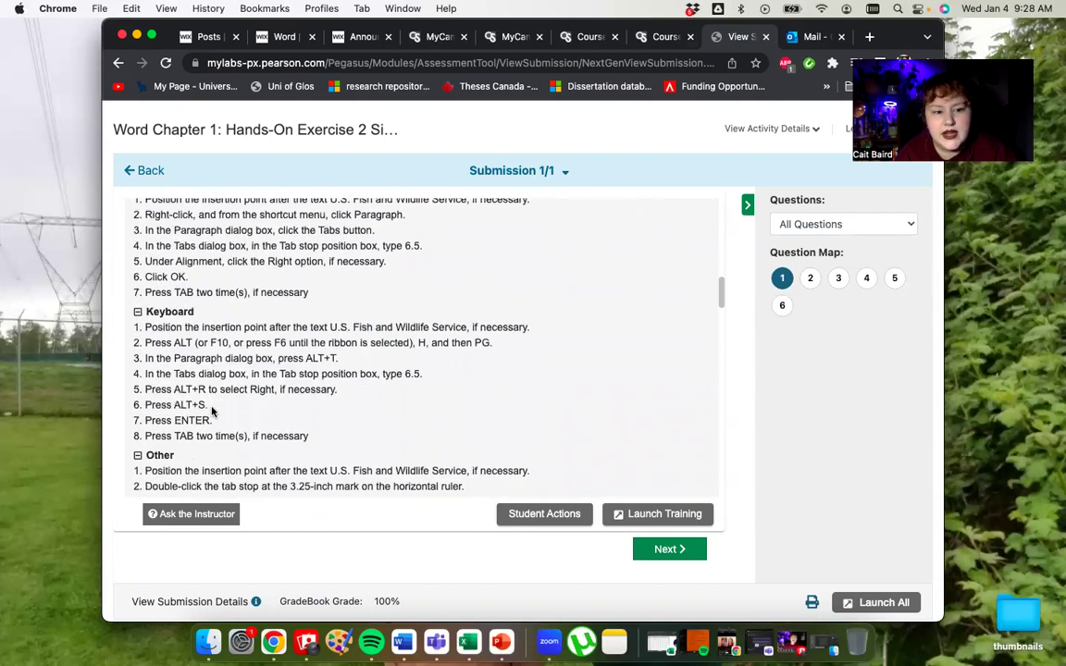
scroll(212, 411, "down", 4)
scroll(214, 410, "up", 15)
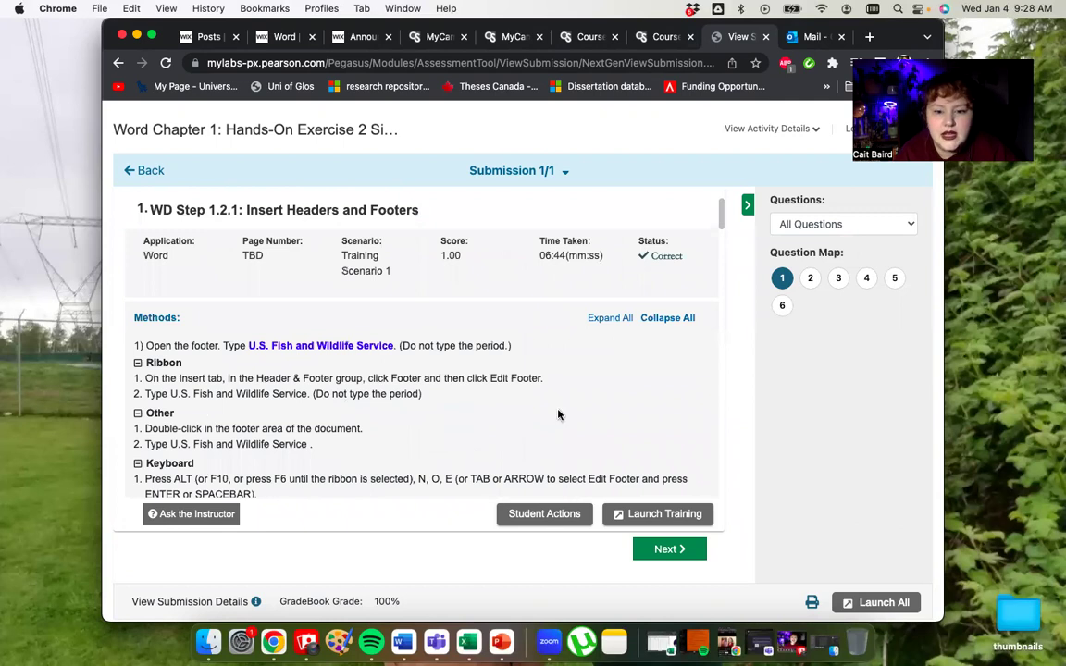